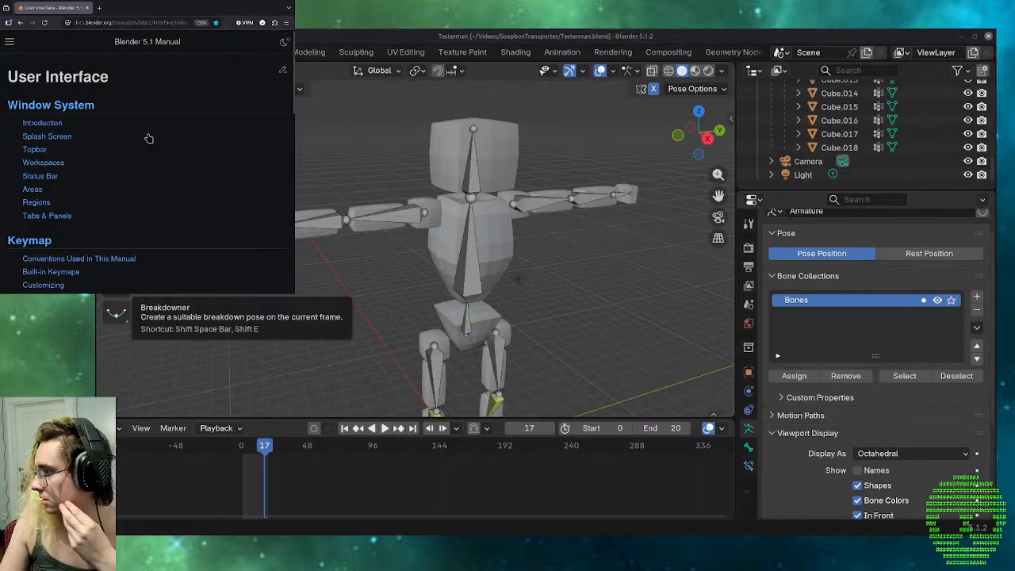
Open the Animation & Rigging section of the Blender 5.1 Manual.
scroll(148, 138, "down", 3)
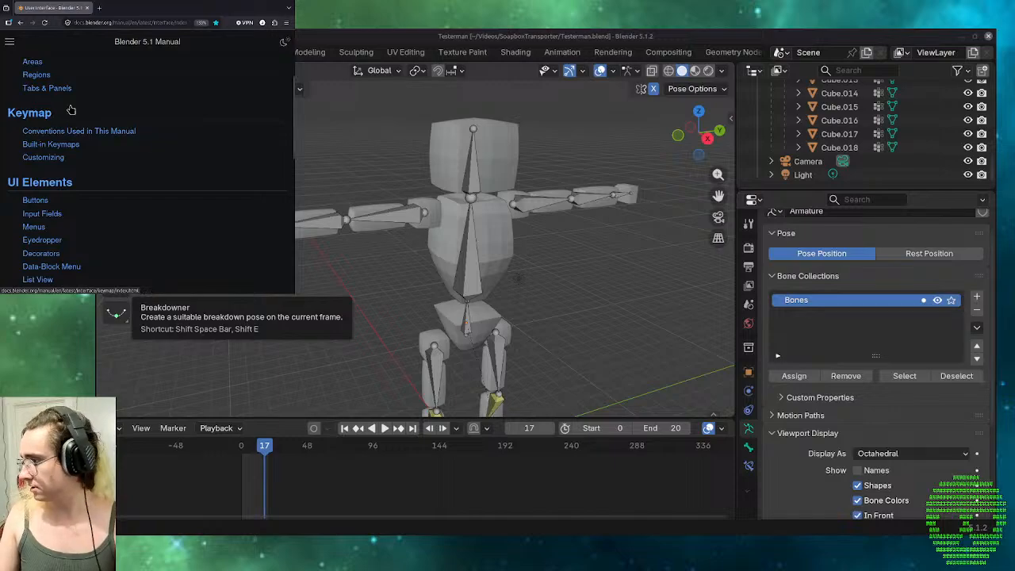
scroll(69, 109, "up", 3)
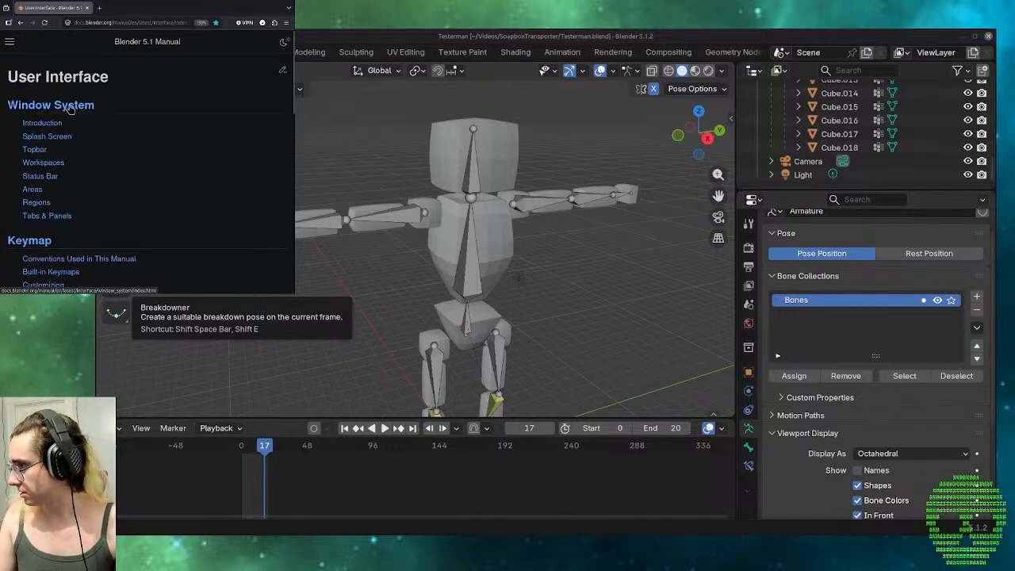
left_click(9, 42)
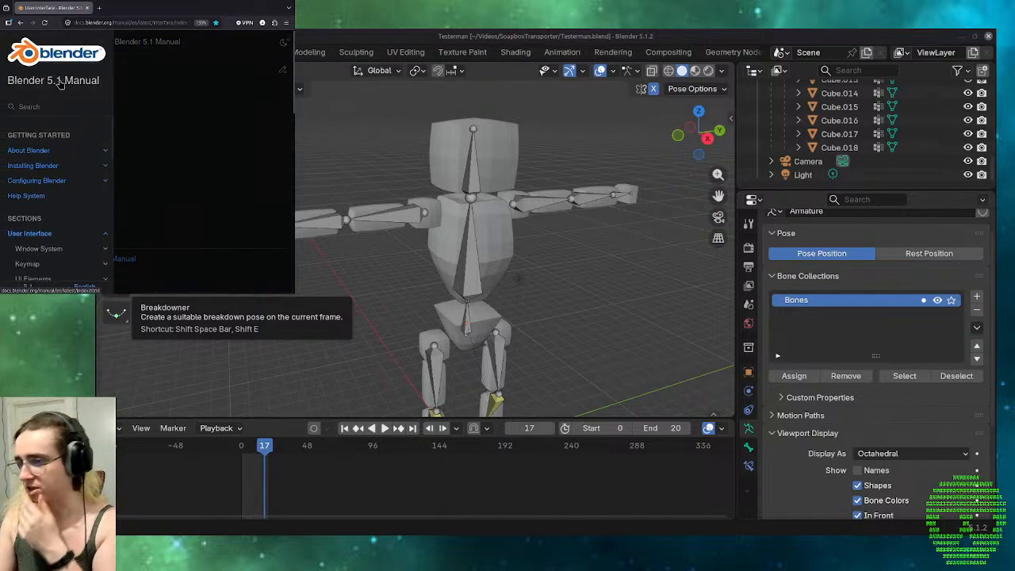
scroll(31, 181, "down", 3)
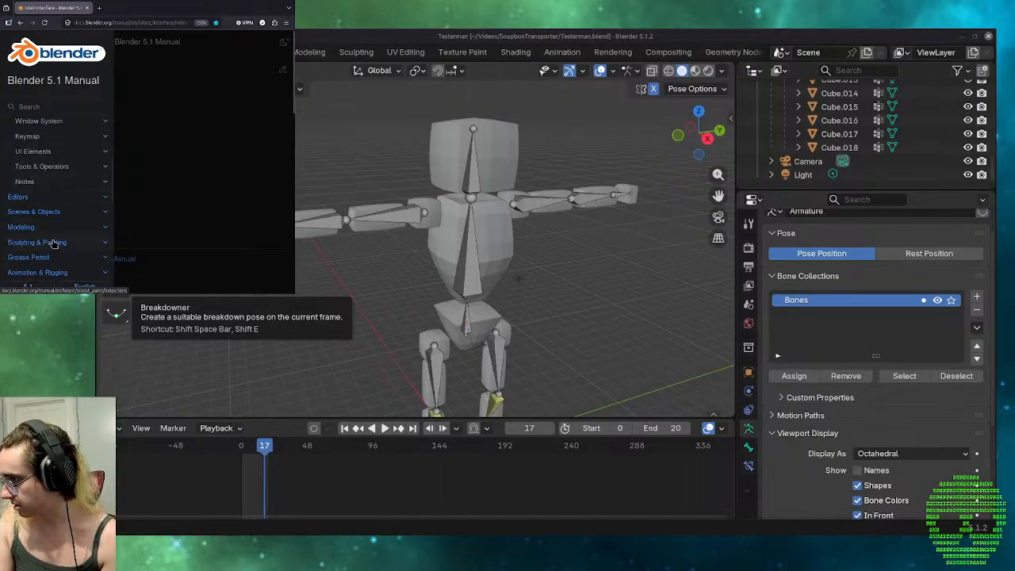
scroll(53, 243, "down", 1)
left_click(70, 215)
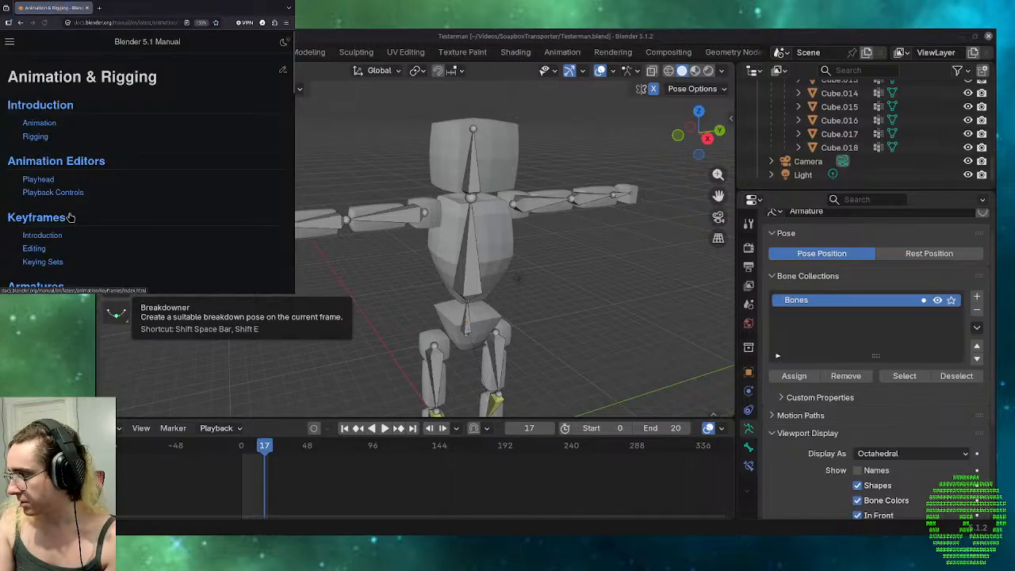
Open the Armatures chapter from the Animation & Rigging contents and look over its list of topics.
scroll(110, 168, "down", 2)
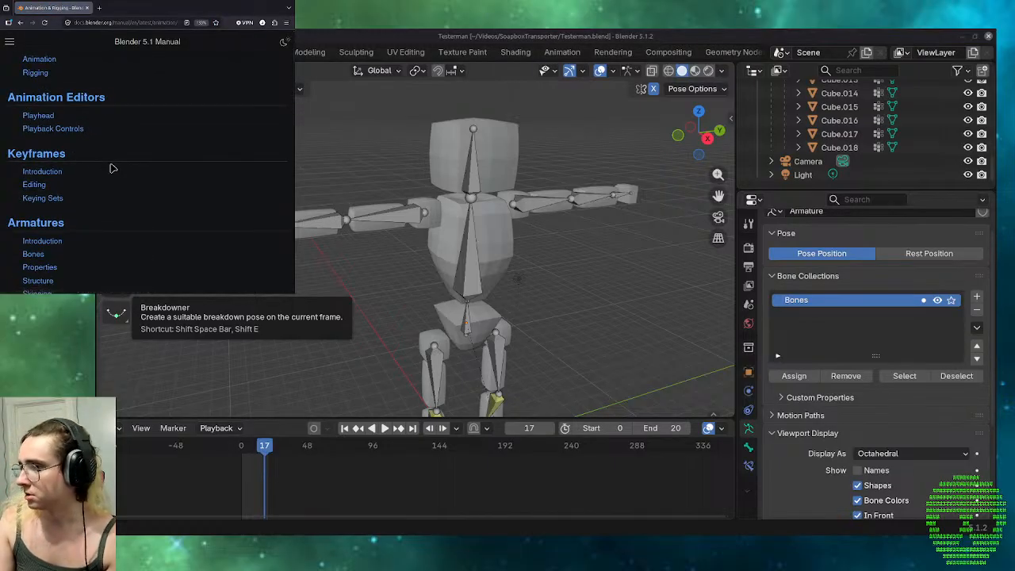
scroll(112, 168, "down", 2)
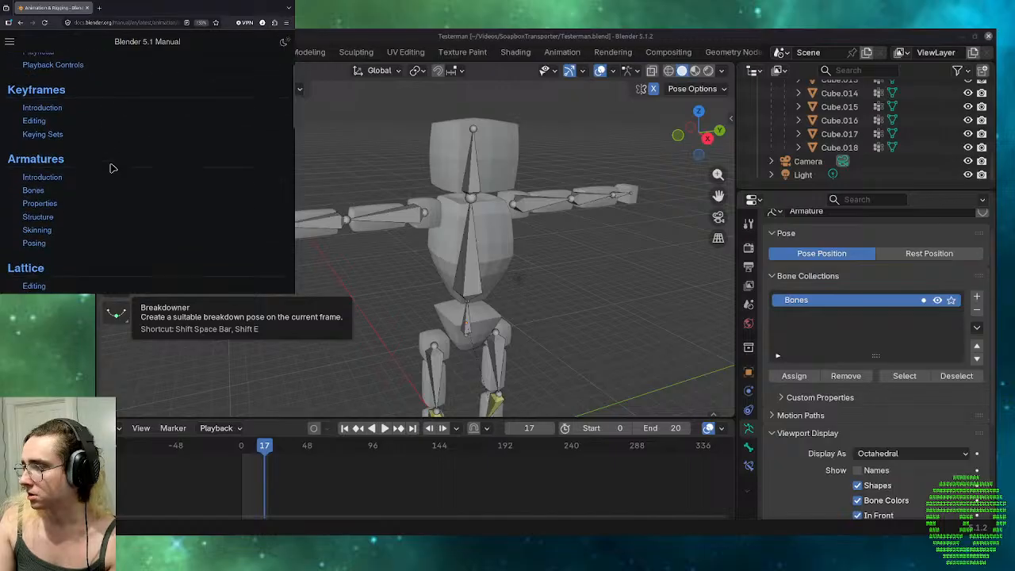
left_click(52, 161)
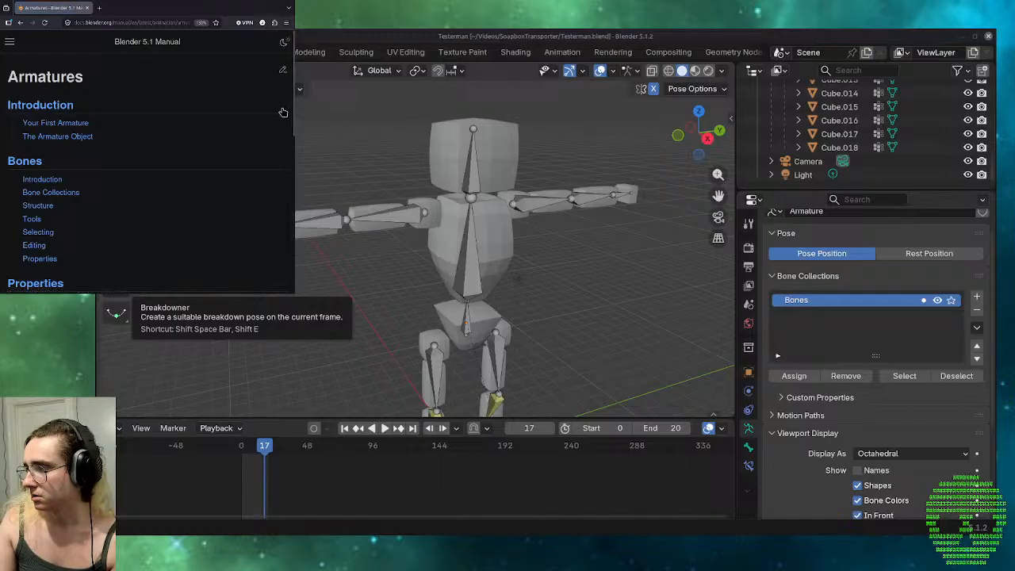
scroll(182, 138, "down", 5)
scroll(183, 138, "up", 5)
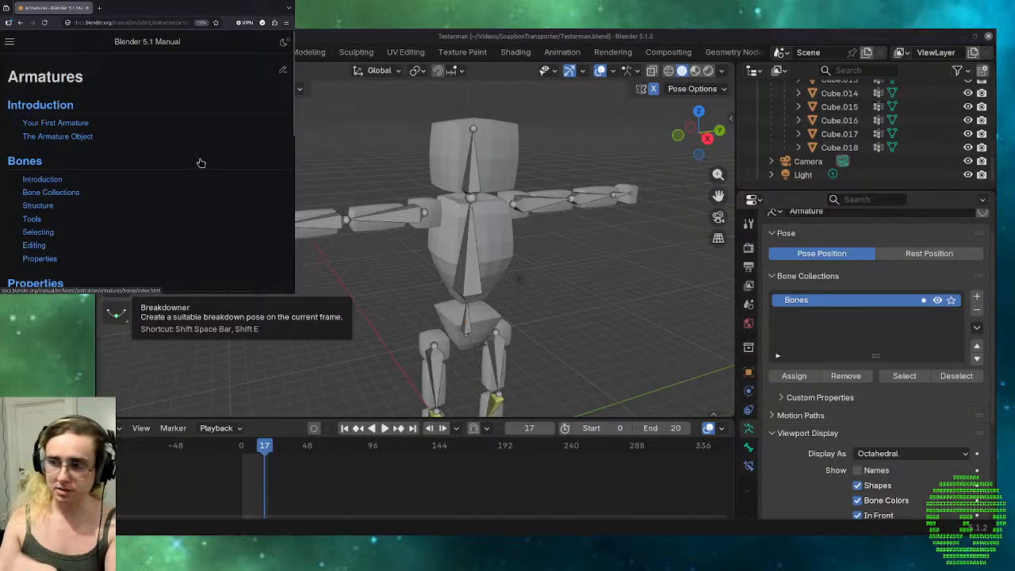
scroll(192, 166, "down", 10)
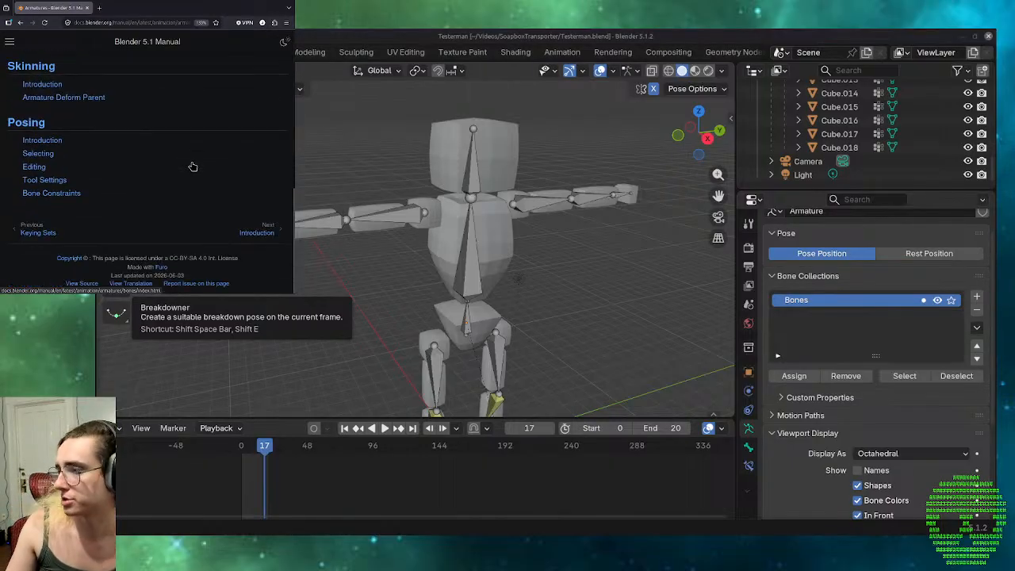
Go to the Armatures chapter's Introduction page and read the Your First Armature and The Armature Object sections.
left_click(260, 233)
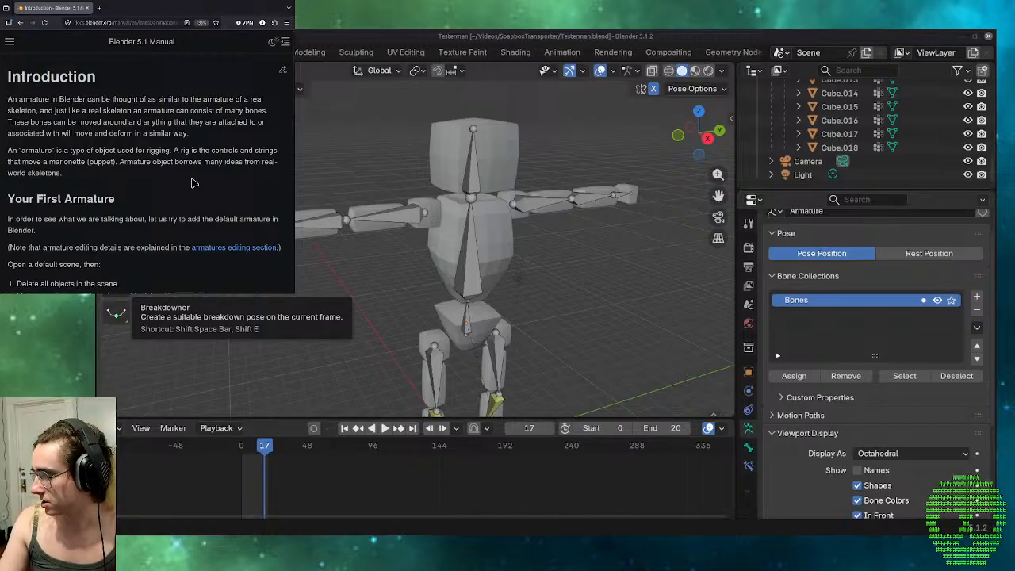
scroll(191, 184, "down", 2)
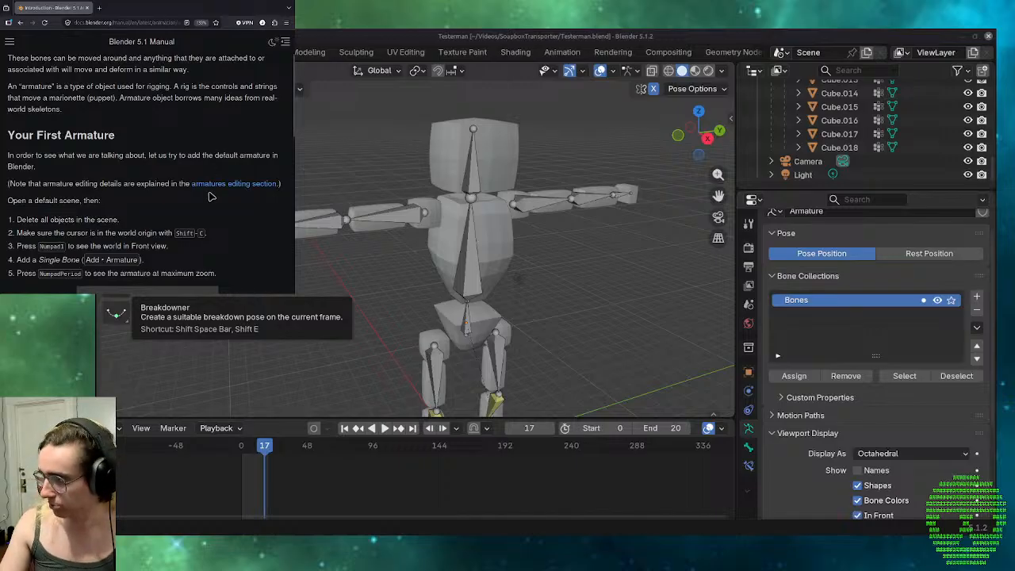
scroll(210, 196, "down", 2)
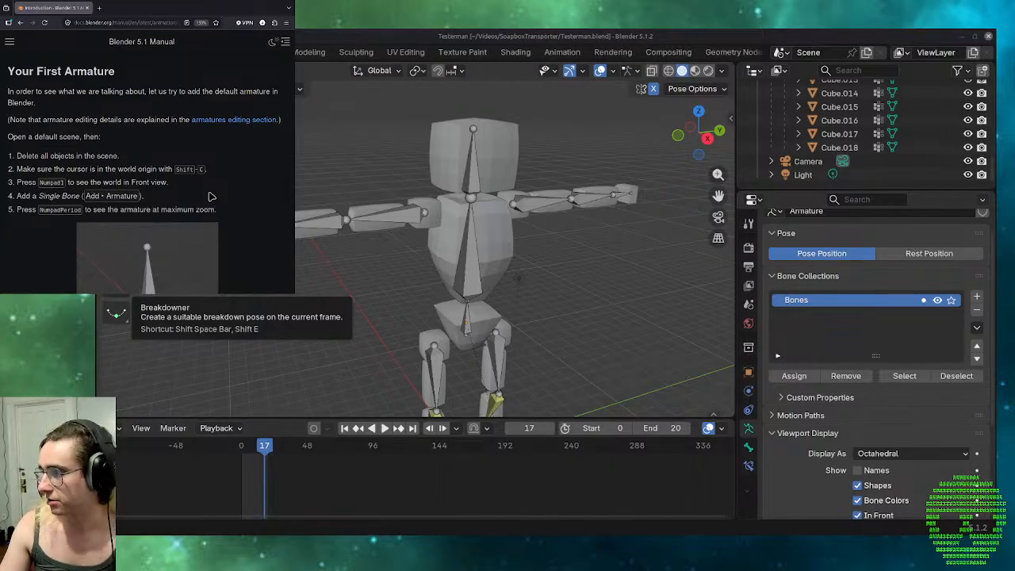
scroll(211, 195, "down", 2)
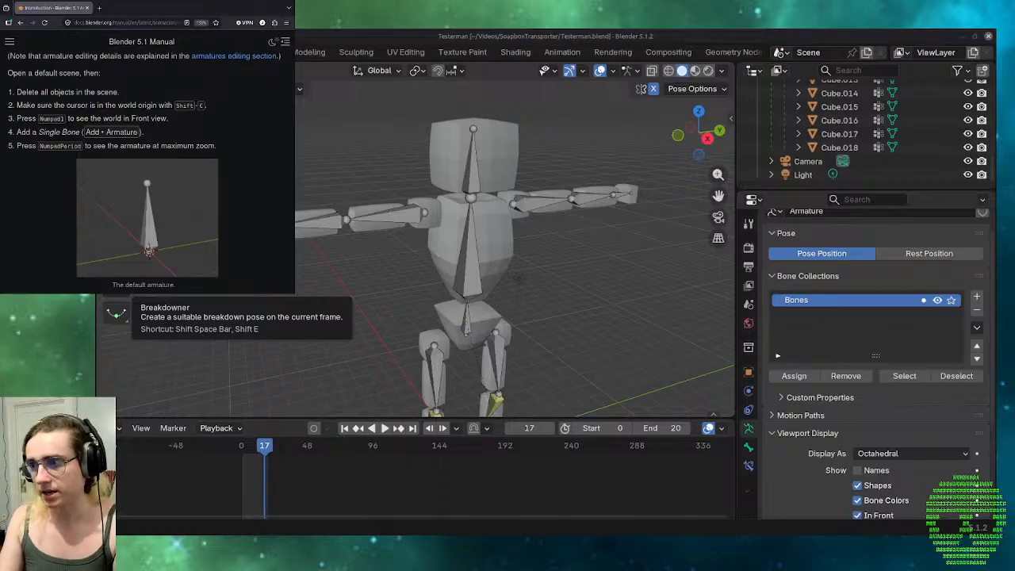
scroll(142, 139, "down", 5)
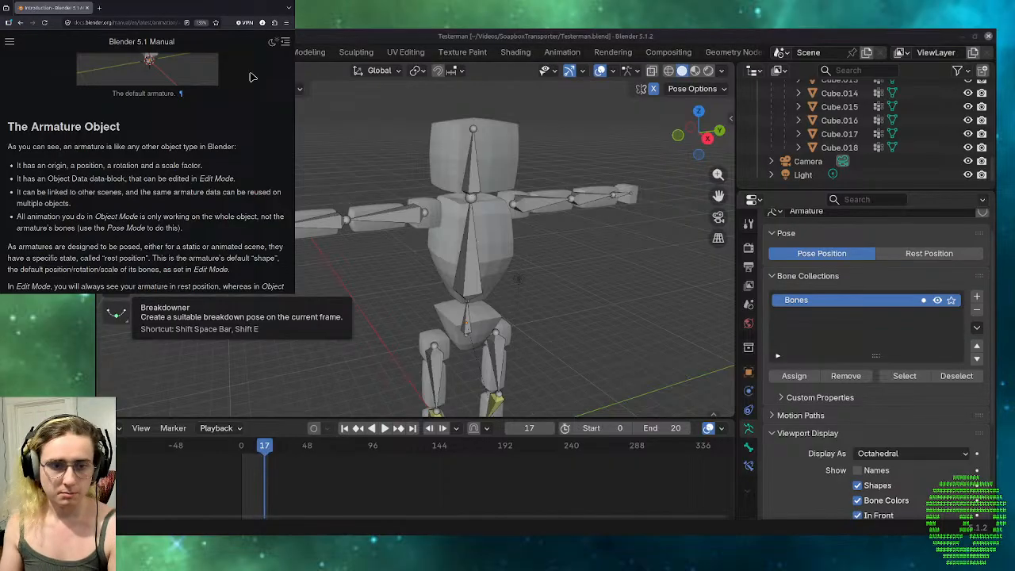
Switch to Blender, select the character's torso bone, and toggle the armature between Pose Mode and Object Mode, ending in Object Mode.
left_click(468, 258)
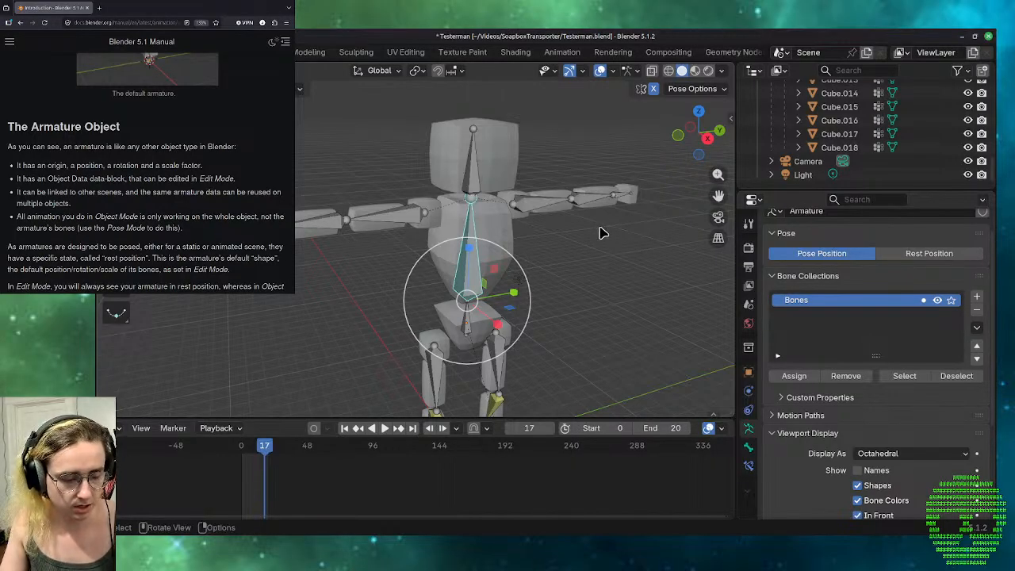
key("ctrl+Tab")
key("ctrl+Tab")
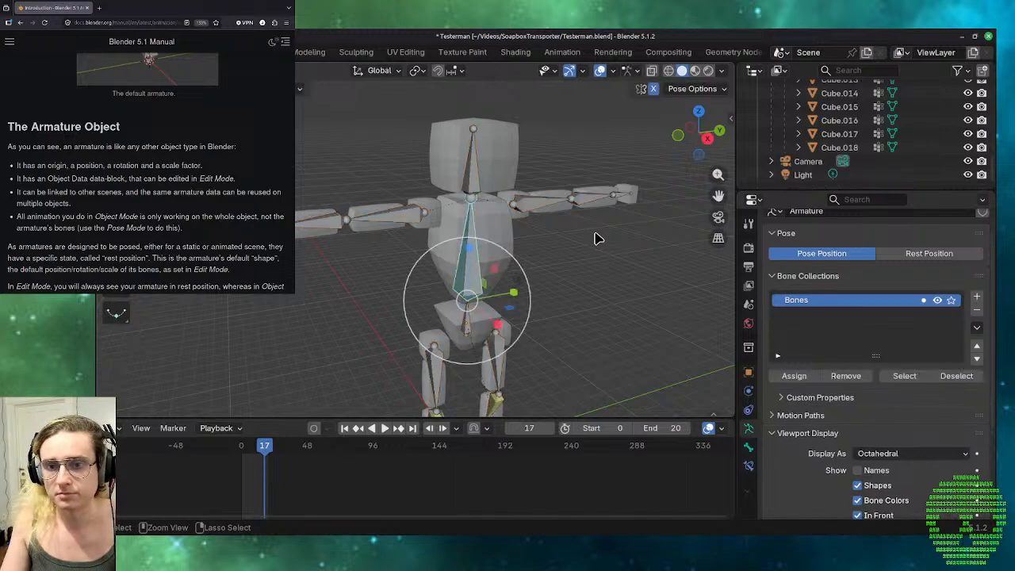
key("ctrl+Tab")
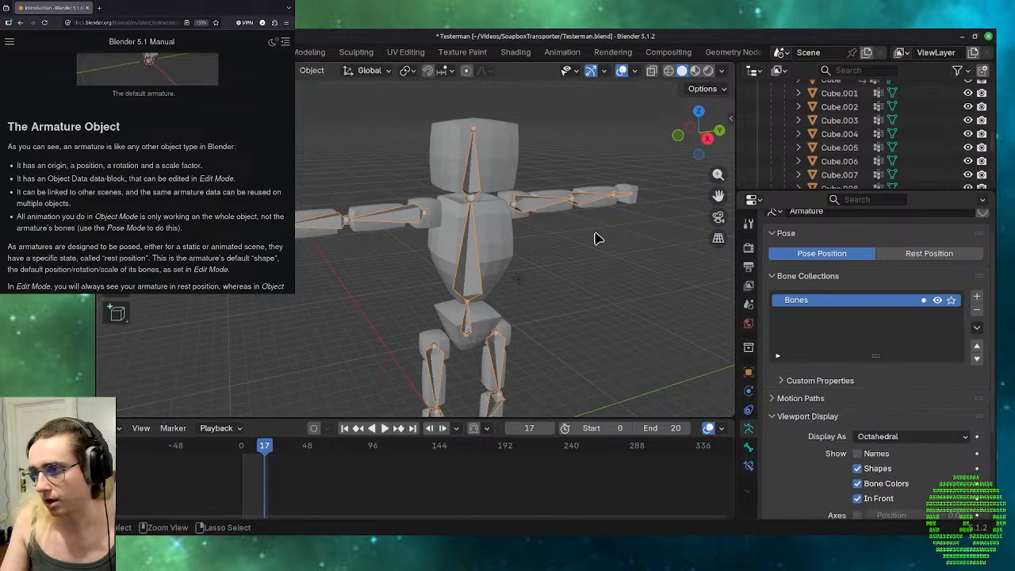
key("ctrl+Tab")
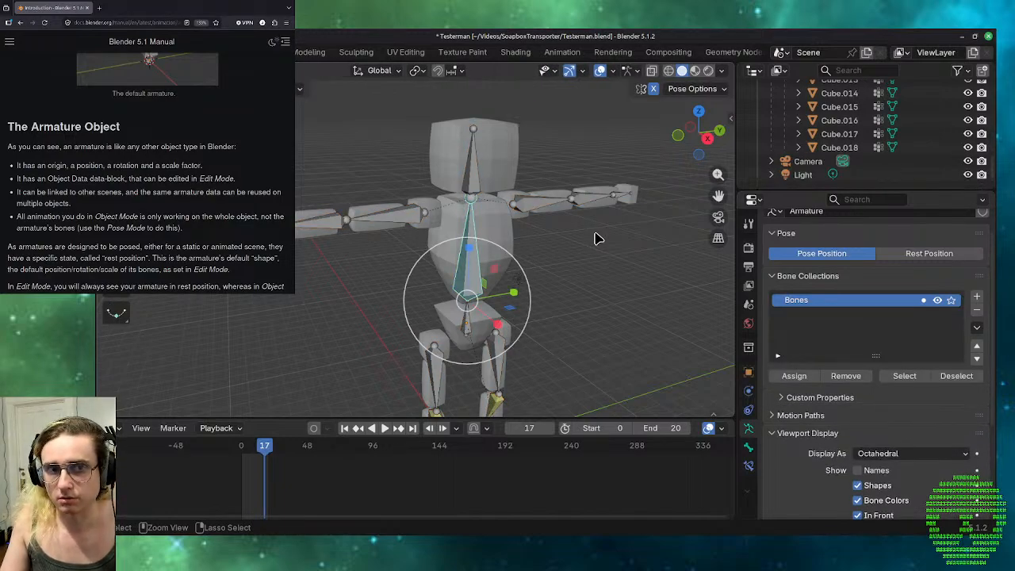
key("ctrl+Tab")
key("ctrl+Tab")
key("ctrl+Tab")
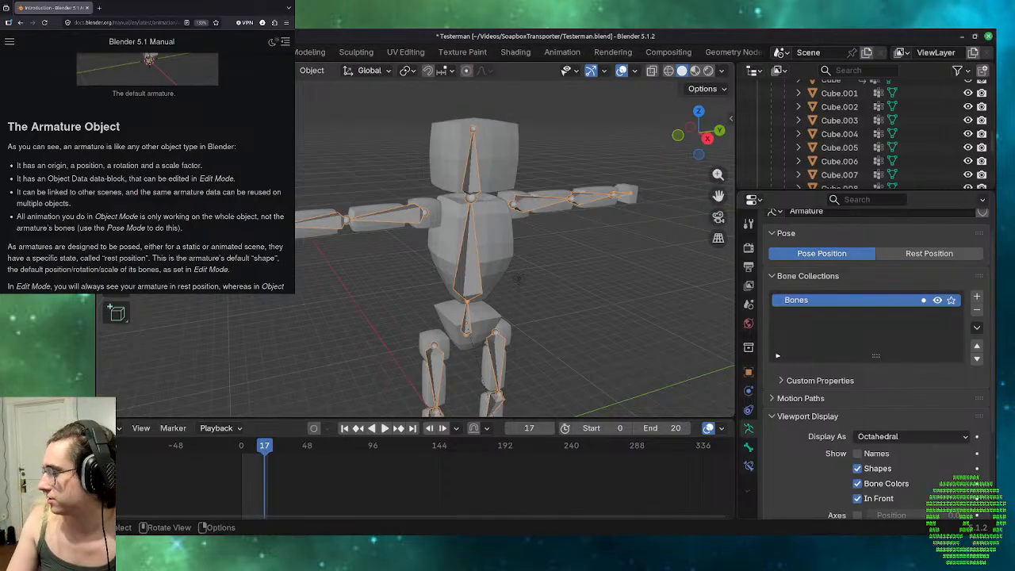
Return to the manual, continue to the Bones chapter's Introduction page, and read about Deforming Bones and Control Bones.
scroll(73, 219, "down", 2)
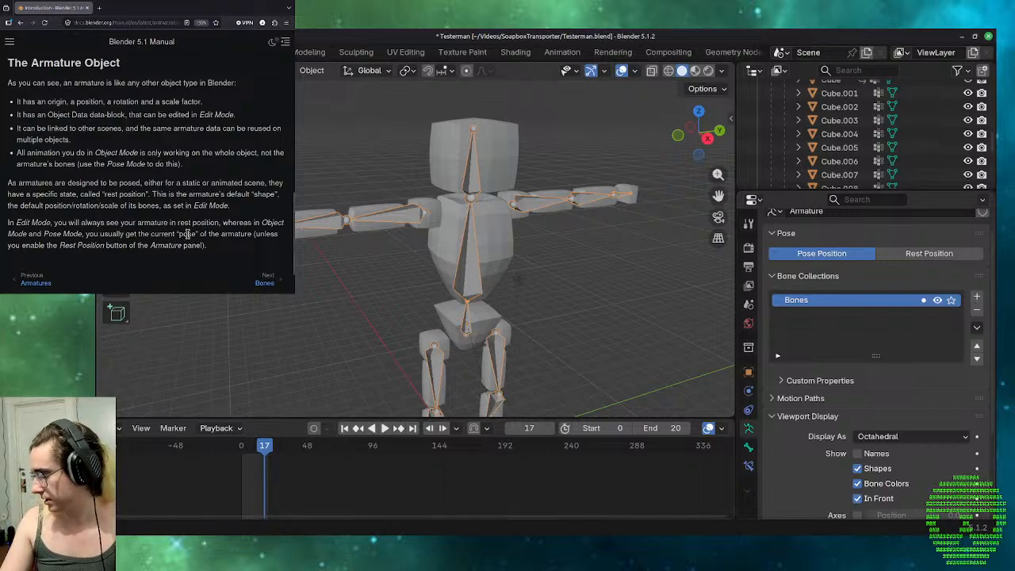
left_click(265, 282)
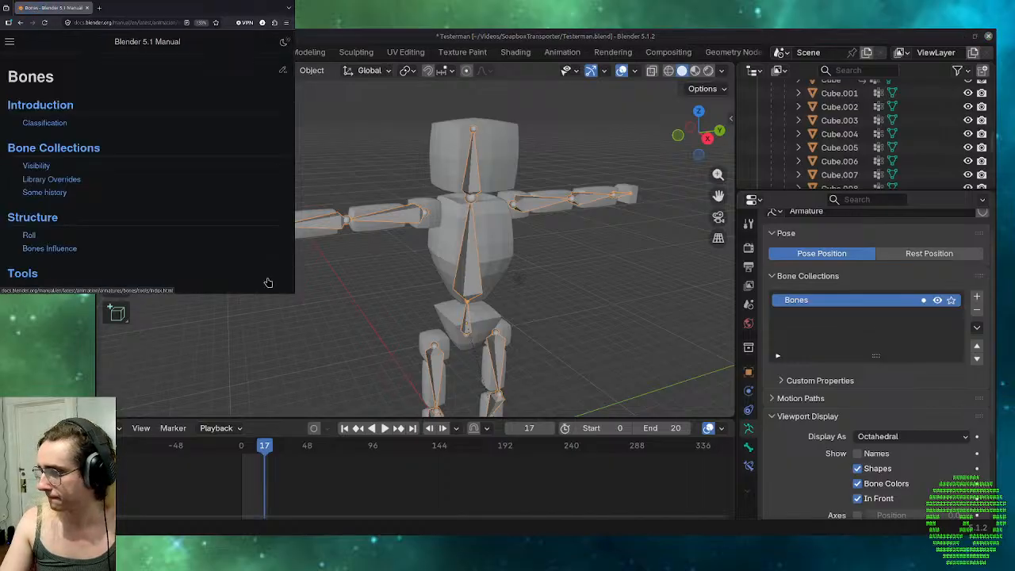
scroll(268, 283, "down", 10)
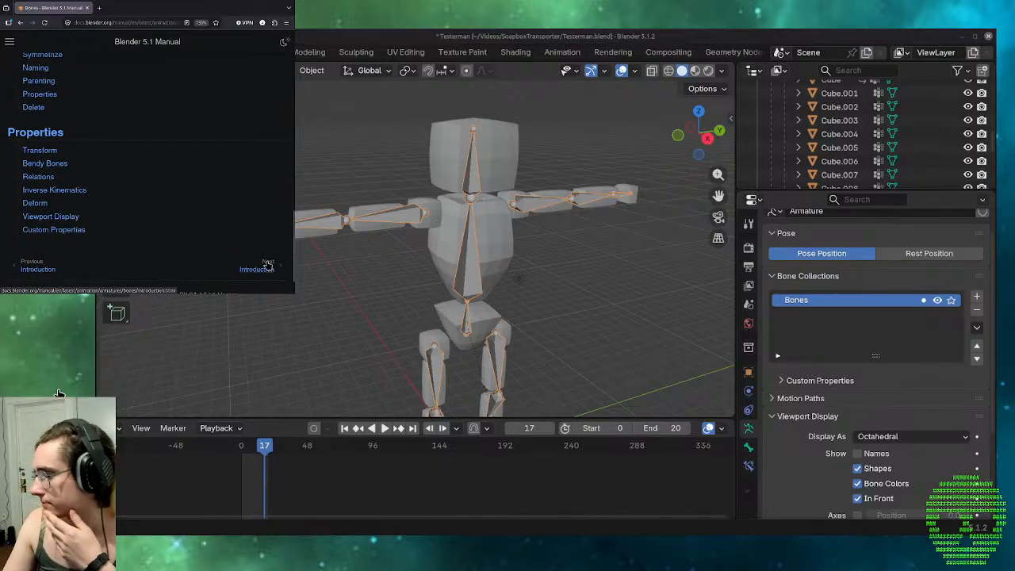
left_click(268, 266)
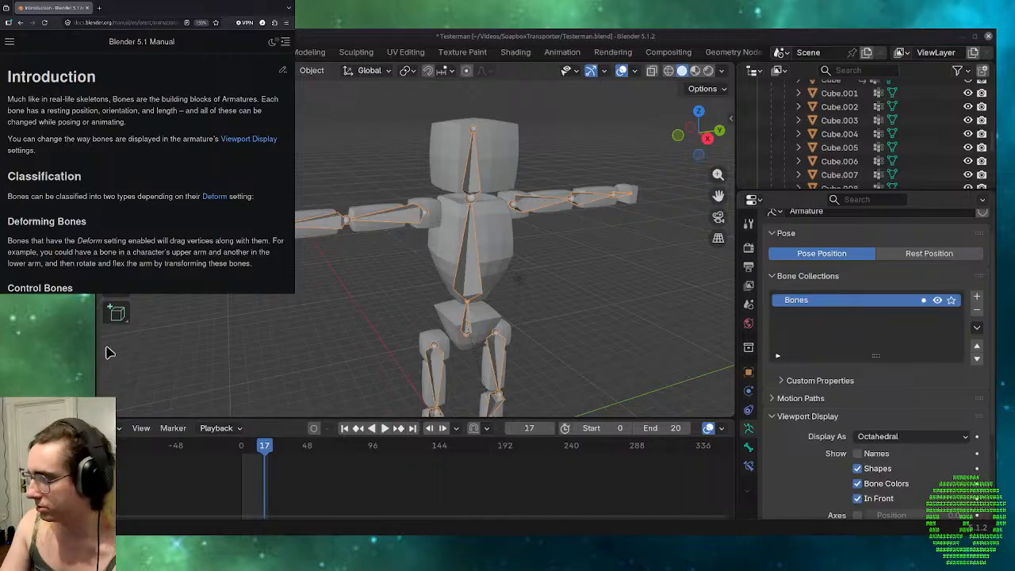
scroll(258, 252, "down", 1)
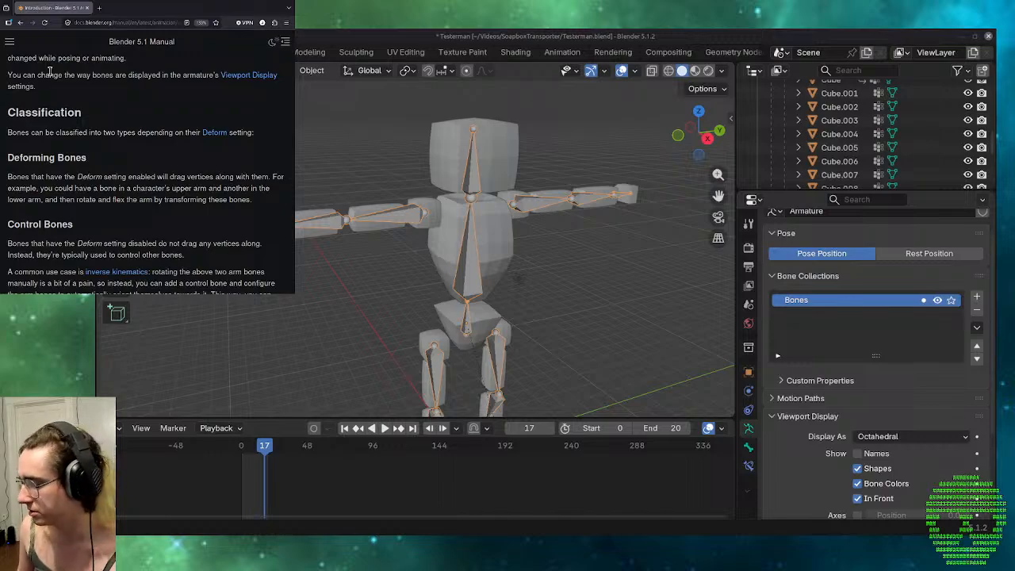
scroll(72, 91, "down", 5)
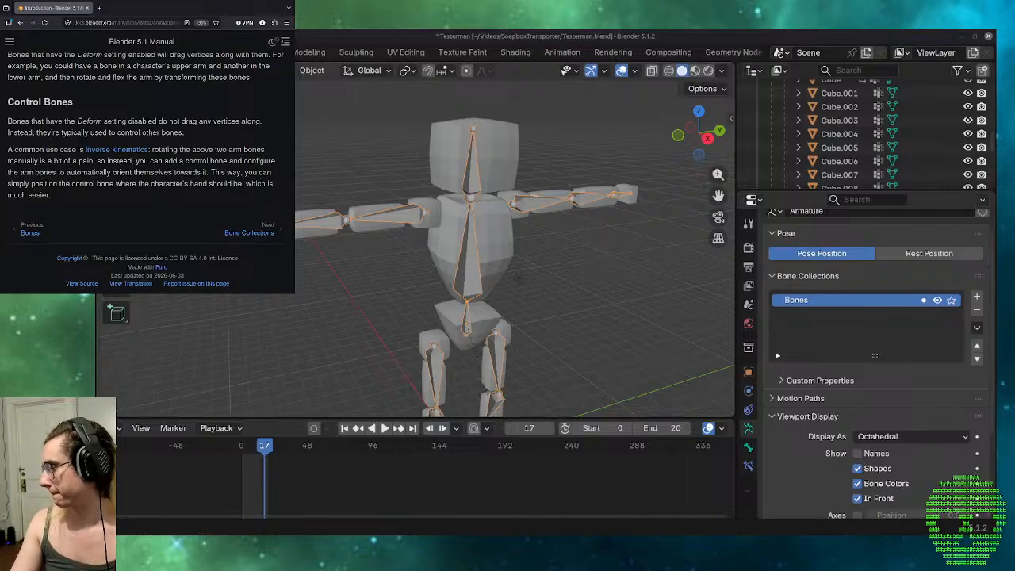
Continue to the manual's Bone Collections page and read the Visibility, Library Overrides and Some History sections.
left_click(249, 232)
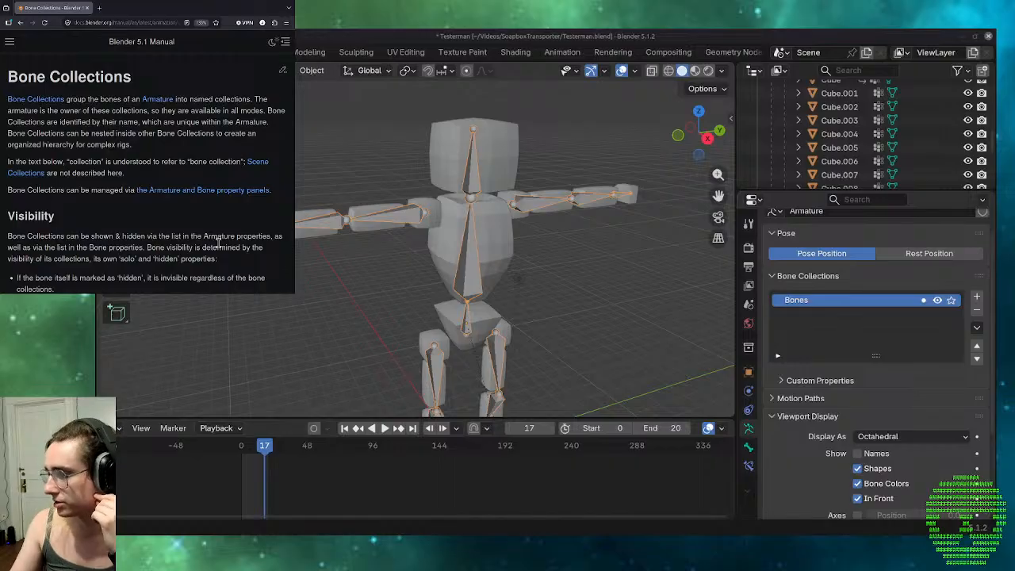
scroll(127, 219, "down", 2)
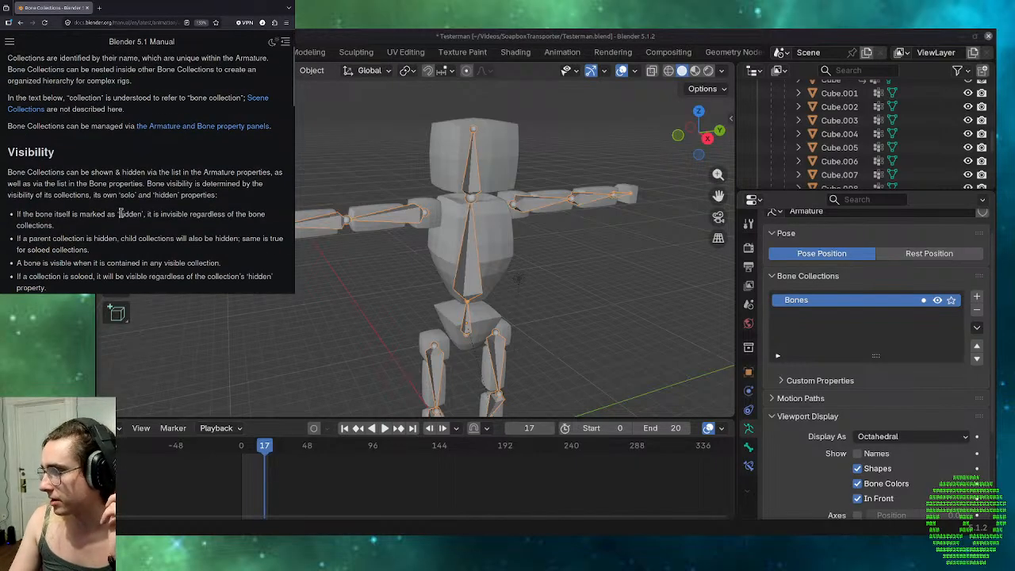
scroll(120, 214, "down", 2)
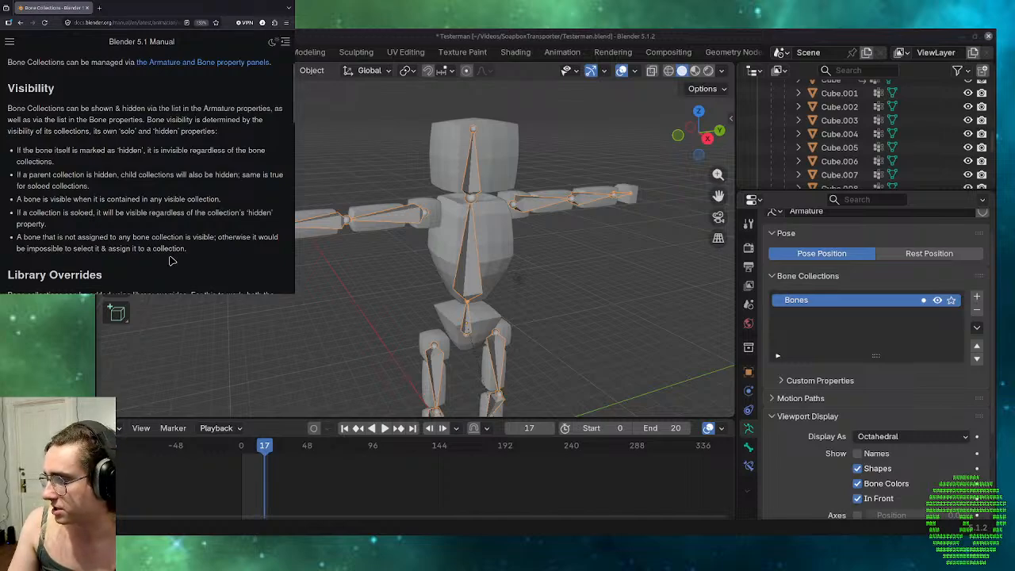
scroll(169, 260, "down", 2)
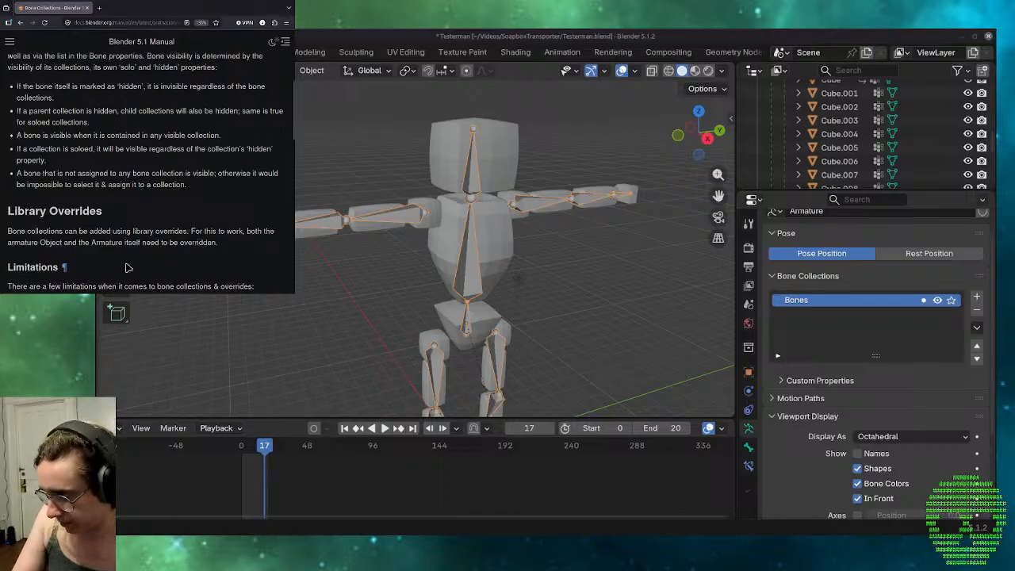
scroll(126, 268, "down", 2)
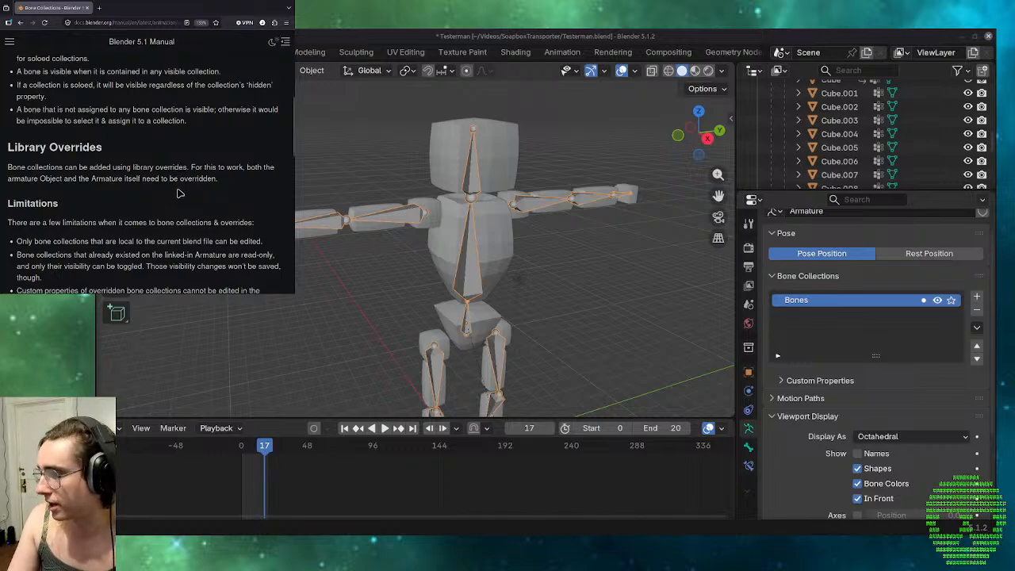
scroll(178, 193, "down", 2)
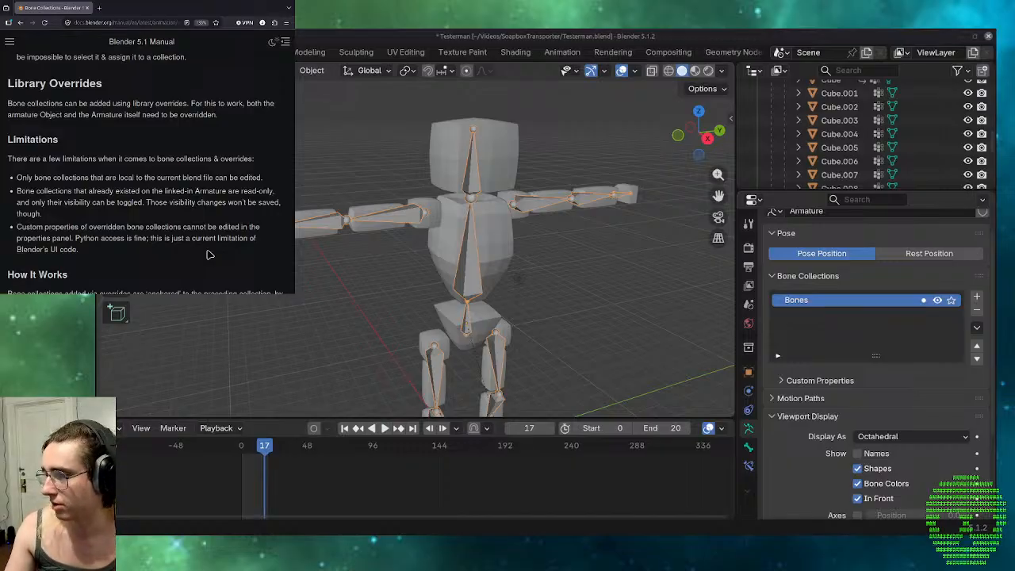
scroll(210, 254, "down", 3)
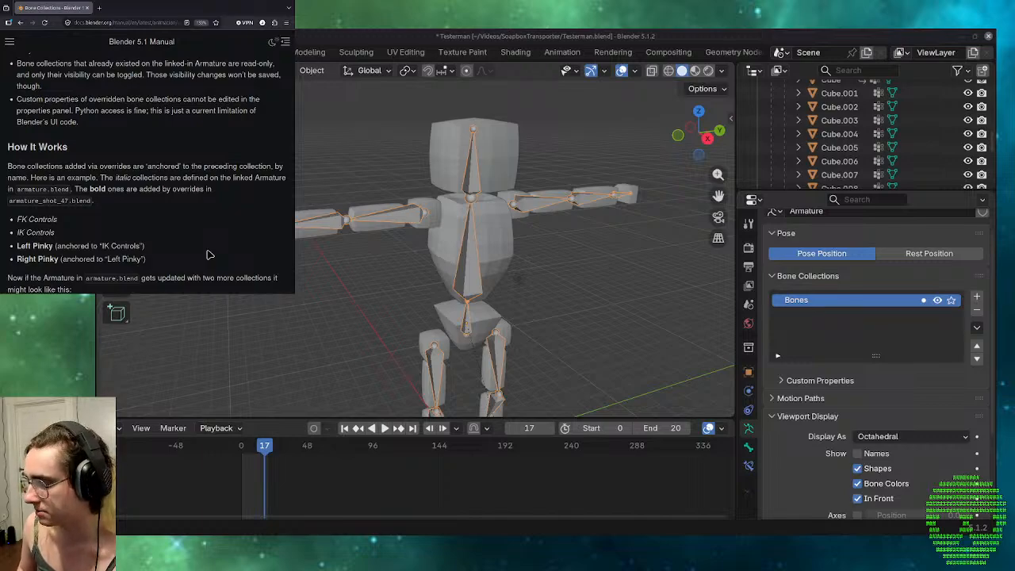
scroll(207, 255, "down", 2)
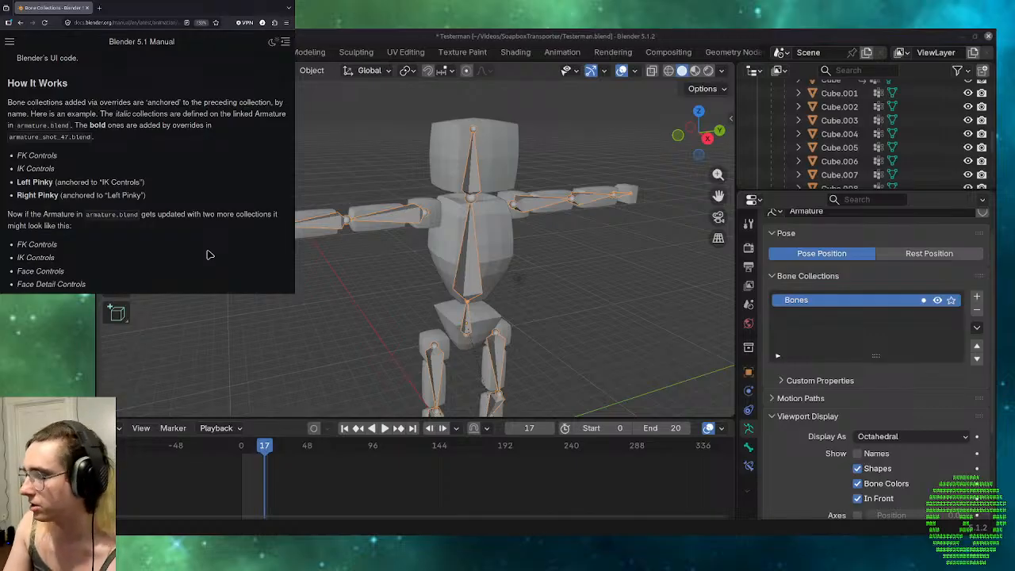
scroll(207, 254, "down", 2)
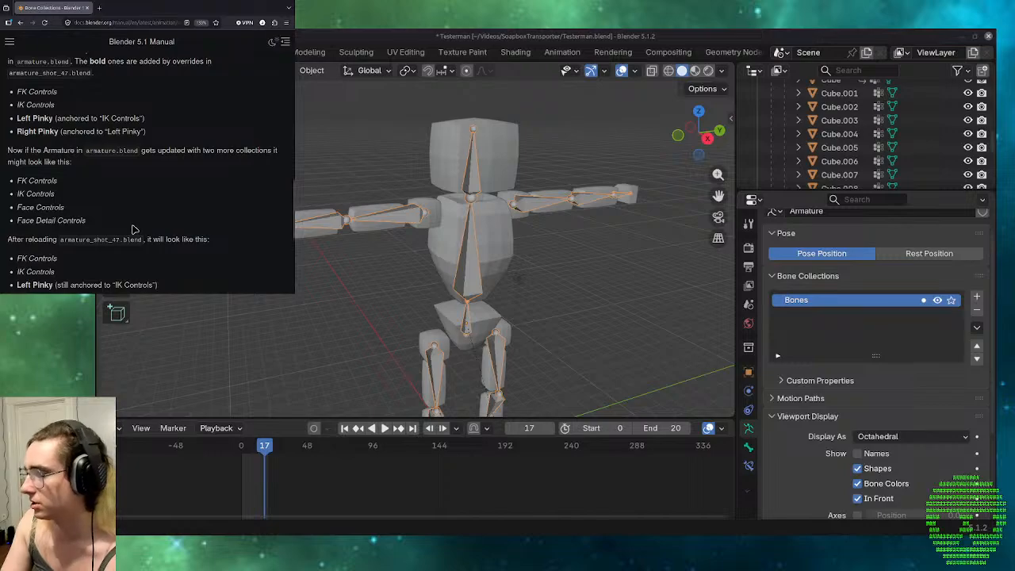
scroll(133, 230, "down", 3)
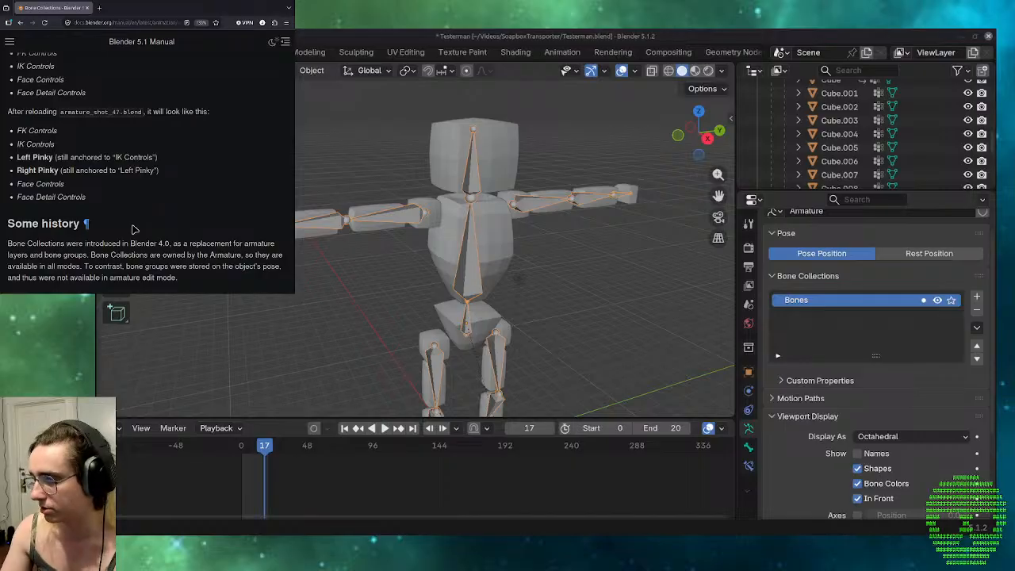
scroll(134, 229, "down", 1)
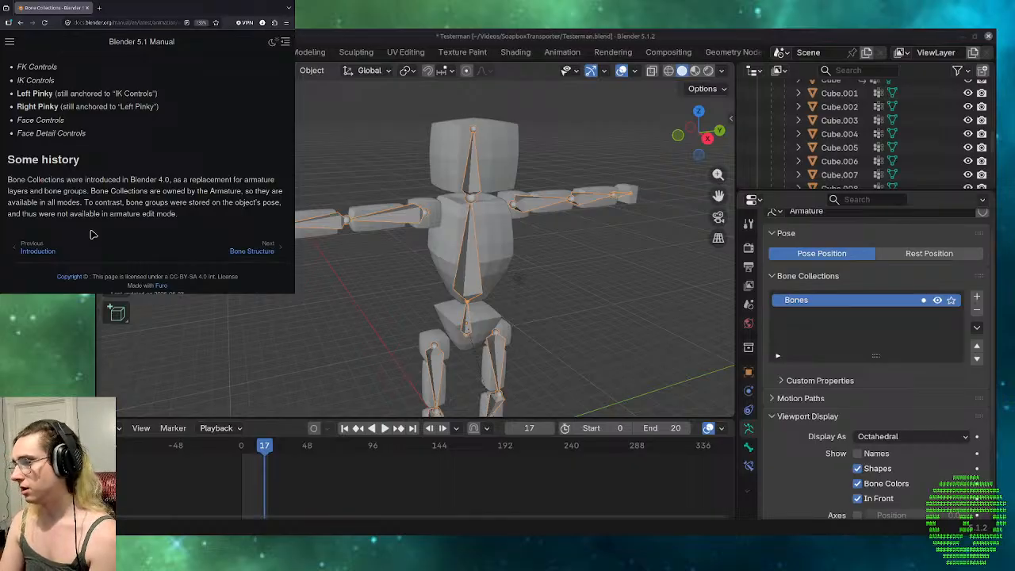
Go on to the Bone Structure page and read about the bone elements, Roll and Bones Influence.
left_click(237, 256)
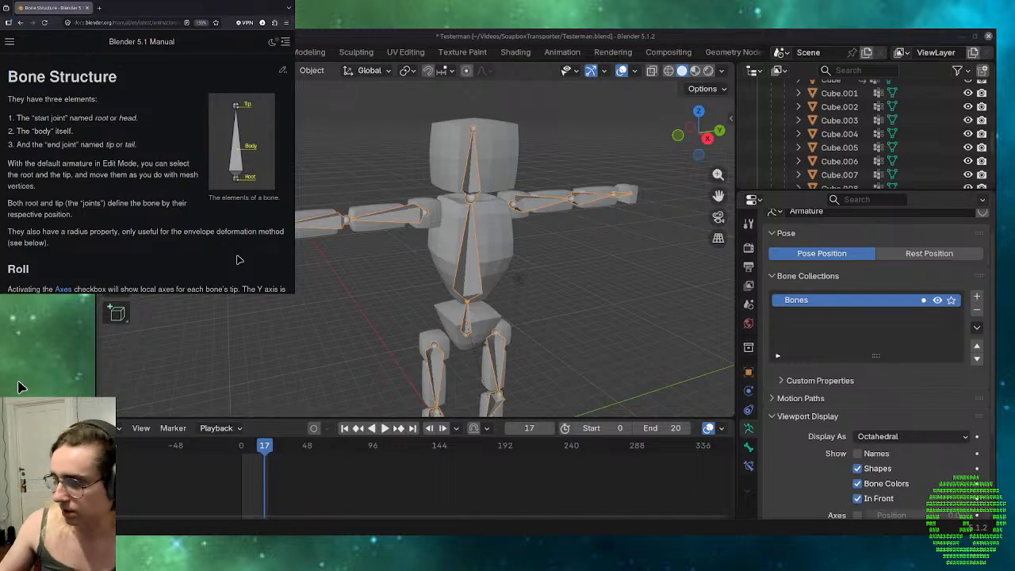
scroll(195, 218, "down", 5)
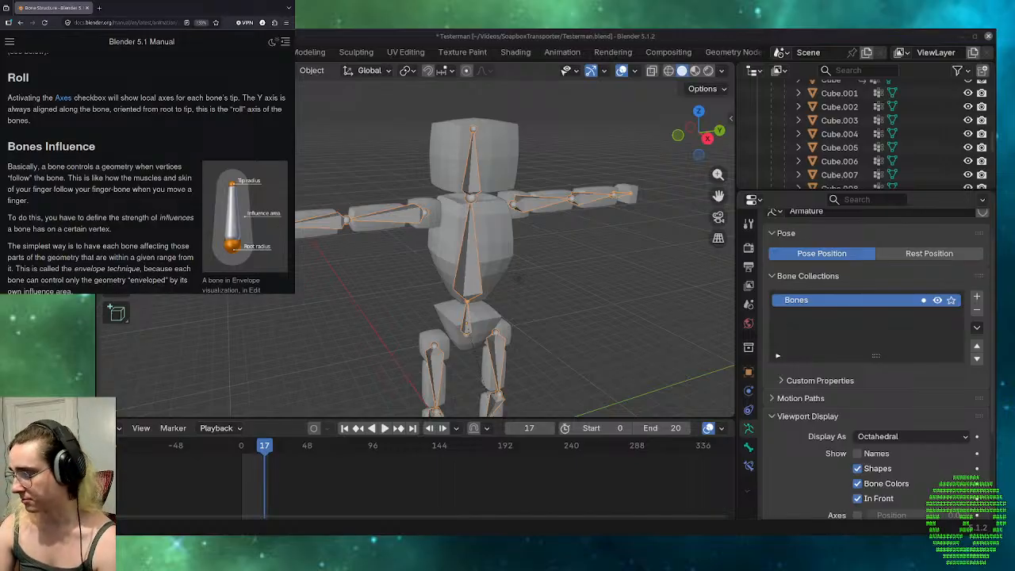
scroll(175, 175, "down", 3)
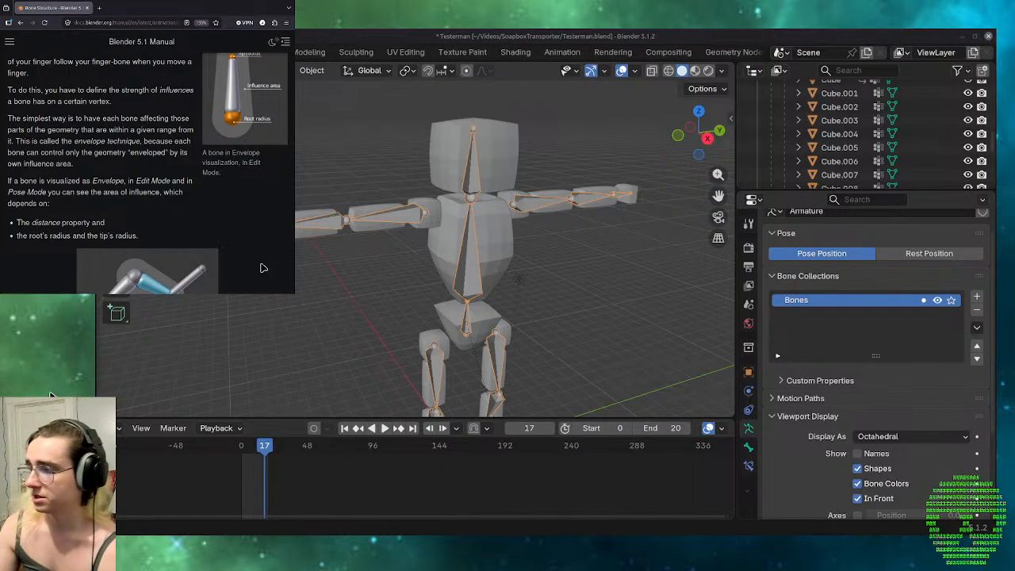
scroll(268, 243, "down", 1)
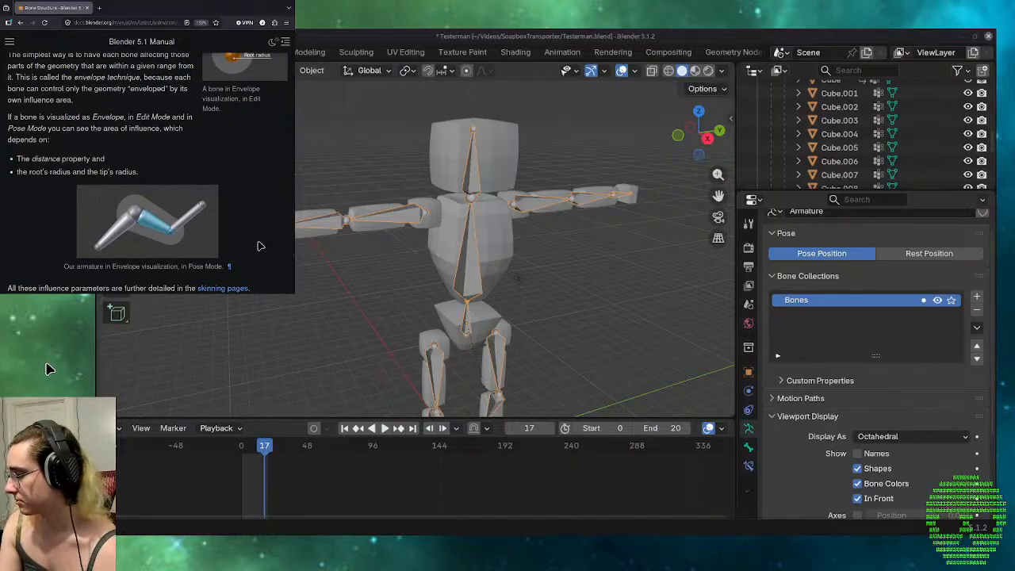
scroll(258, 246, "down", 2)
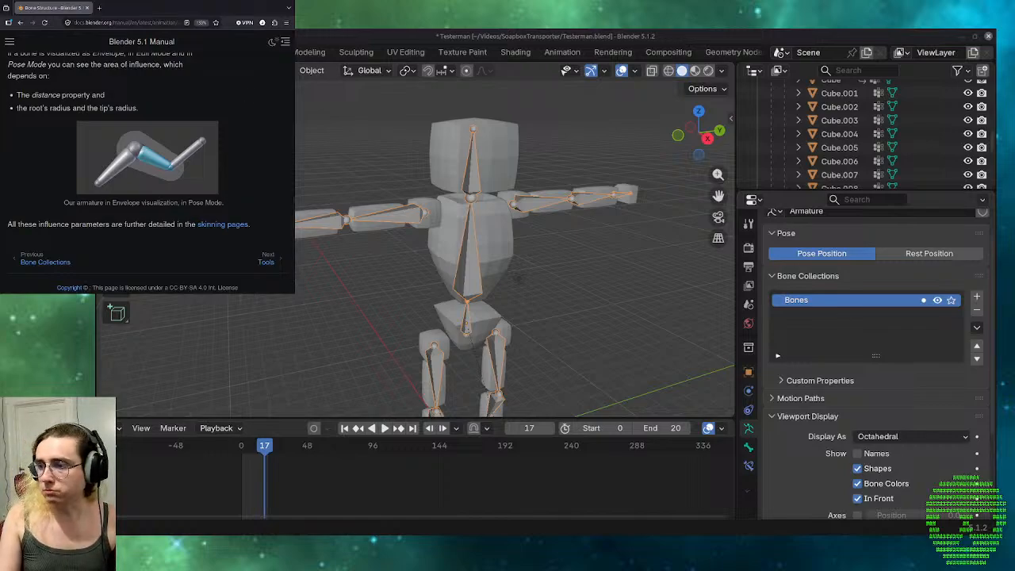
Pass through the Tools contents page to the Toolbar page and read the list of tools down to Extrude and Shear.
left_click(262, 264)
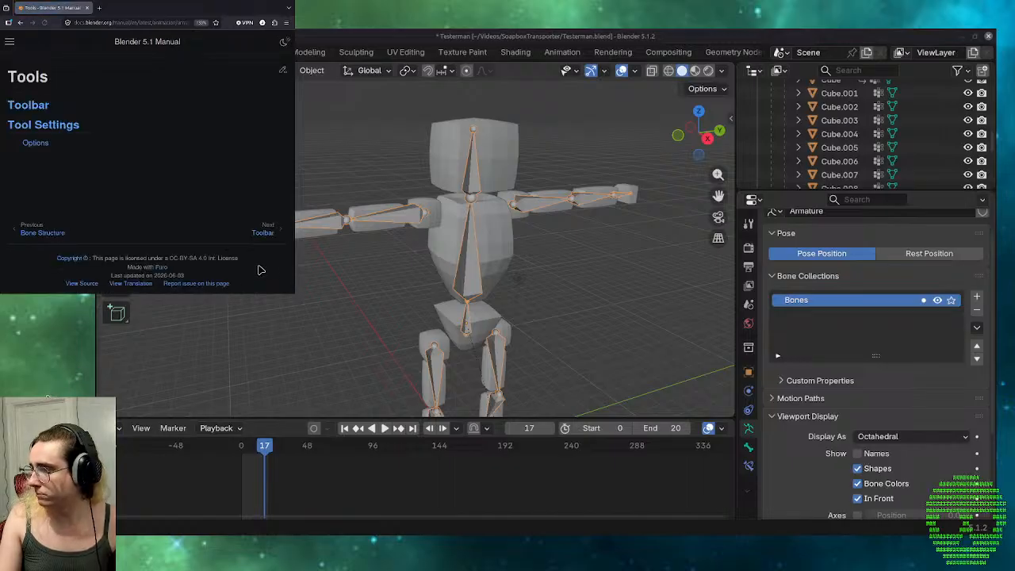
left_click(266, 235)
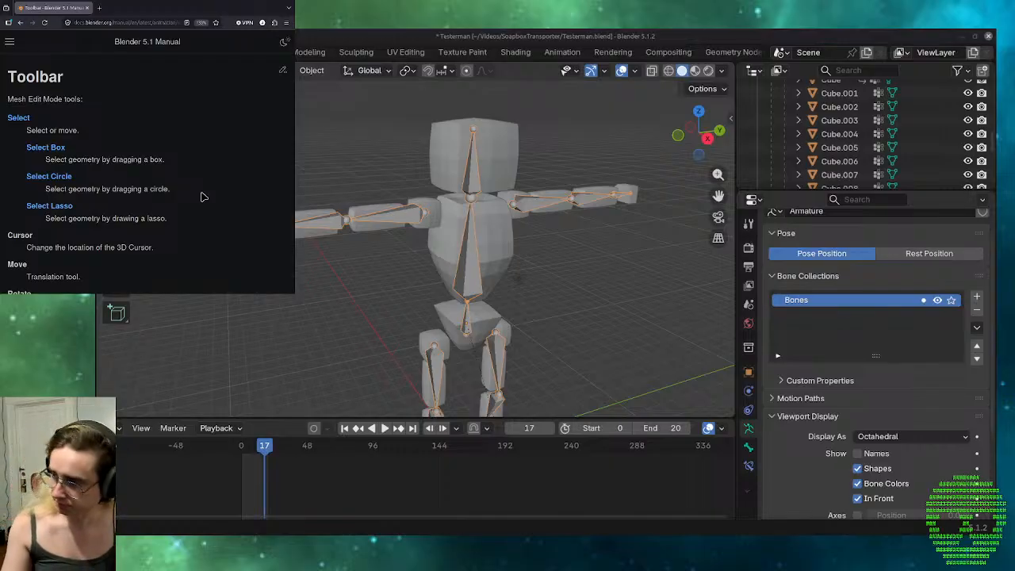
scroll(201, 196, "down", 2)
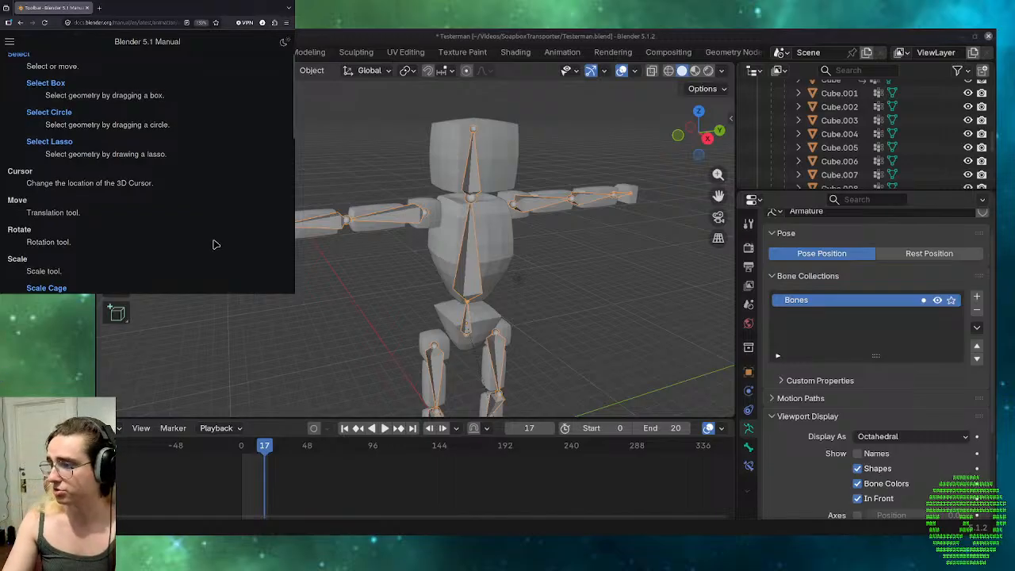
scroll(216, 245, "down", 4)
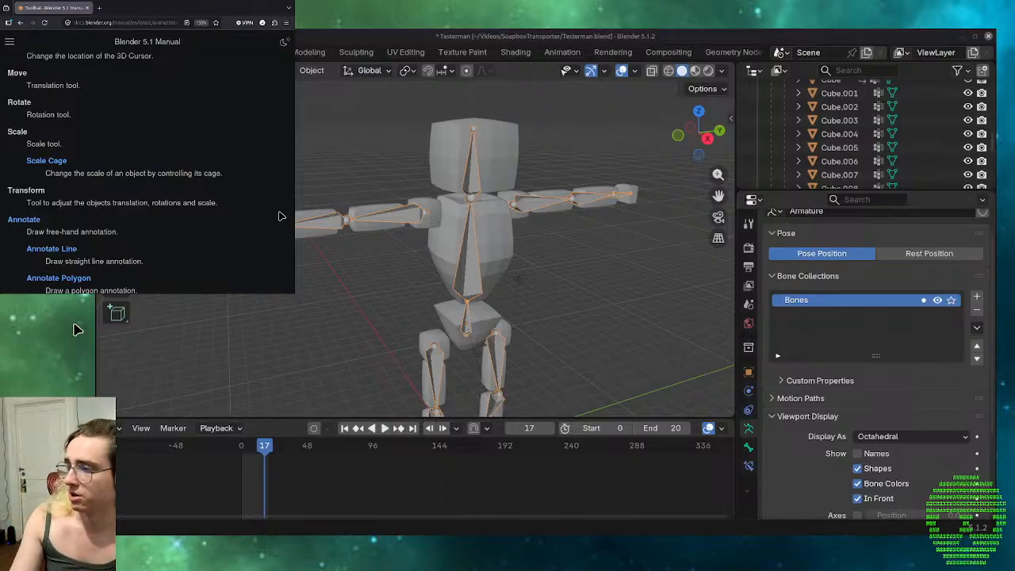
scroll(279, 216, "down", 2)
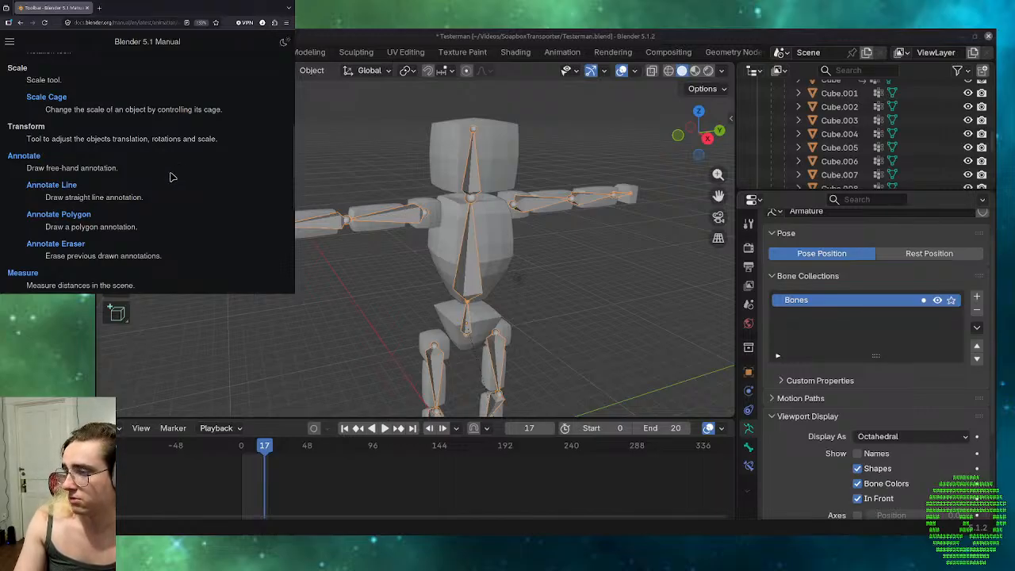
scroll(170, 177, "down", 2)
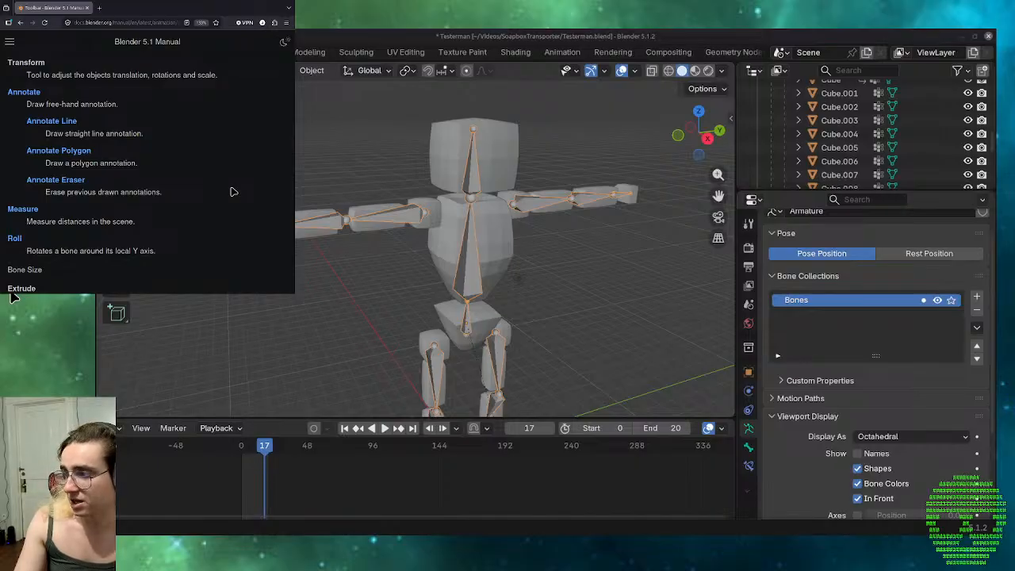
scroll(232, 191, "down", 2)
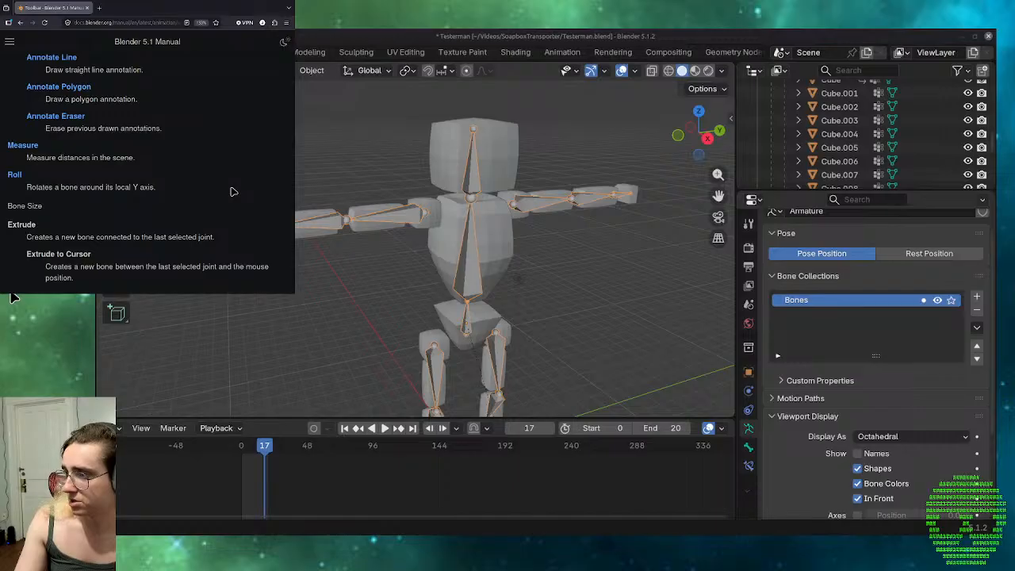
scroll(222, 215, "down", 1)
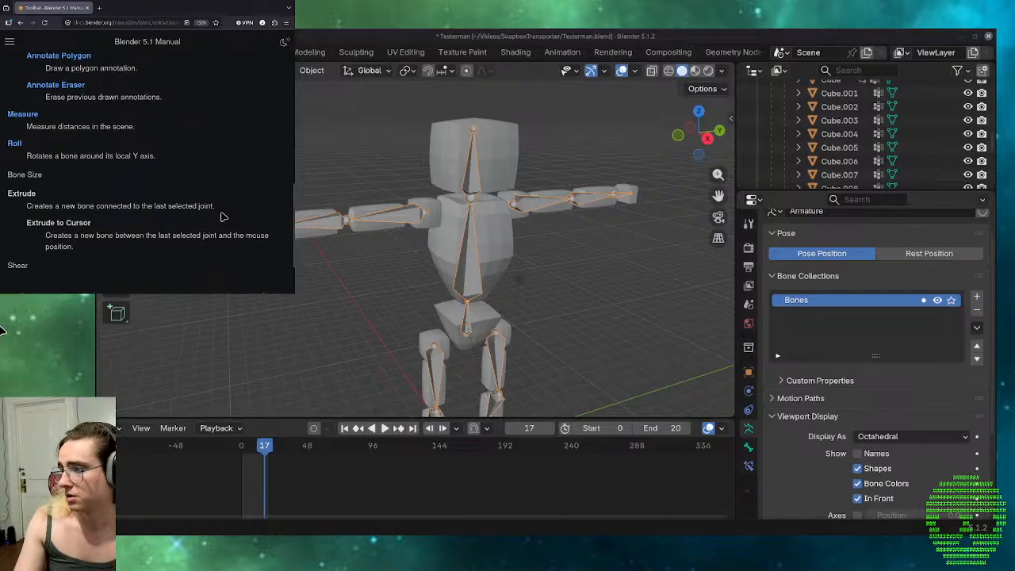
scroll(223, 216, "down", 1)
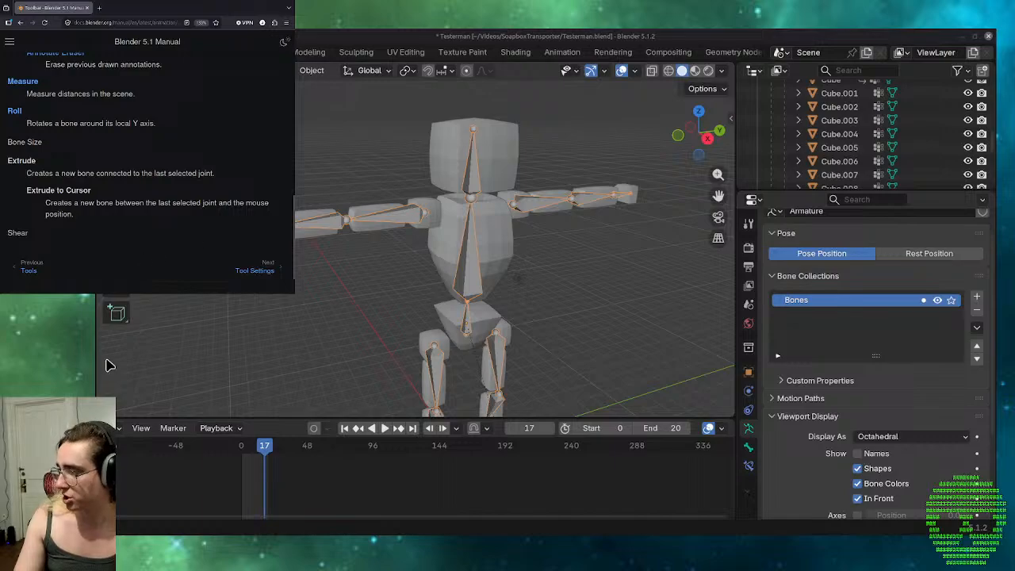
Move past the Tool Settings page to Selecting Bones and read through the Selecting Bone Joints and Inverse Selection sections.
left_click(259, 271)
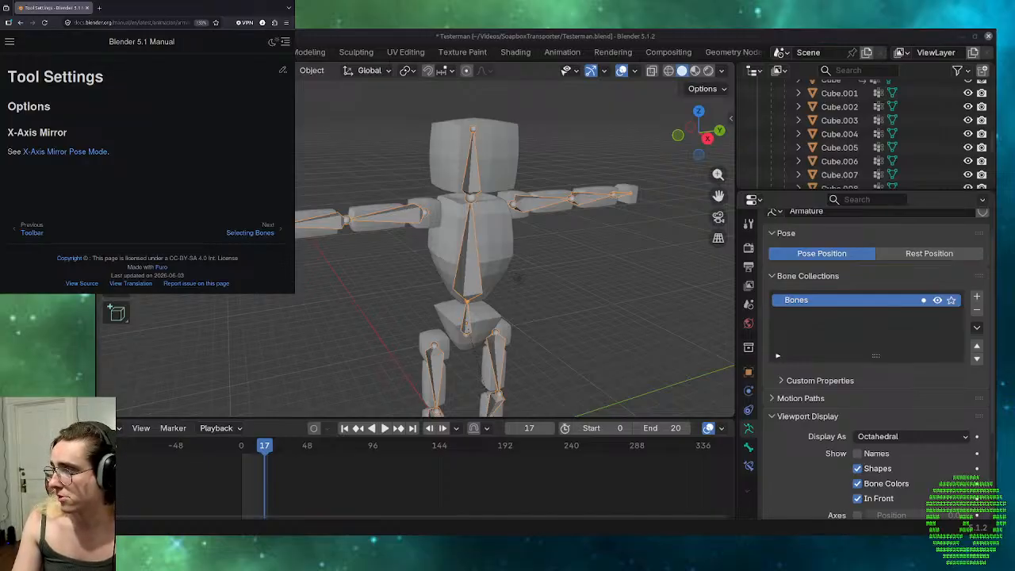
left_click(252, 232)
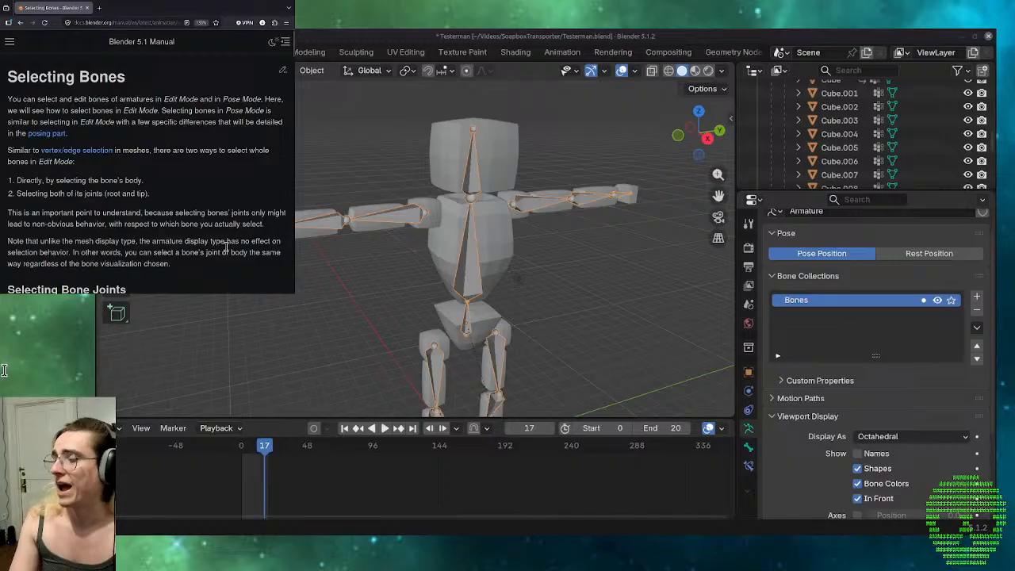
scroll(227, 246, "down", 1)
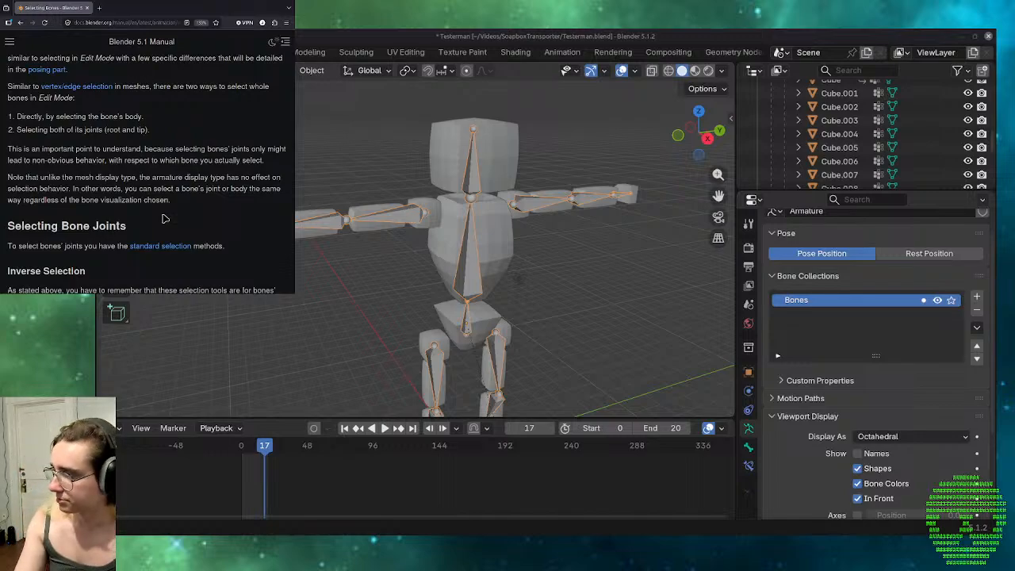
scroll(258, 246, "down", 3)
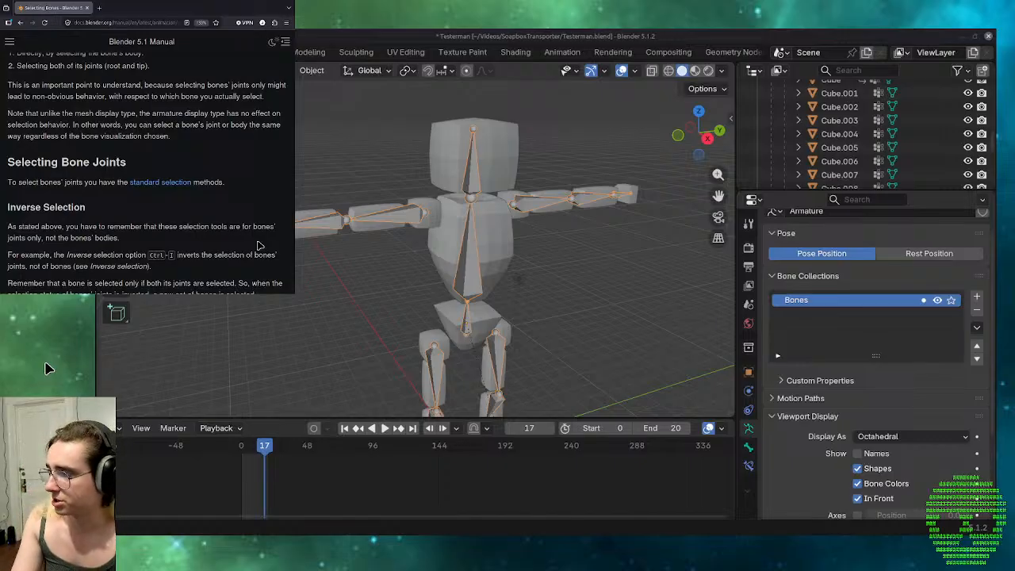
scroll(258, 246, "down", 3)
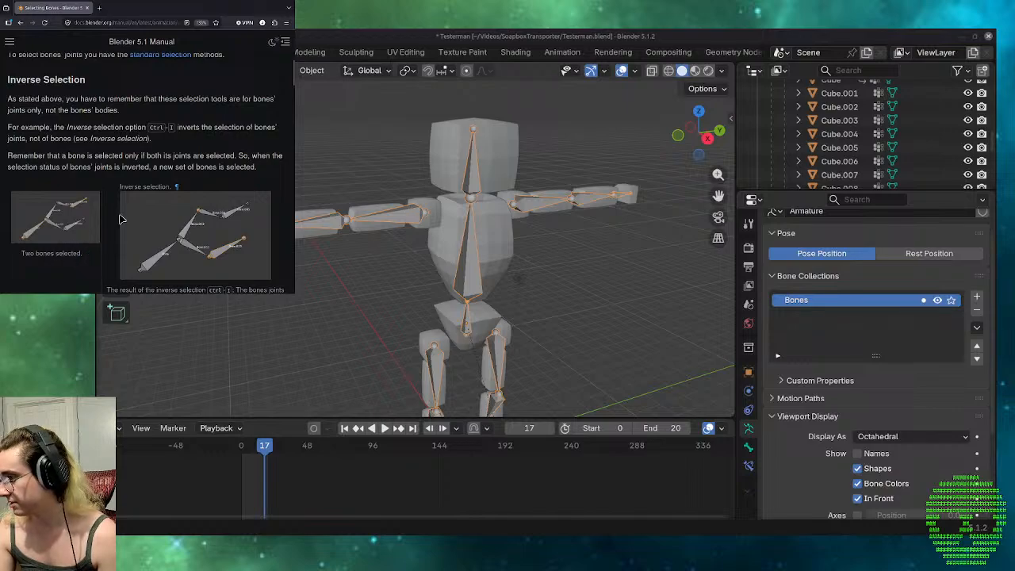
scroll(78, 257, "down", 2)
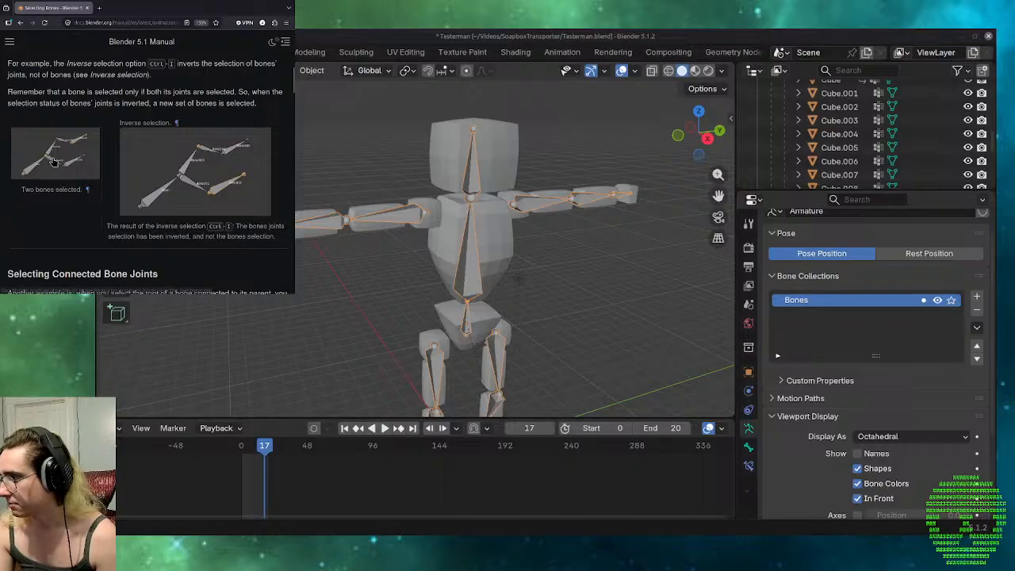
View the "Two bones selected" illustration at full size, return to the Selecting Bones page, and open the same illustration again.
left_click(58, 159)
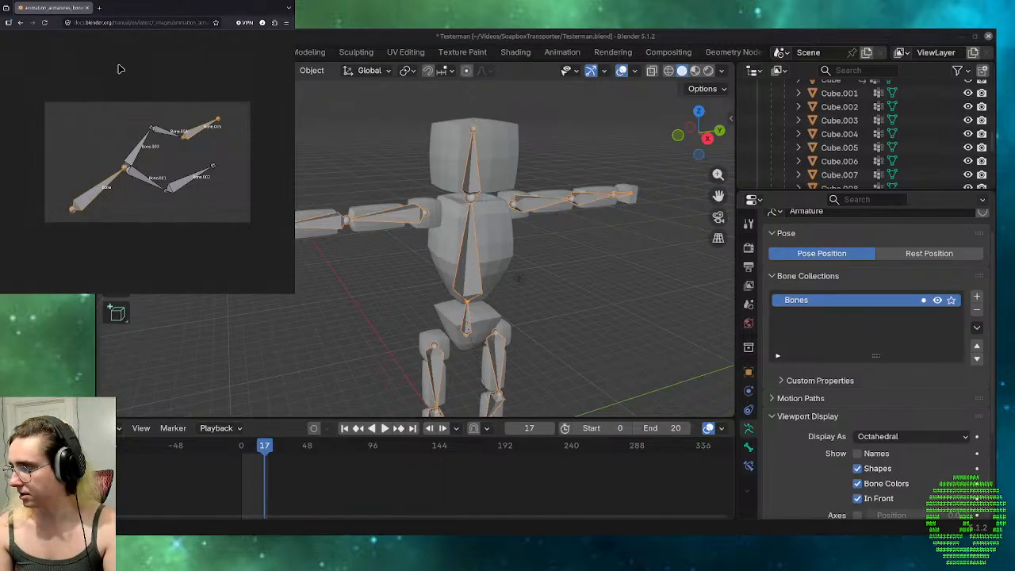
left_click(25, 27)
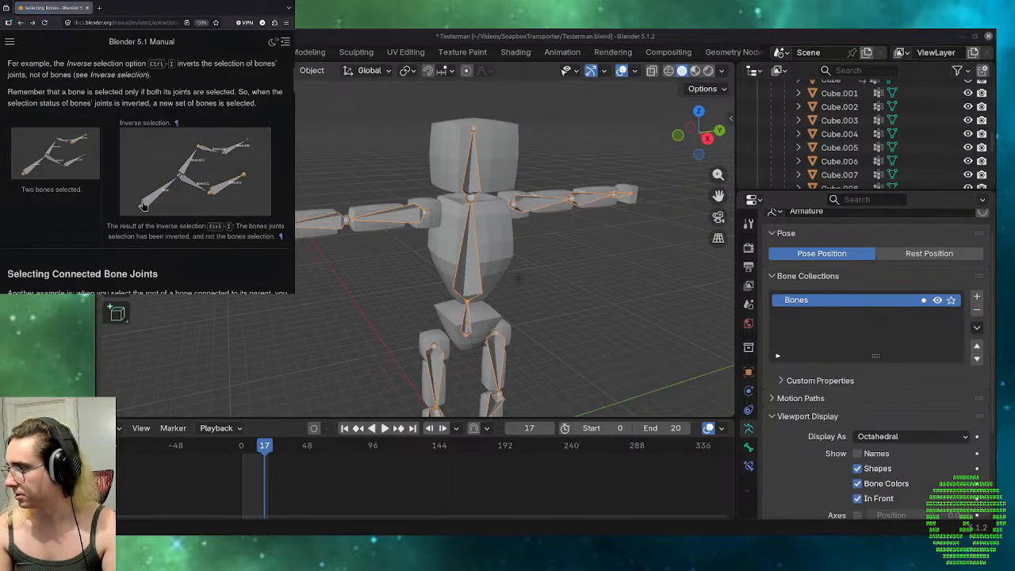
left_click(58, 139)
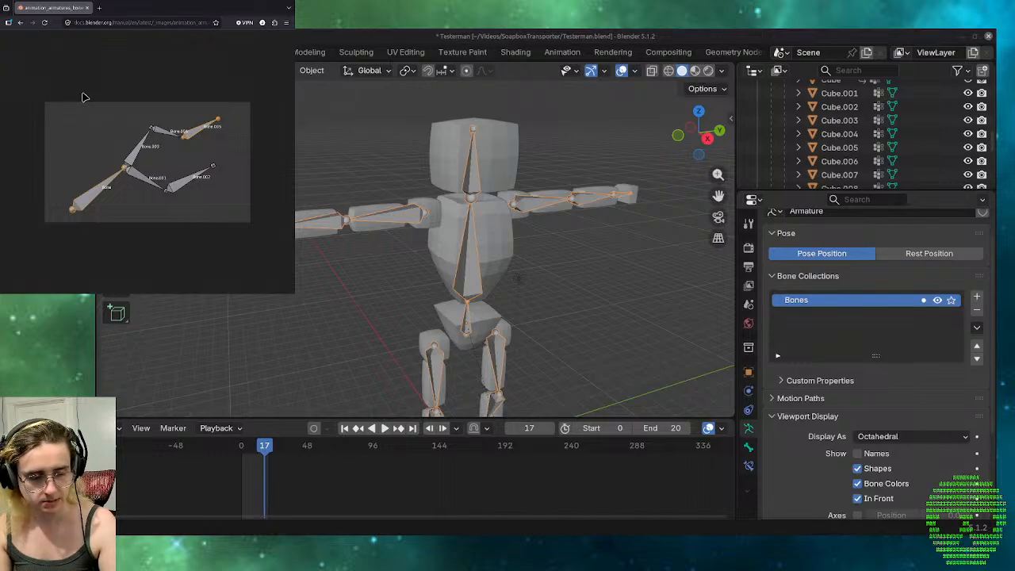
key("alt")
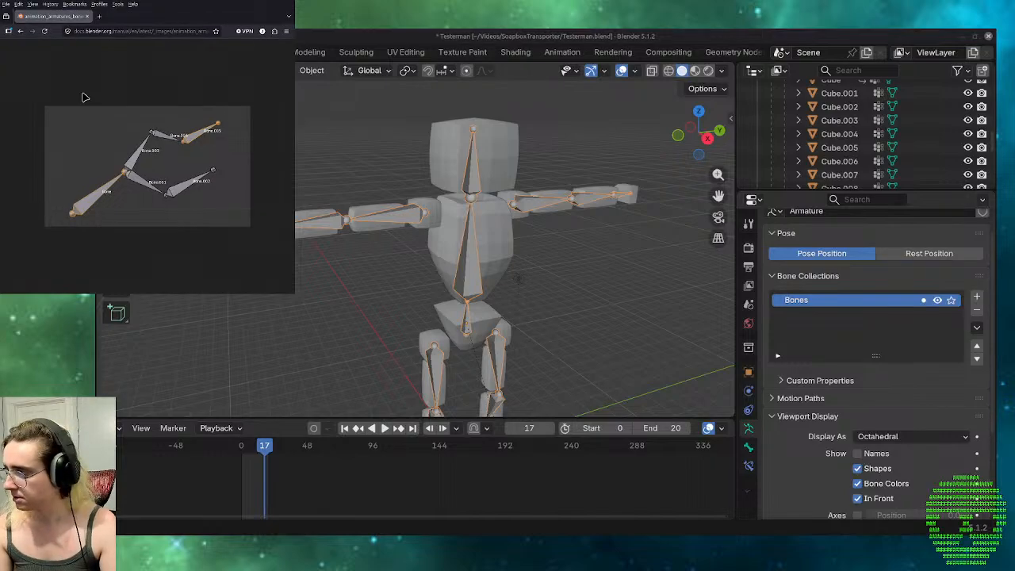
Return to the Selecting Bones page, examine the "Two bones selected" illustration at full size, and go back to the text.
key("alt")
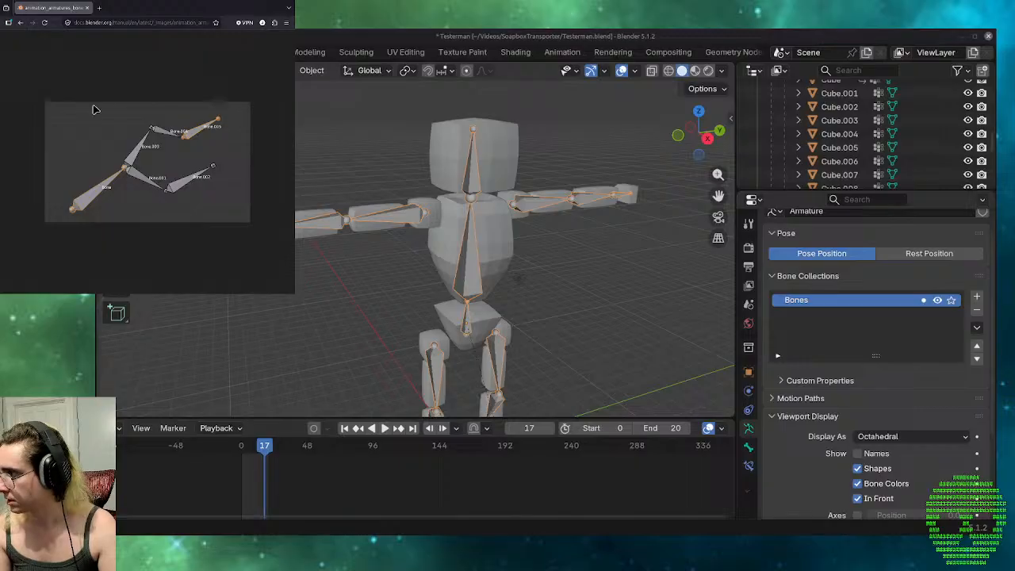
key("alt+Left")
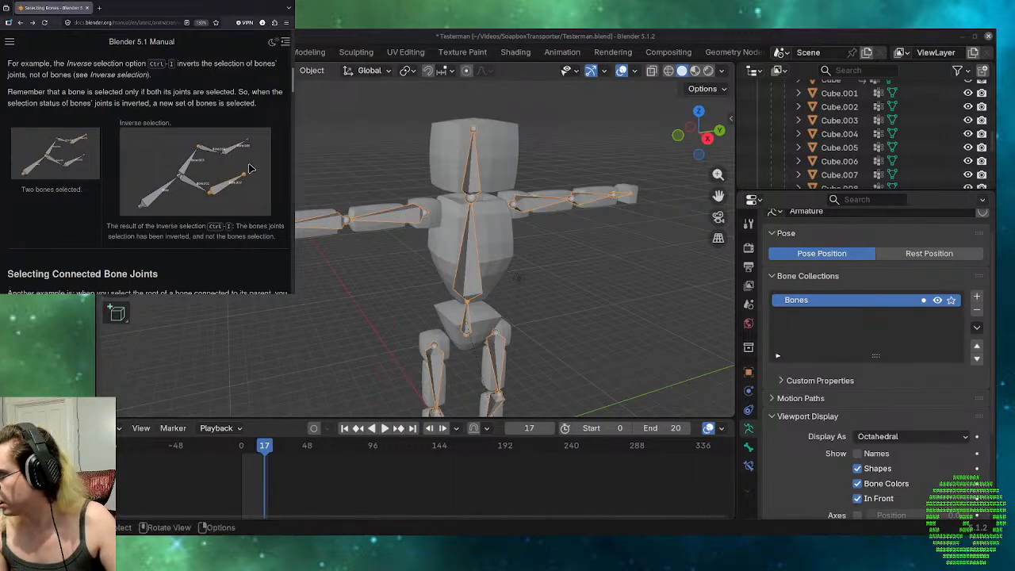
left_click(76, 179)
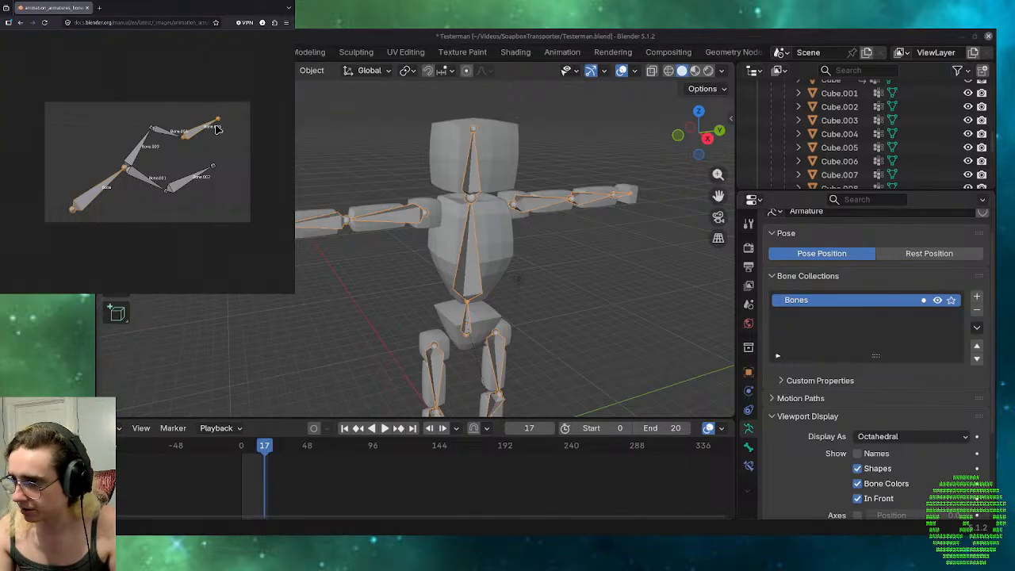
left_click(111, 92)
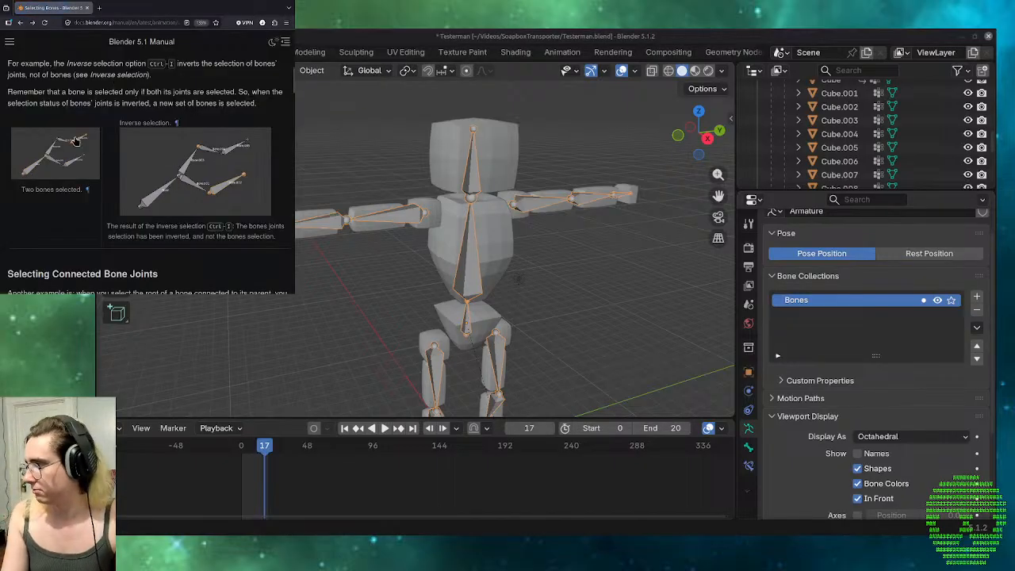
View the inverse selection result illustration at full size and read on through Selecting Connected Bone Joints to Deselecting Connected Bones.
left_click(219, 194)
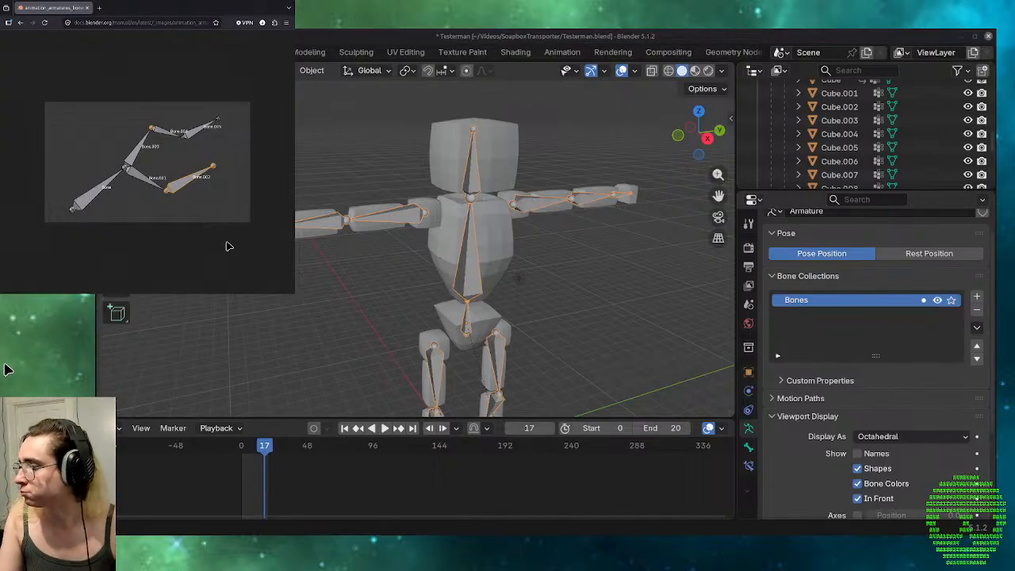
left_click(187, 245)
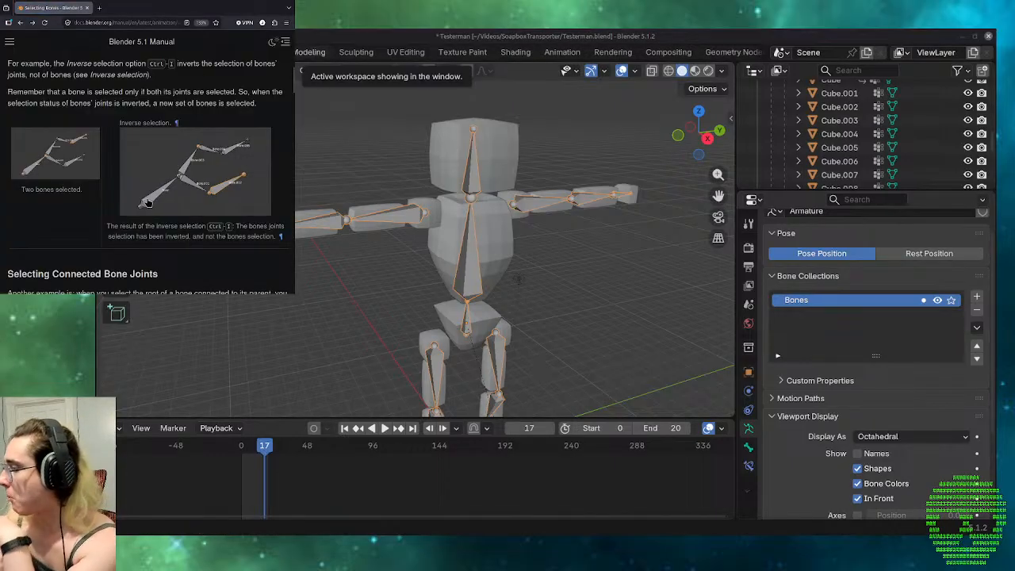
scroll(155, 234, "down", 5)
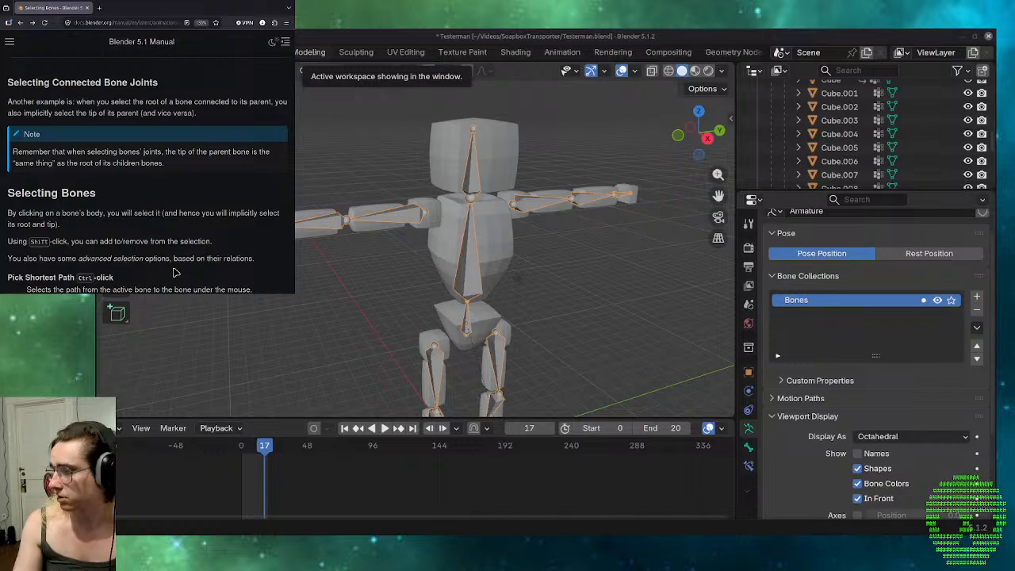
scroll(175, 272, "down", 4)
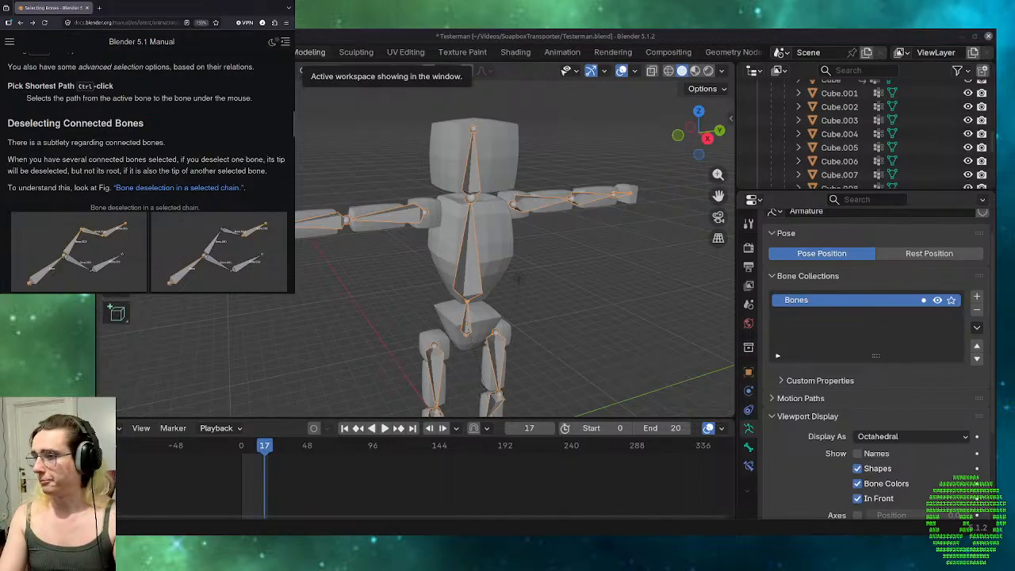
Switch to Blender, enter Edit Mode on the armature, and pick the shortest path from the pelvis bone to the head bone.
left_click(560, 322)
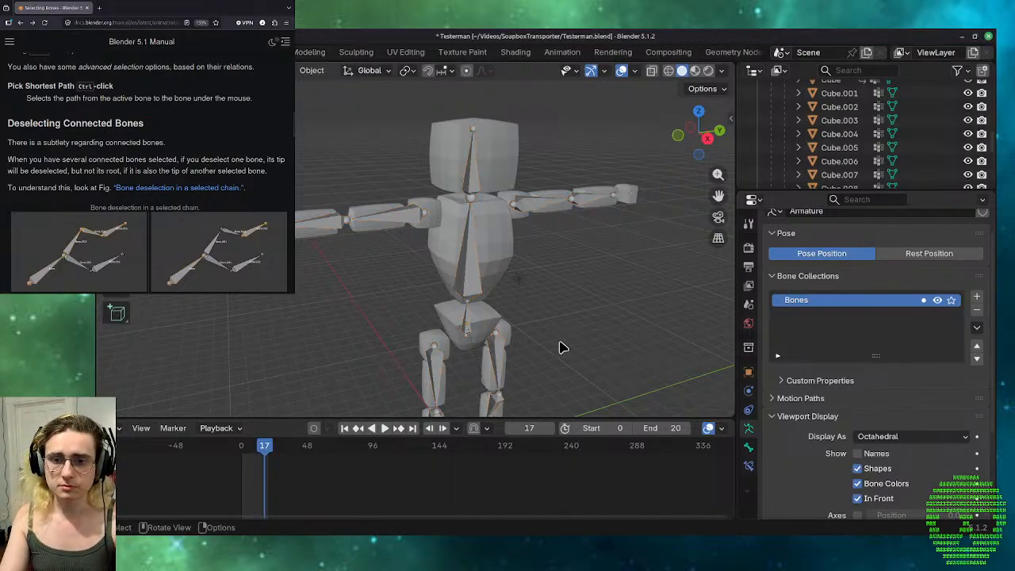
middle_click_drag(559, 343, 556, 301, "shift")
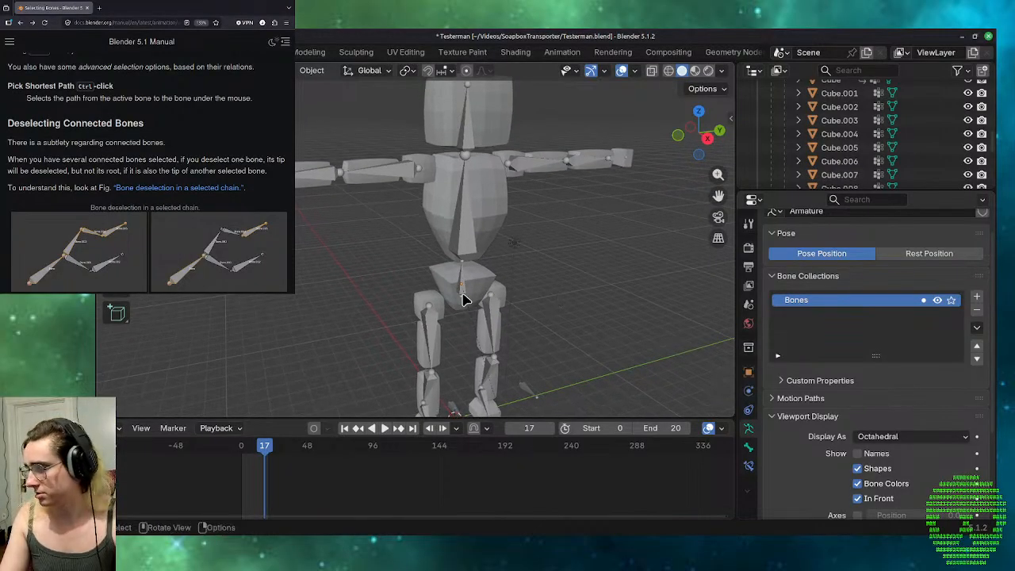
key("a")
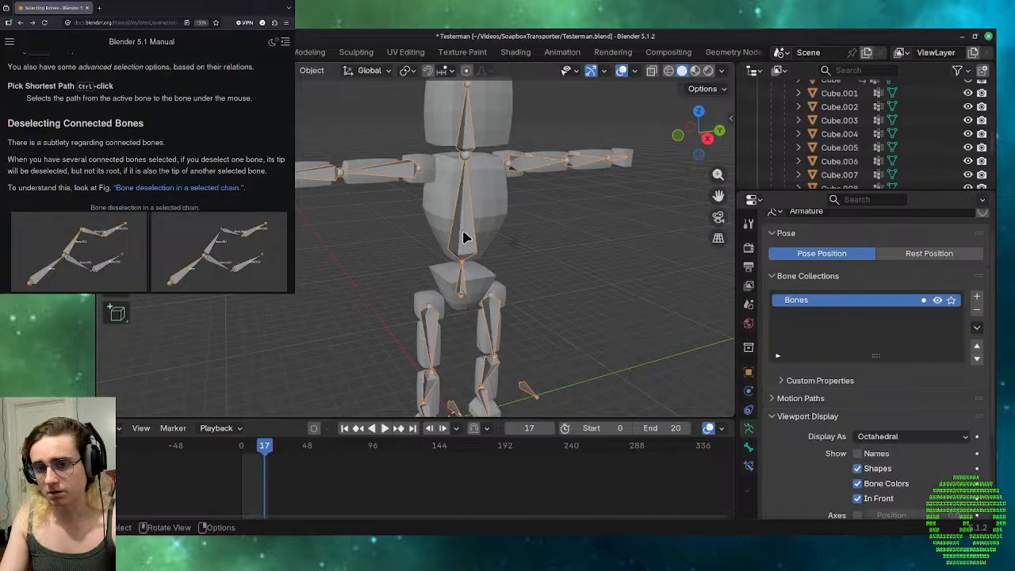
key("Tab")
left_click(460, 289)
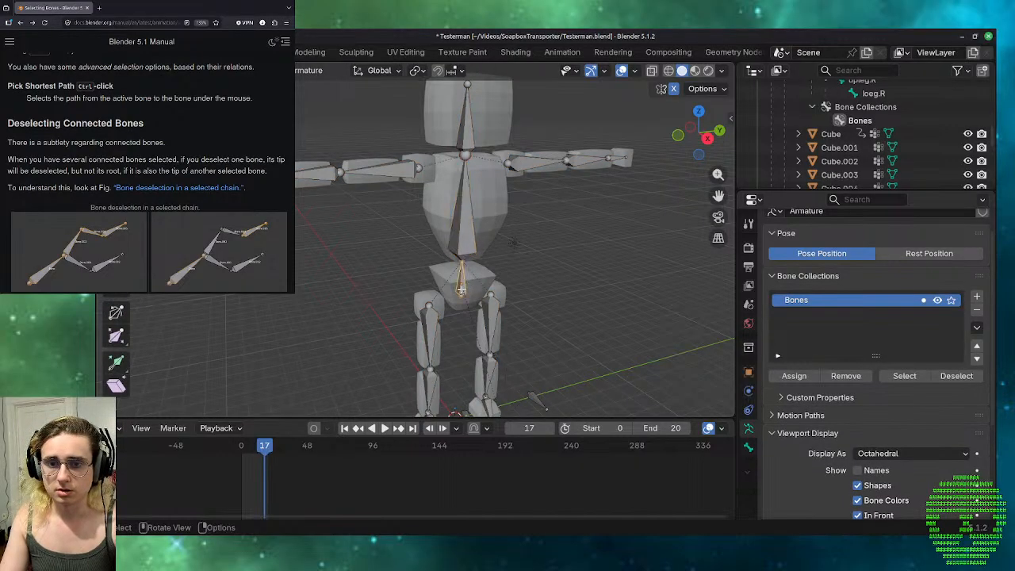
left_click(467, 119, "ctrl")
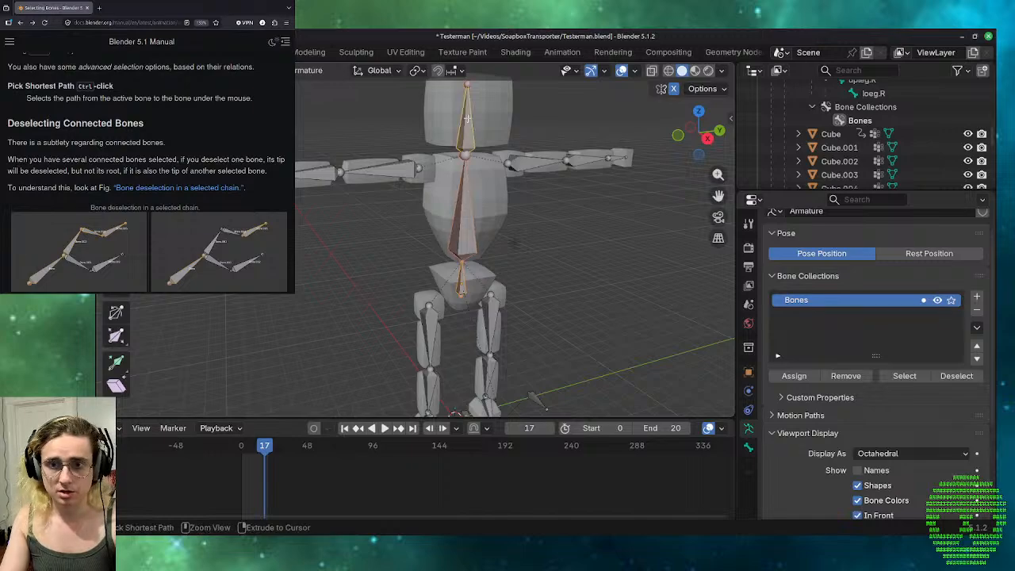
Select the left arm bones from upper arm to hand and add the right upper arm and torso bones to the selection.
left_click(533, 166)
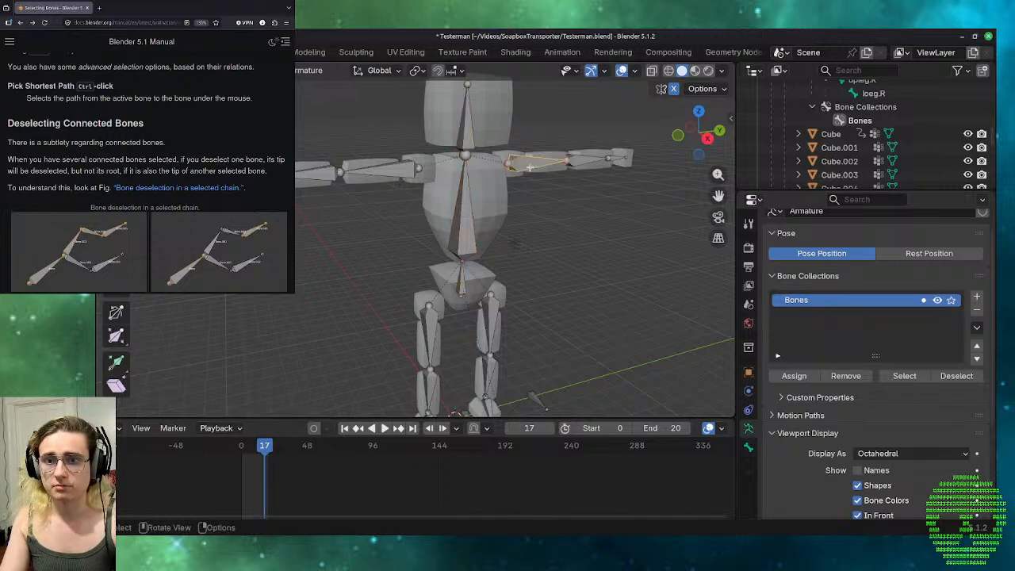
left_click(602, 160, "ctrl")
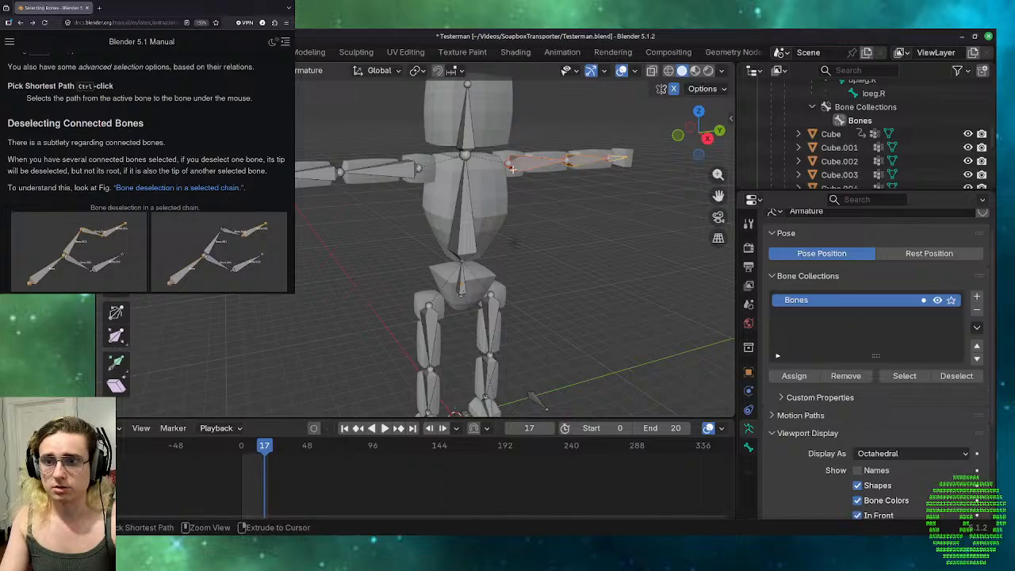
left_click(394, 167, "ctrl")
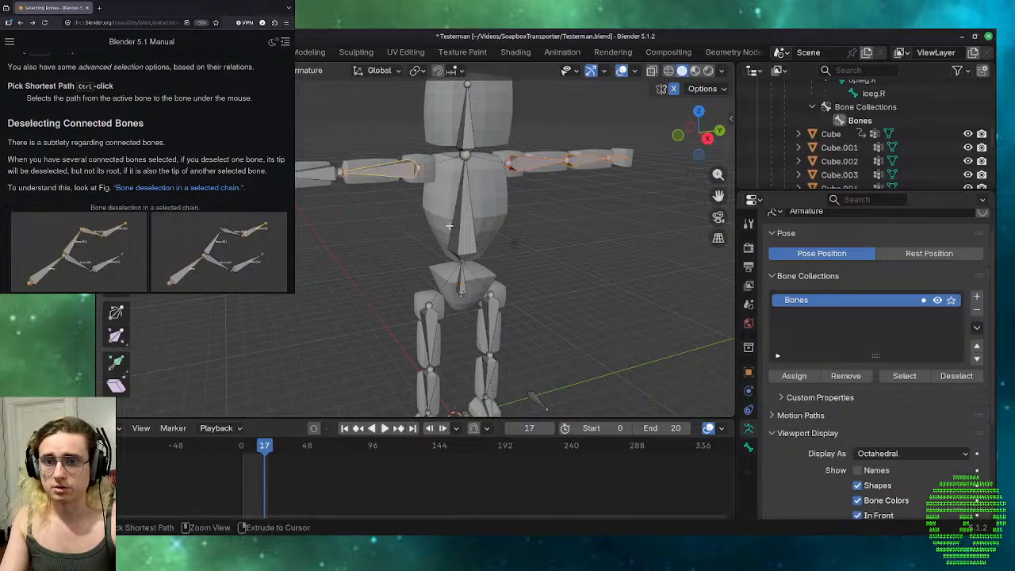
left_click(466, 261, "ctrl")
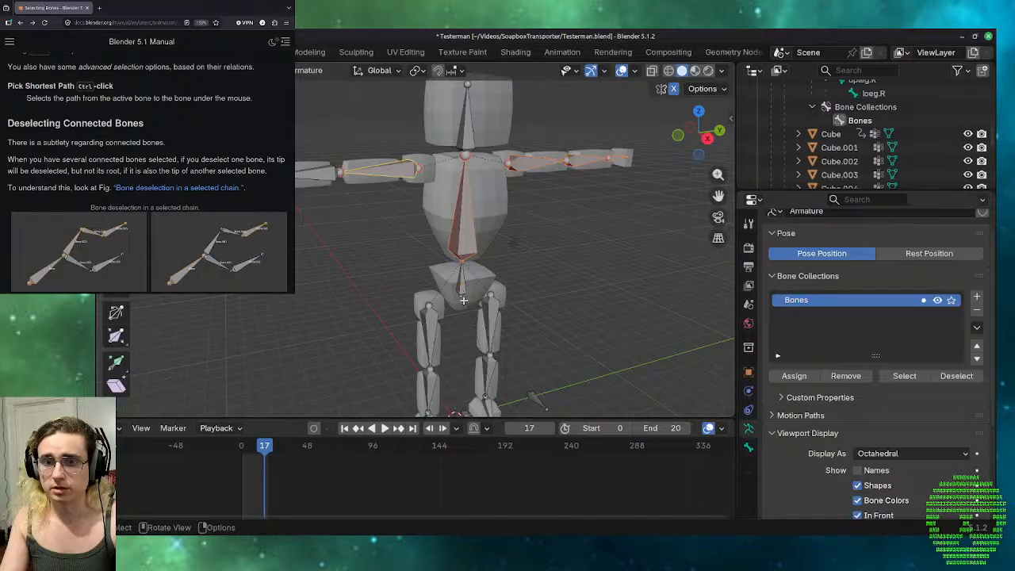
Pick the shortest path from the pelvis bone to the right forearm, and extend the selection to the left hand bone.
left_click(464, 286)
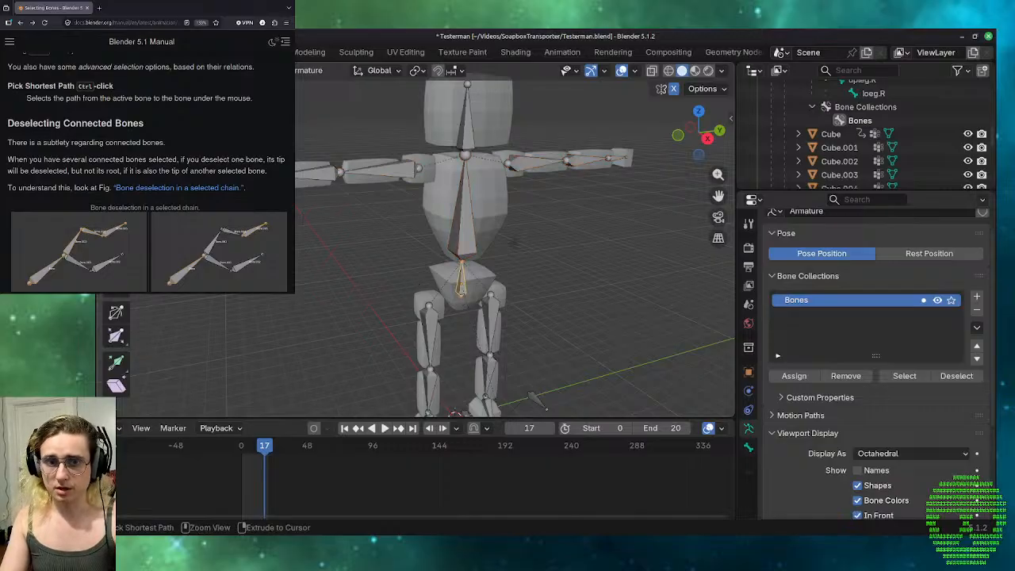
left_click(325, 171, "ctrl")
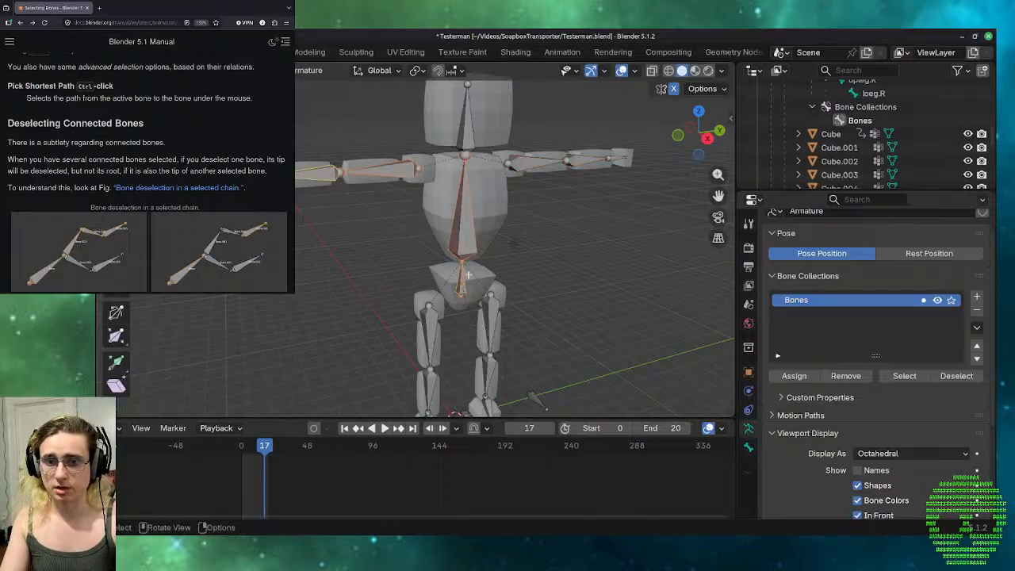
left_click(614, 159, "ctrl")
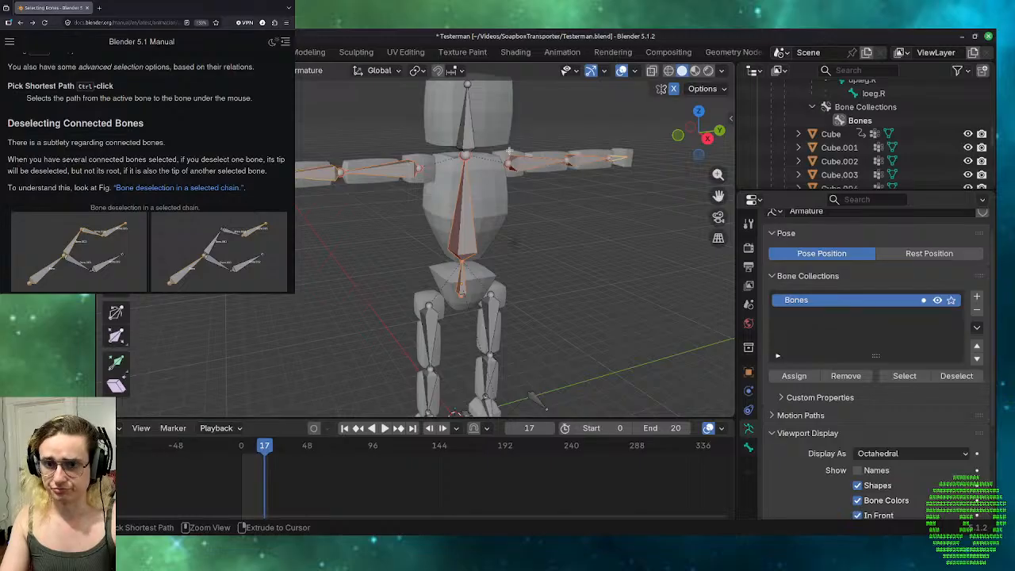
Pick successive shortest paths to the head, the left thigh and the right arm bones, and clear the selection.
left_click(466, 132)
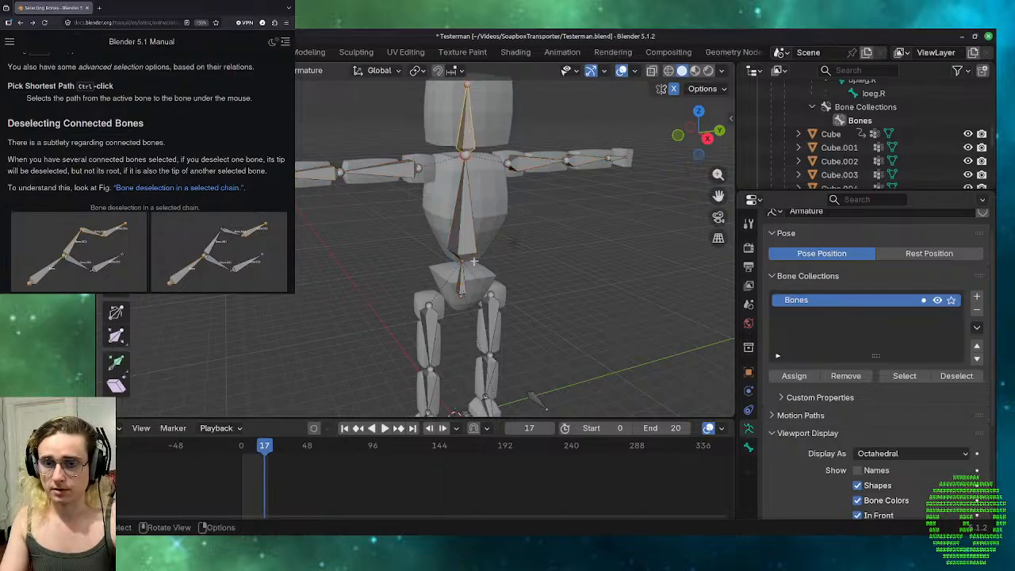
left_click(494, 319, "ctrl")
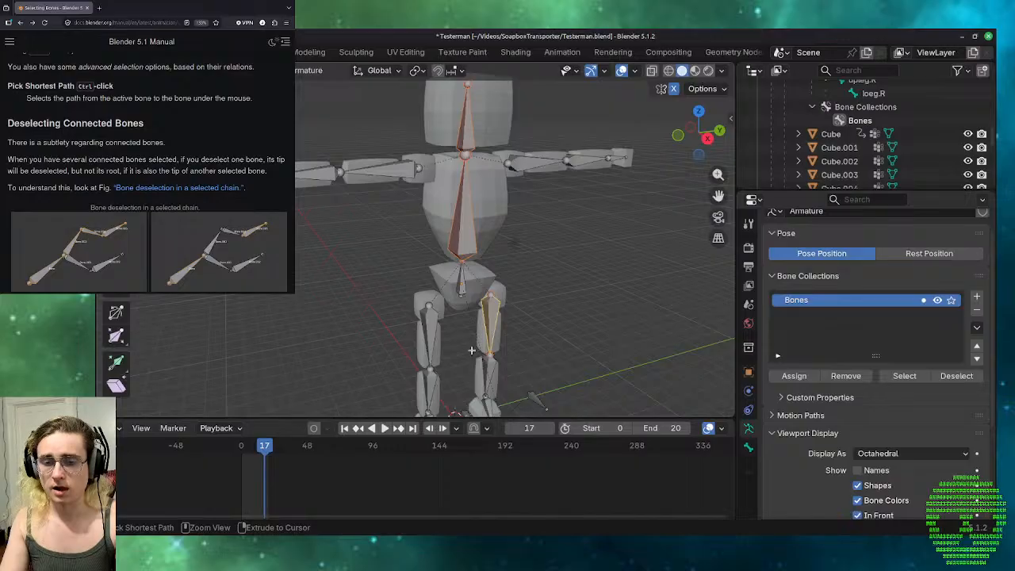
scroll(547, 286, "down", 2)
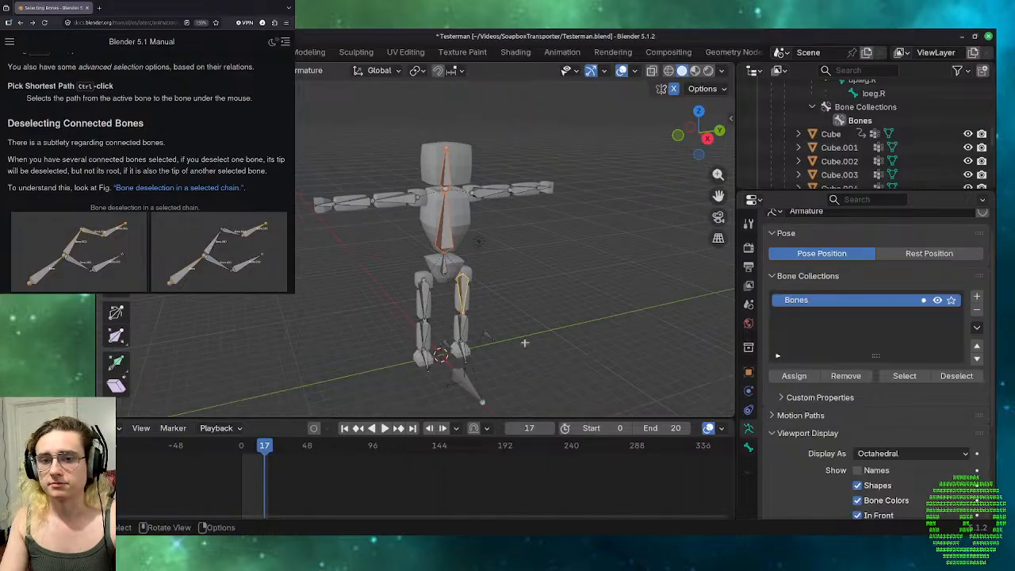
middle_click_drag(524, 343, 526, 301, "ctrl")
left_click(378, 168, "ctrl")
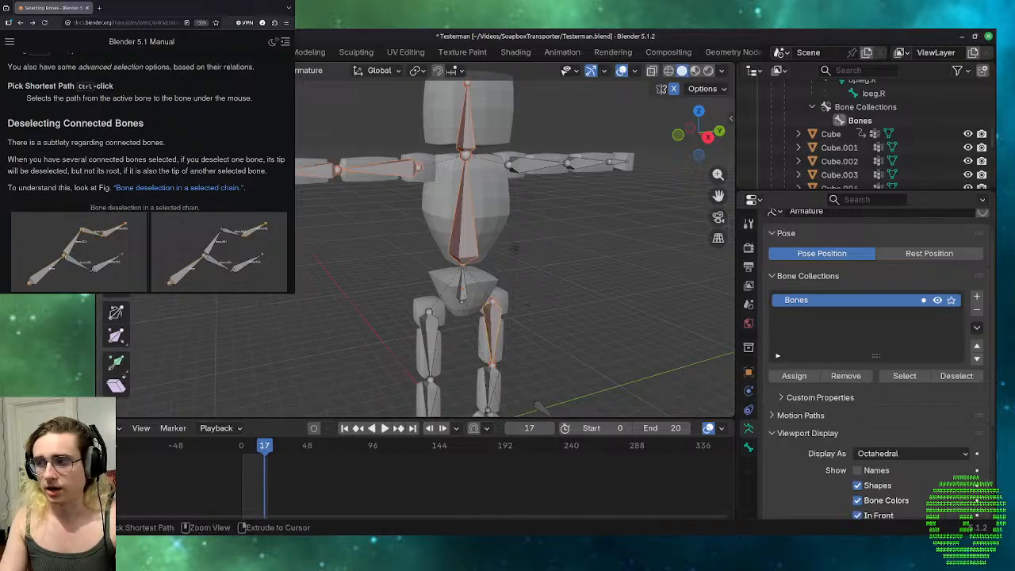
left_click(401, 242)
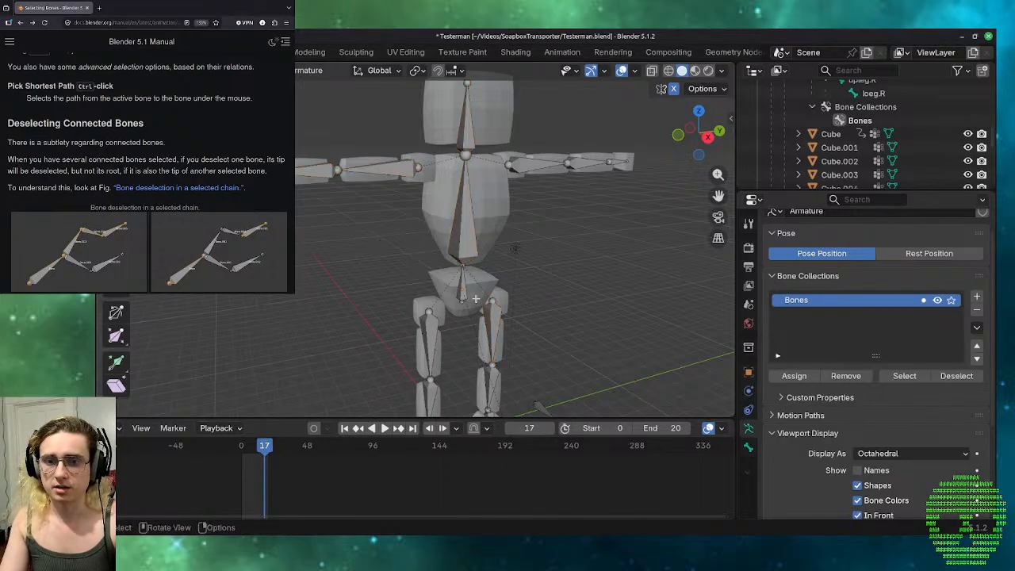
Select the right thigh bone and pick the shortest path down to the right lower leg bone.
scroll(456, 316, "down", 2)
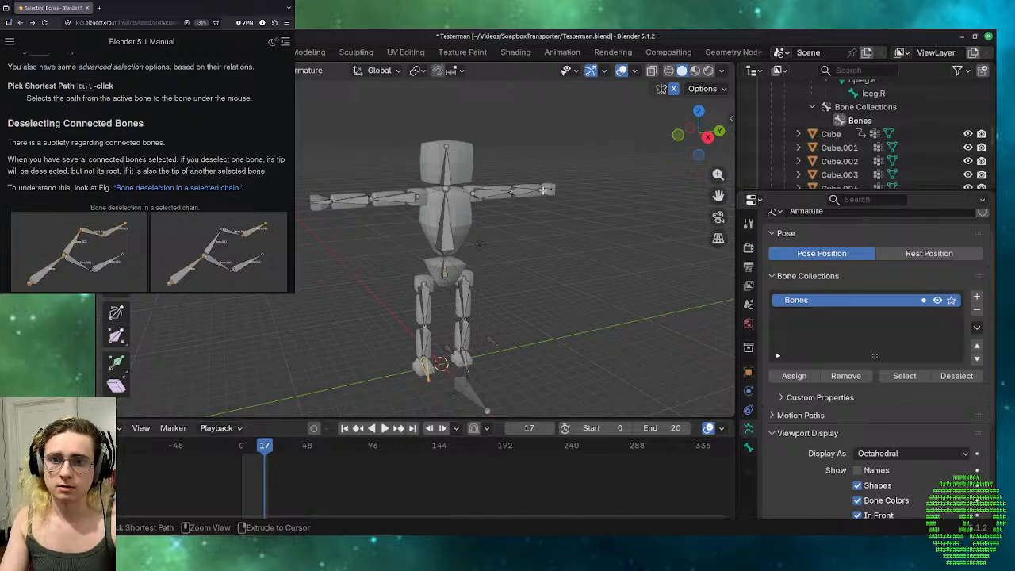
middle_click_drag(509, 273, 537, 227, "ctrl")
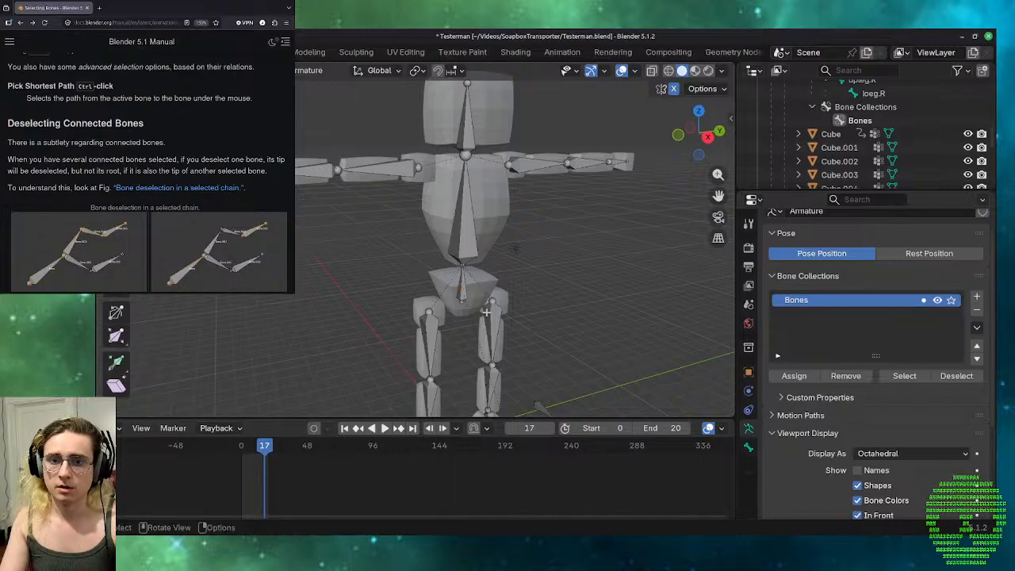
scroll(464, 283, "down", 3)
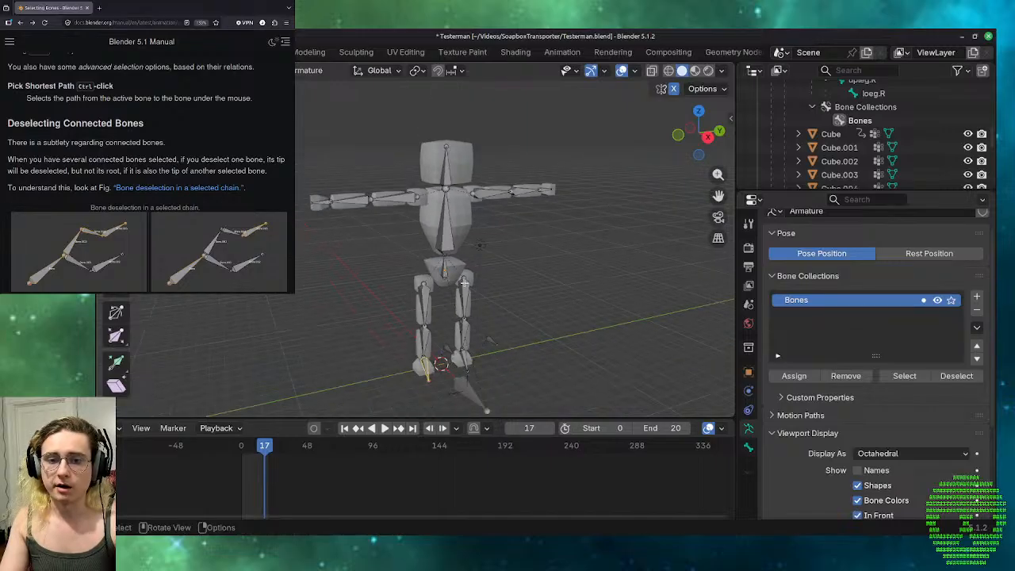
left_click(426, 303)
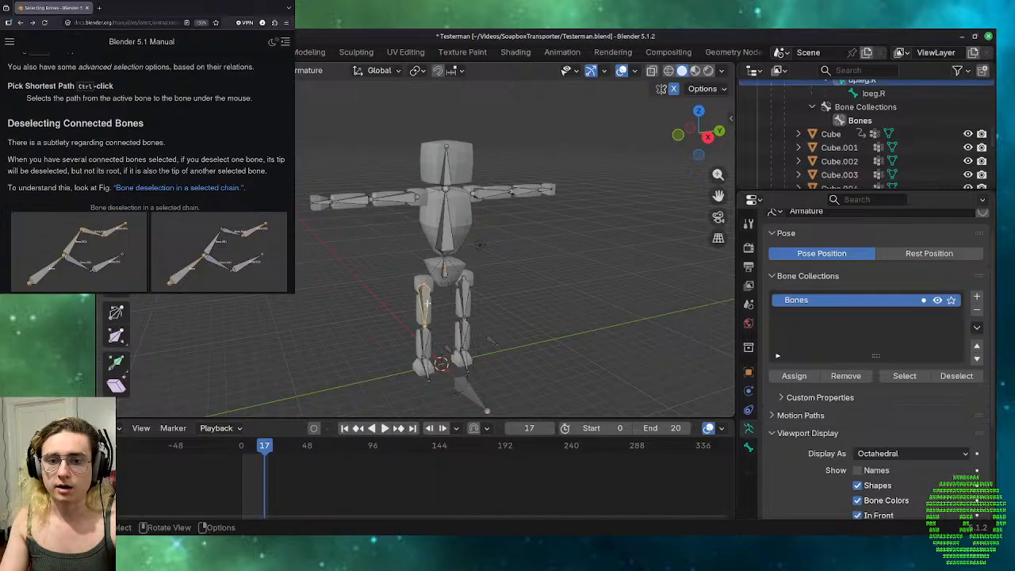
left_click(429, 359, "ctrl")
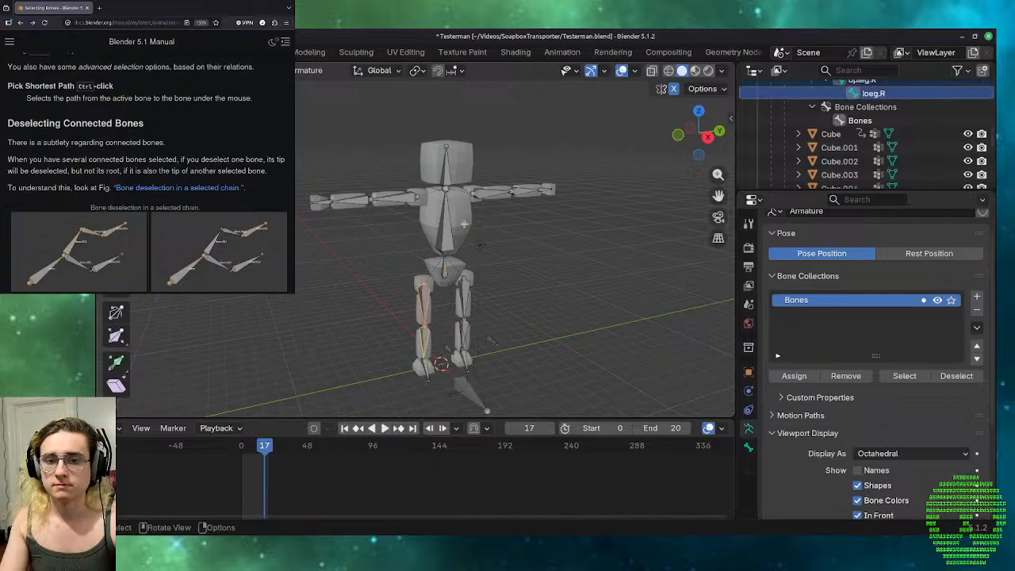
Select the pelvis bone and pick the shortest path up through the torso to the left forearm bone.
left_click(445, 279)
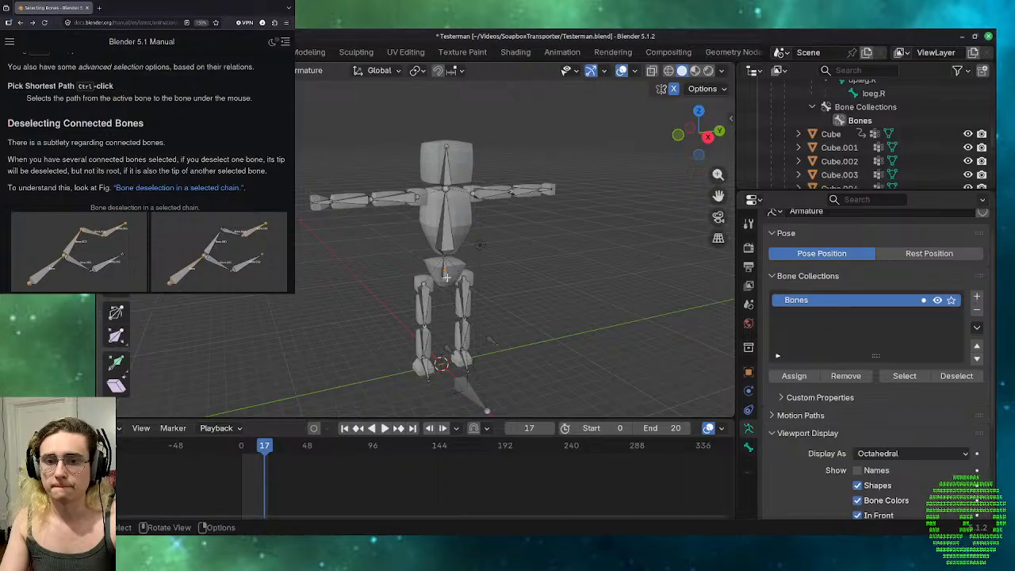
left_click(446, 274)
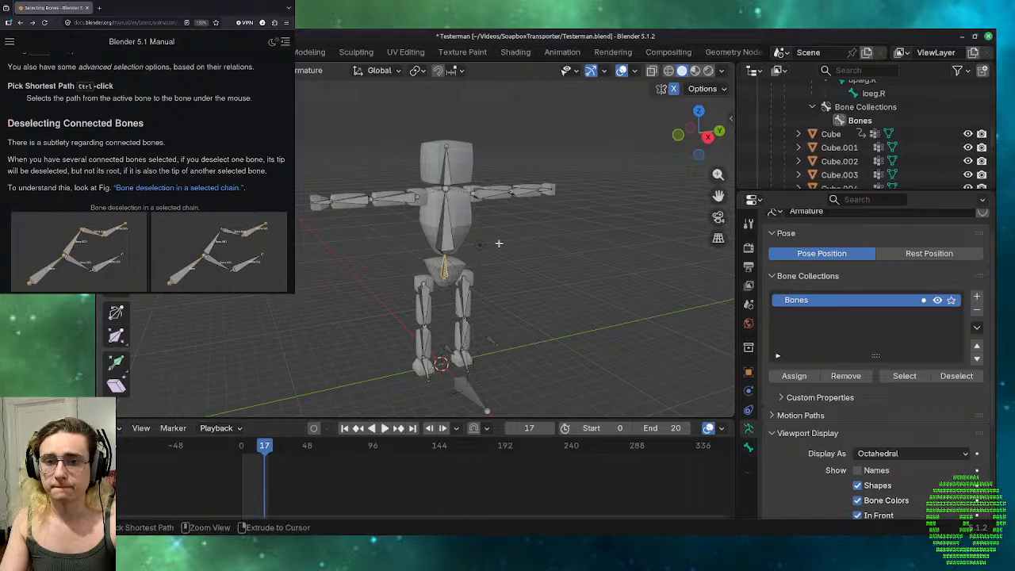
left_click(543, 190, "ctrl")
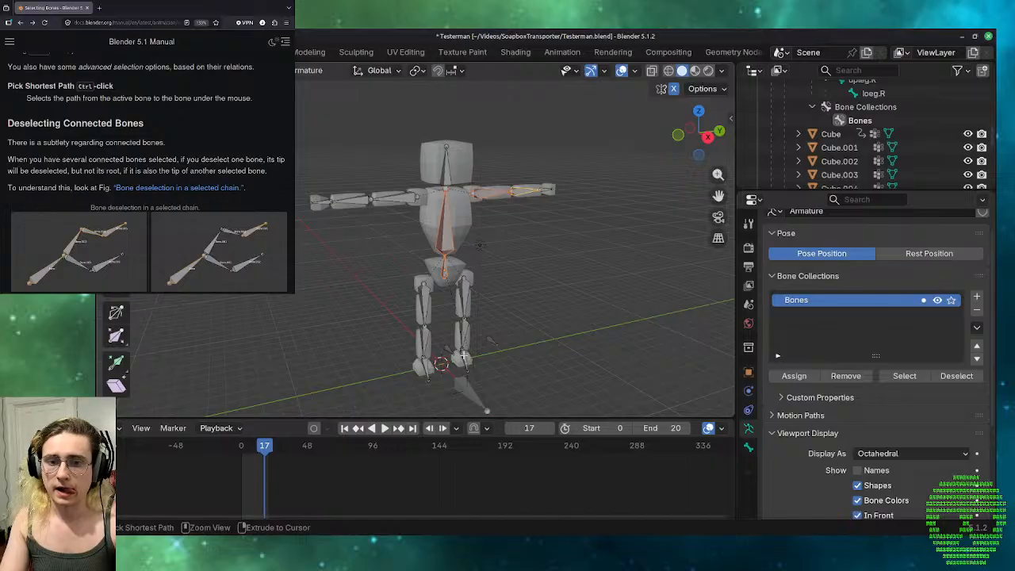
Select the pelvis bone, pick the shortest path to the left thigh bone, and pick the right thigh bone.
scroll(456, 381, "up", 3)
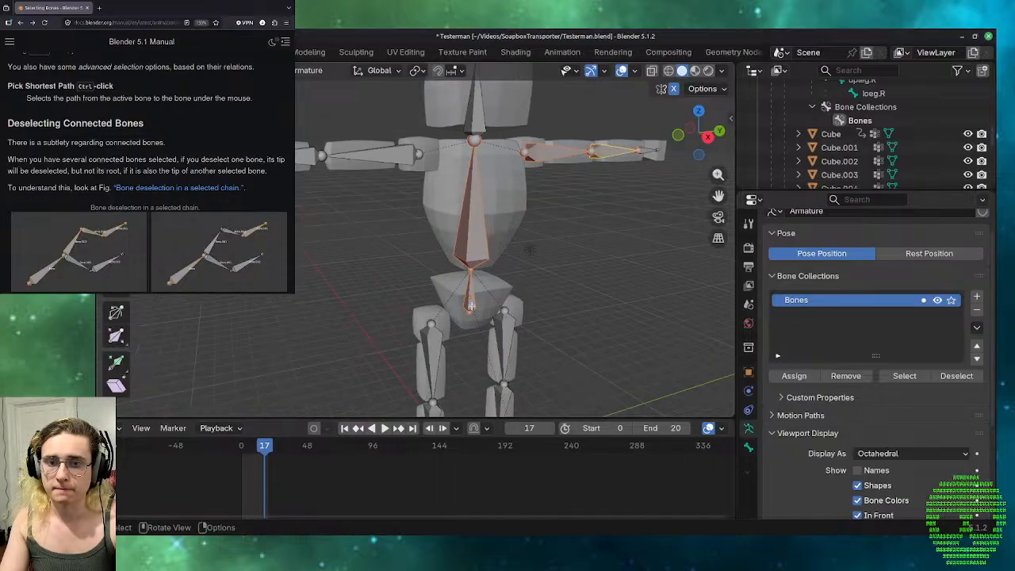
left_click(471, 306)
scroll(471, 305, "down", 3)
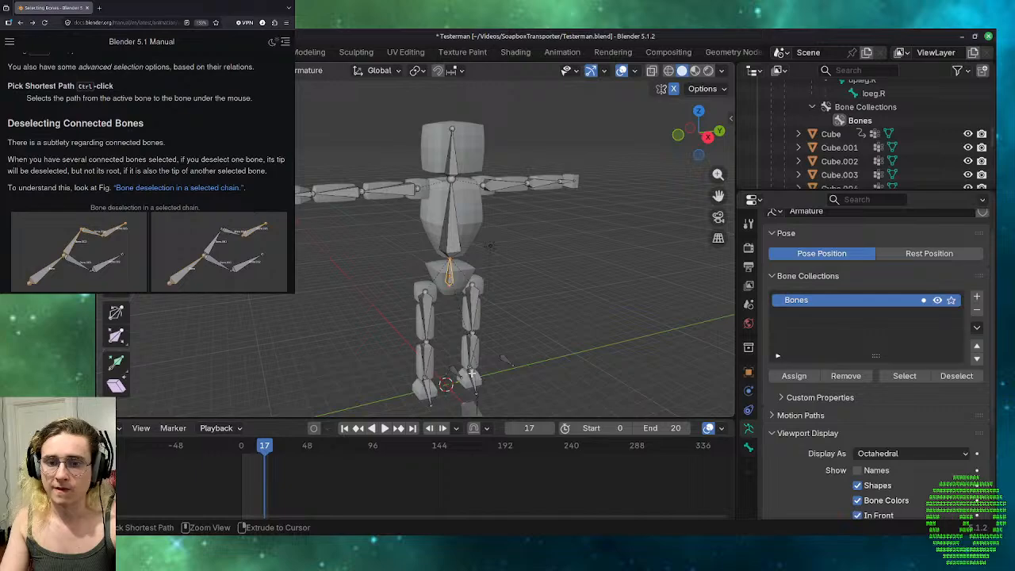
left_click(473, 309, "ctrl")
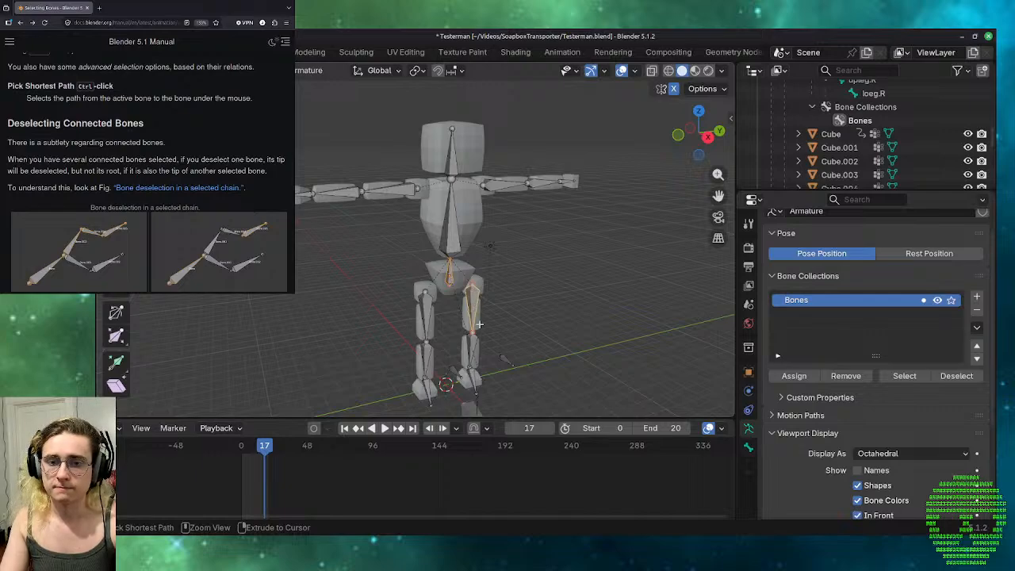
left_click(429, 312)
scroll(436, 334, "up", 2)
scroll(438, 332, "up", 1)
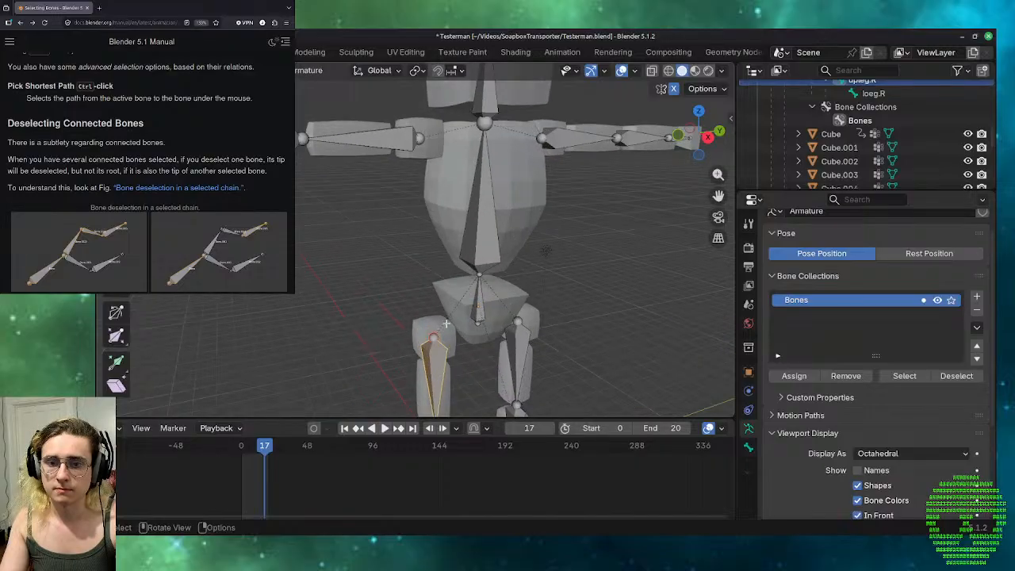
Select the head bone and pick the shortest path down to the right lower leg bone.
middle_click_drag(440, 332, 528, 358)
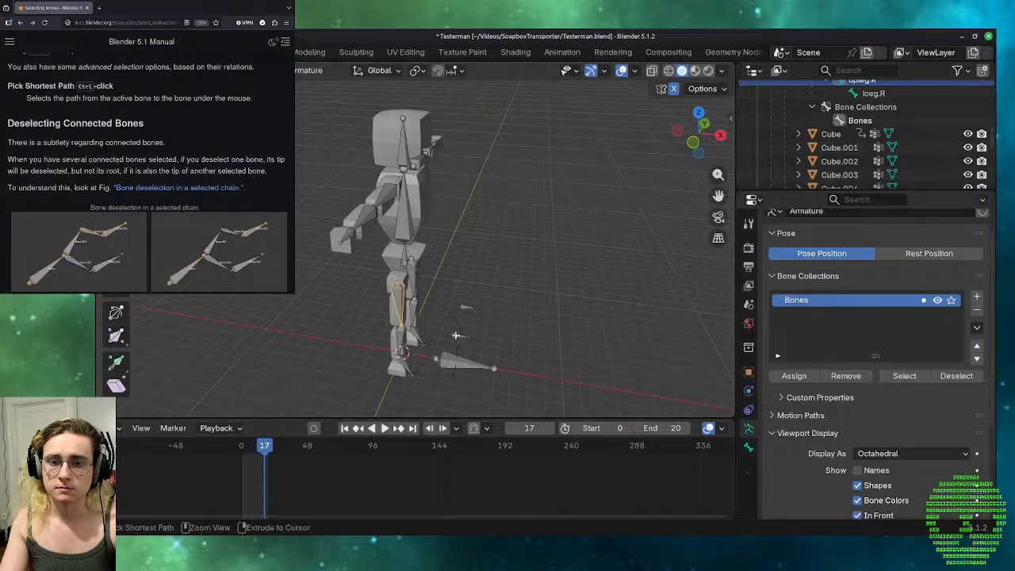
scroll(449, 343, "up", 3)
scroll(388, 278, "down", 3)
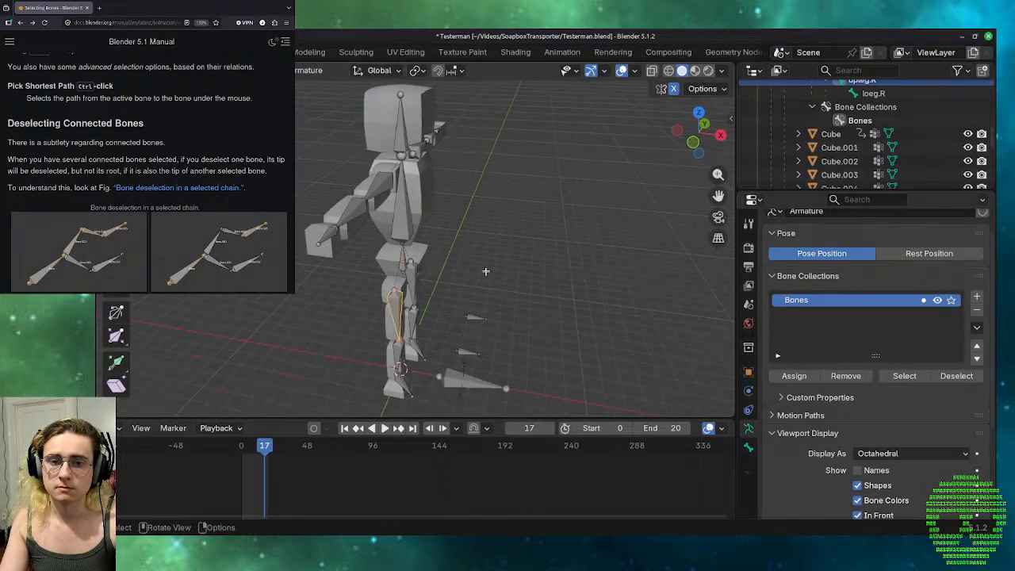
middle_click_drag(482, 264, 396, 243)
scroll(395, 243, "down", 1)
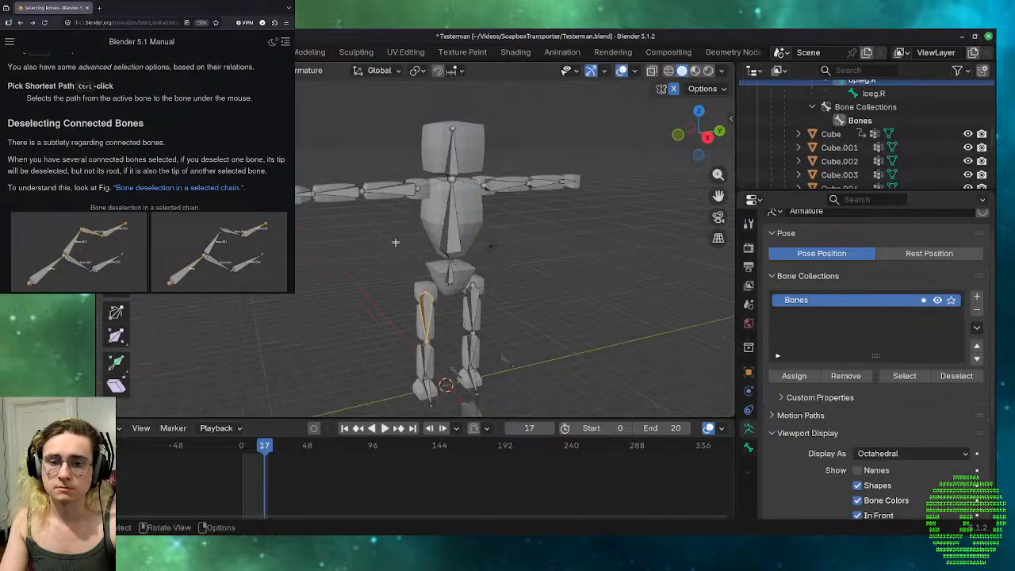
left_click(454, 144)
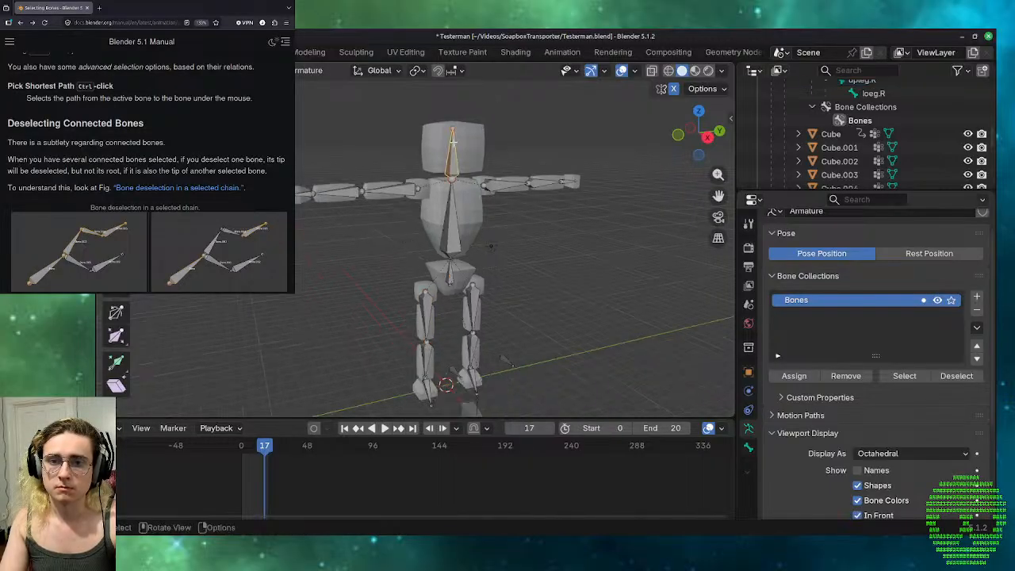
left_click(424, 369, "ctrl")
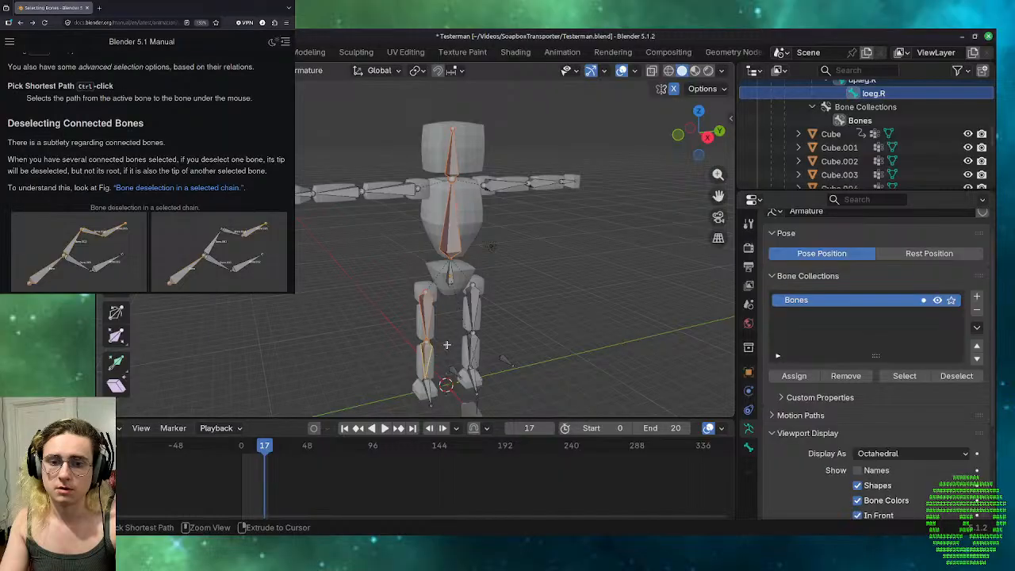
Pick the shortest paths from the pelvis bone to the left and right lower leg bones, and clear the selection.
left_click(450, 274)
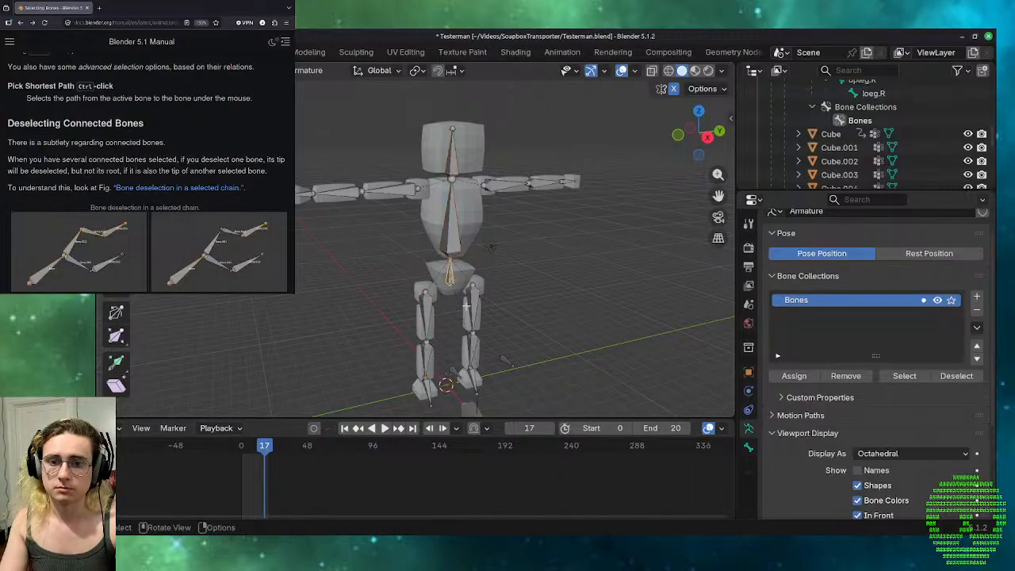
left_click(472, 350, "ctrl")
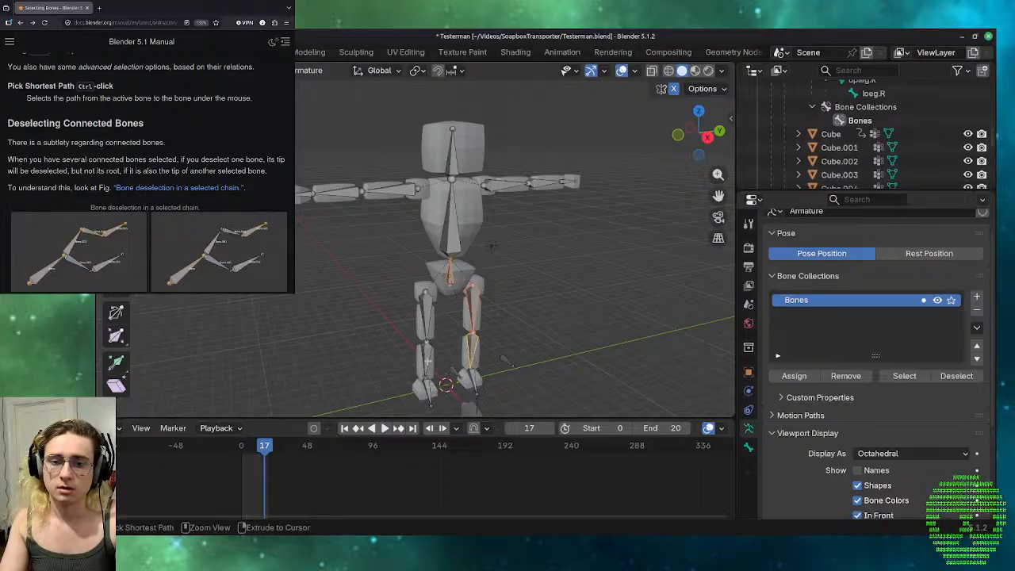
left_click(428, 363, "ctrl")
left_click(457, 337)
Examine from close up how the thigh, lower leg and foot bones join and how they relate to the pelvis.
scroll(401, 397, "down", 2)
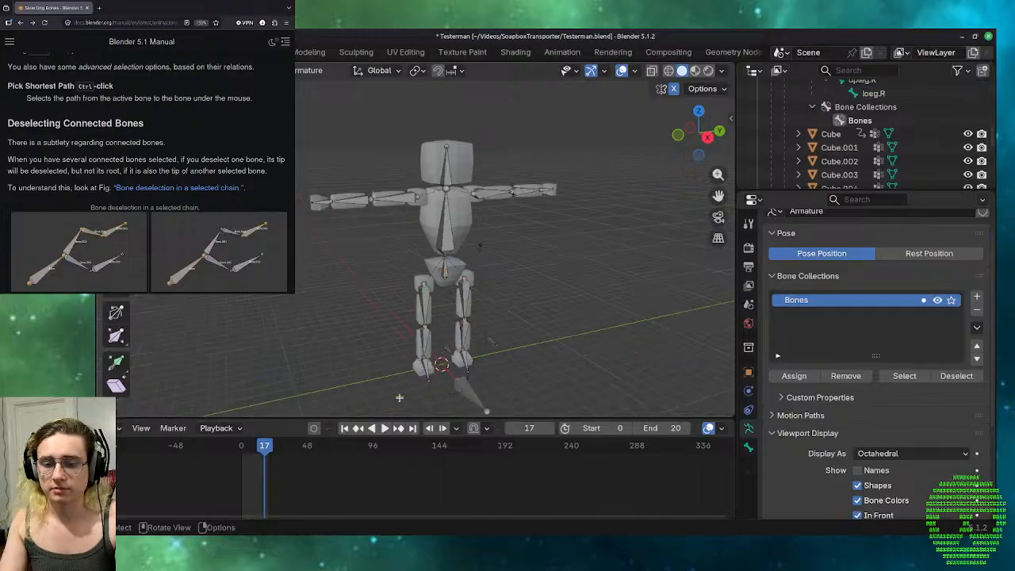
middle_click_drag(388, 399, 439, 326, "shift")
scroll(440, 326, "up", 6)
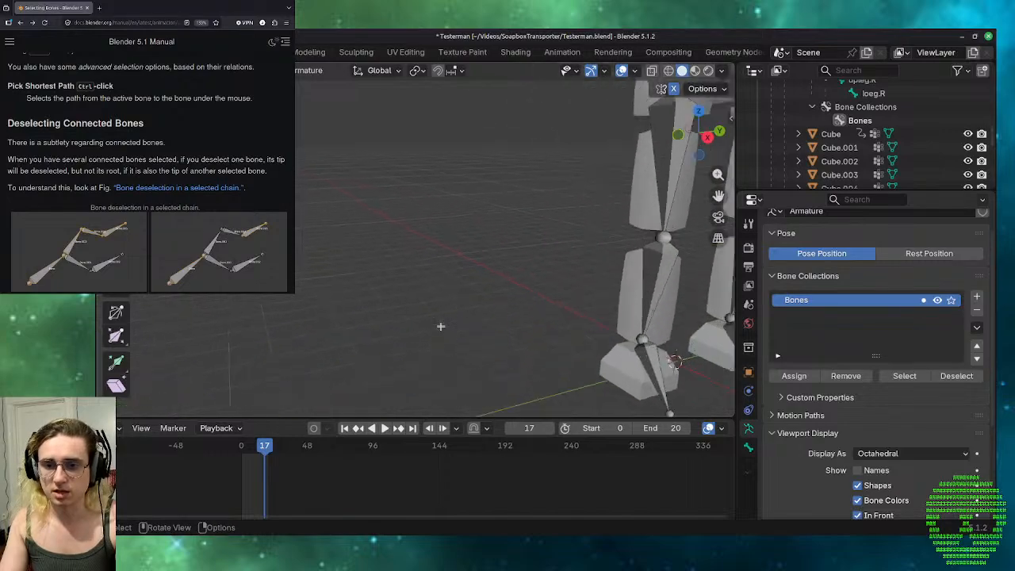
middle_click_drag(503, 301, 265, 269, "shift")
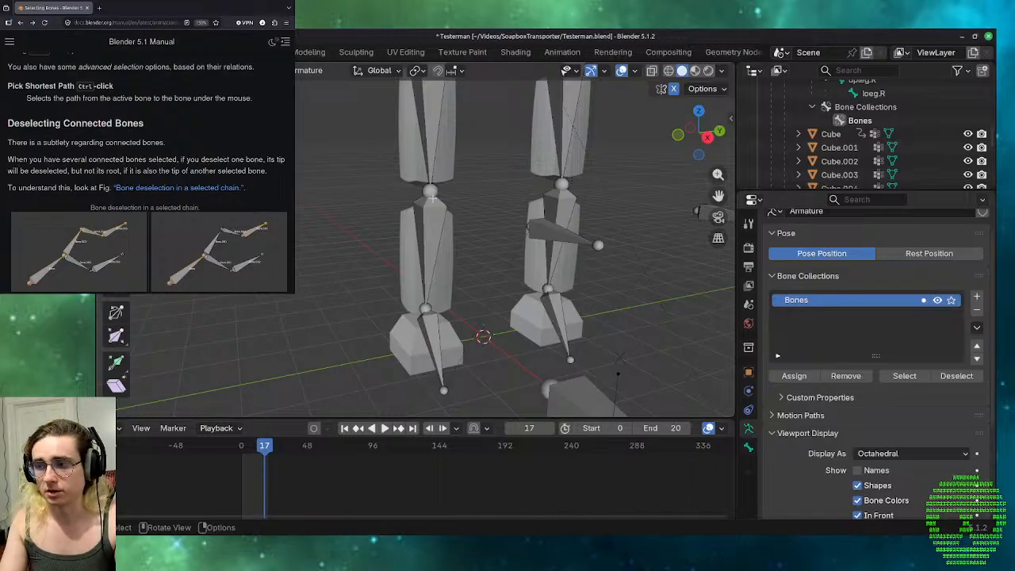
scroll(433, 198, "down", 3)
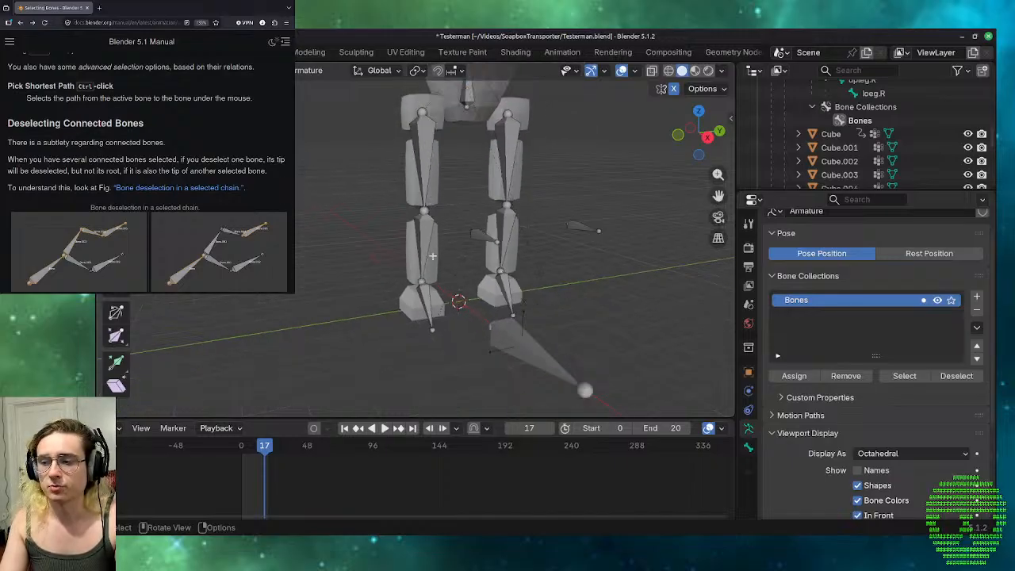
middle_click_drag(432, 255, 516, 361, "shift")
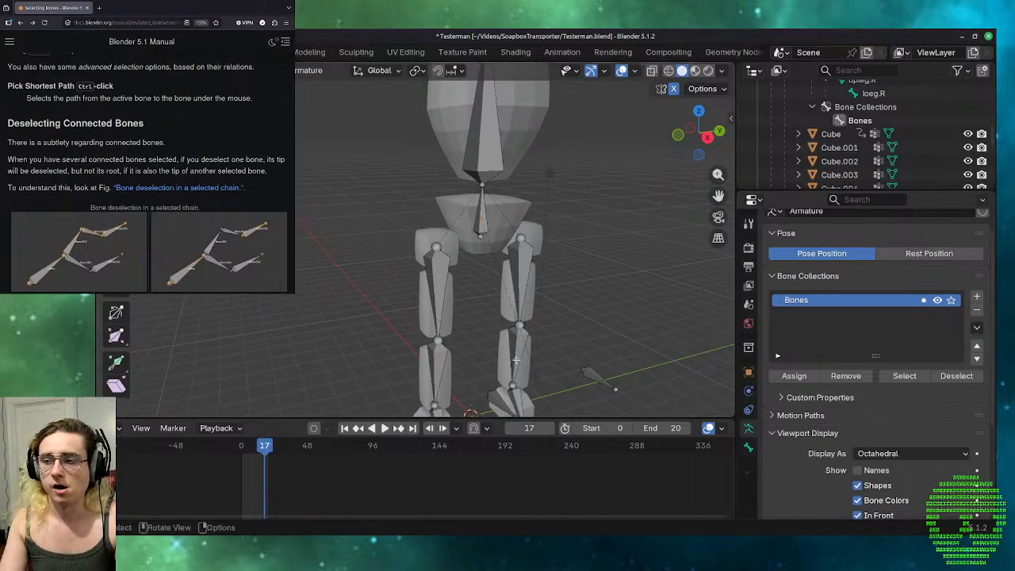
scroll(516, 361, "down", 6)
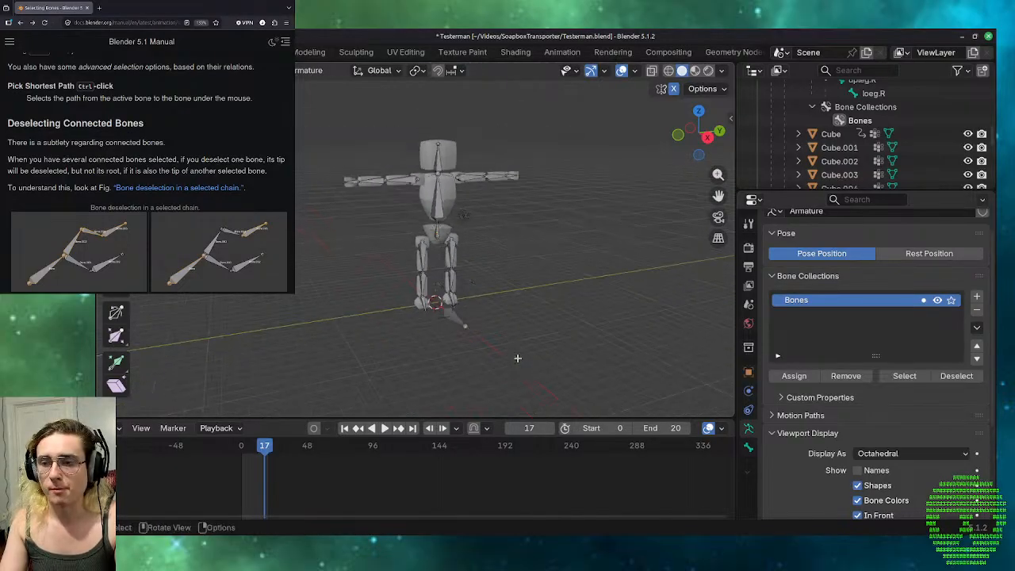
middle_click_drag(525, 230, 520, 172, "ctrl")
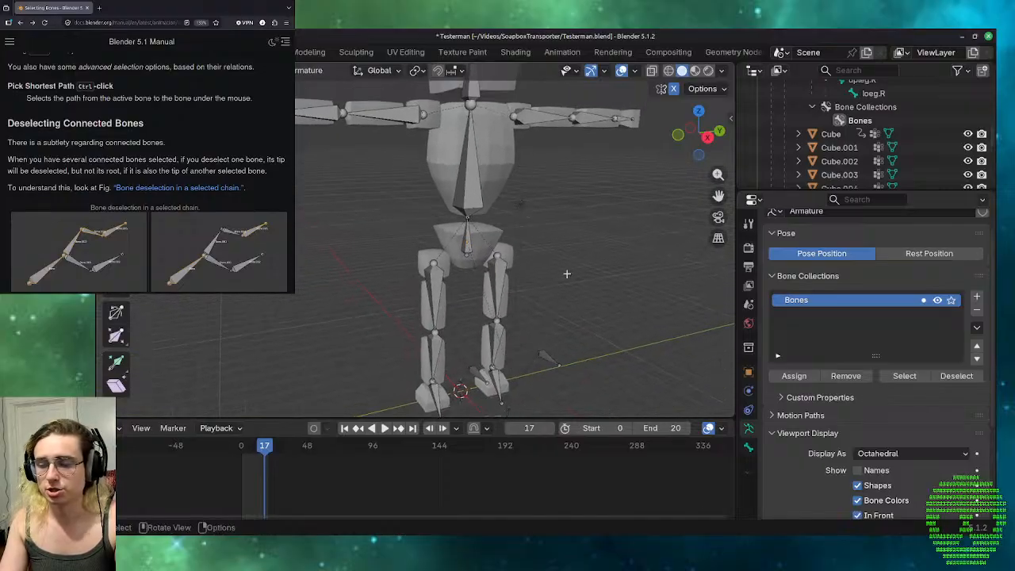
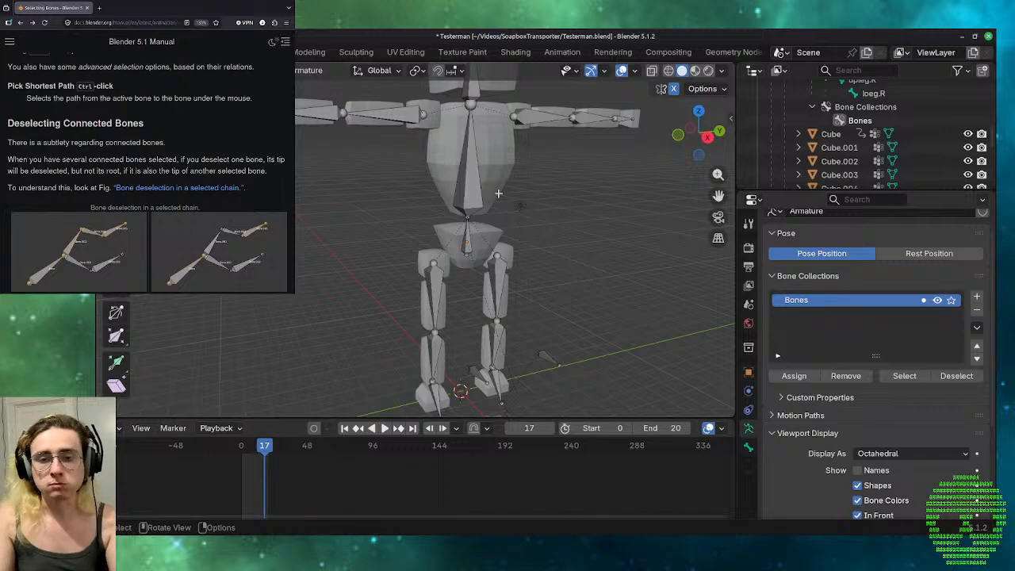
Select the pelvis bone in Edit Mode, try to scale it up, and clear the selection.
left_click(465, 232)
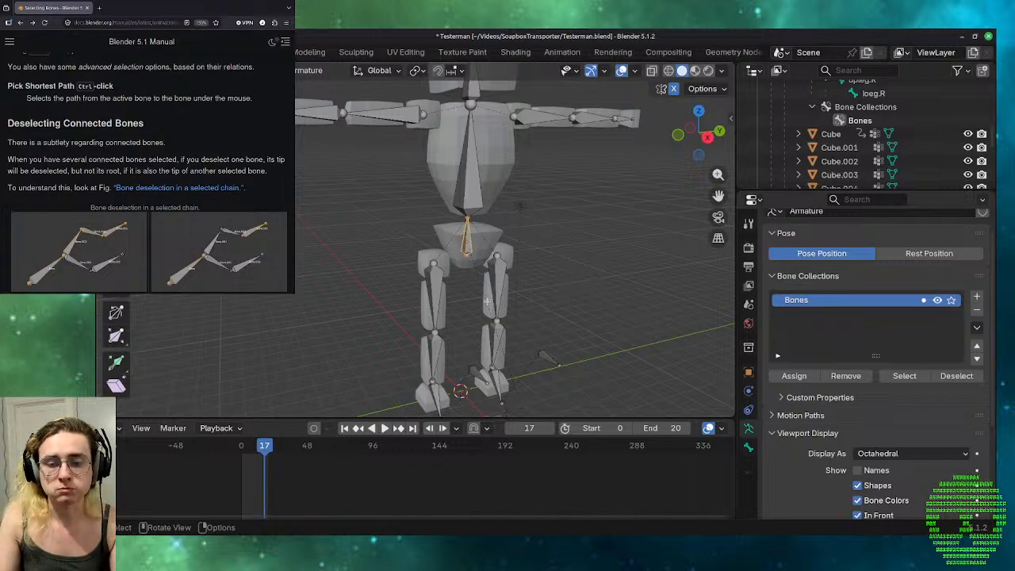
scroll(561, 198, "down", 2)
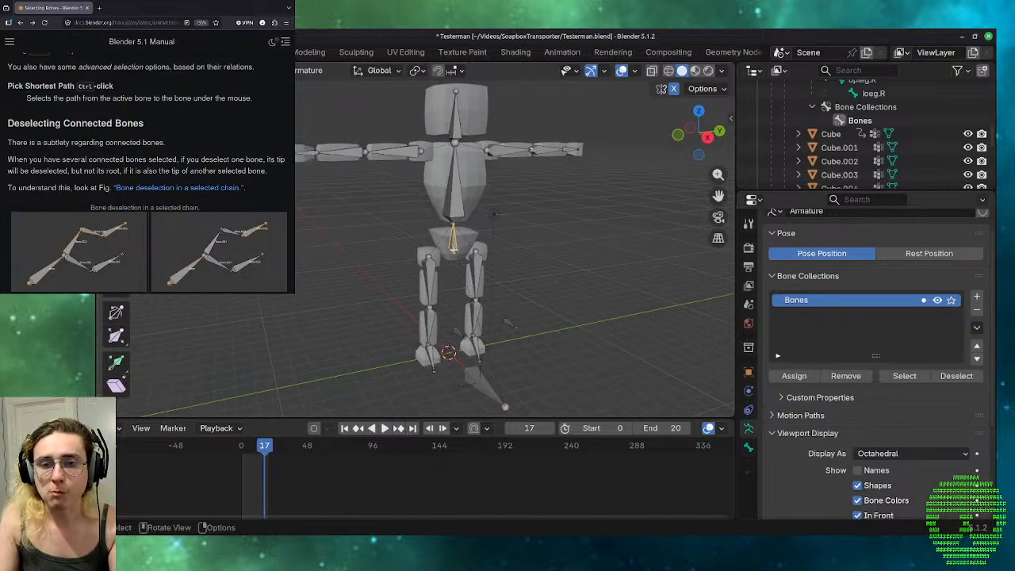
key("s")
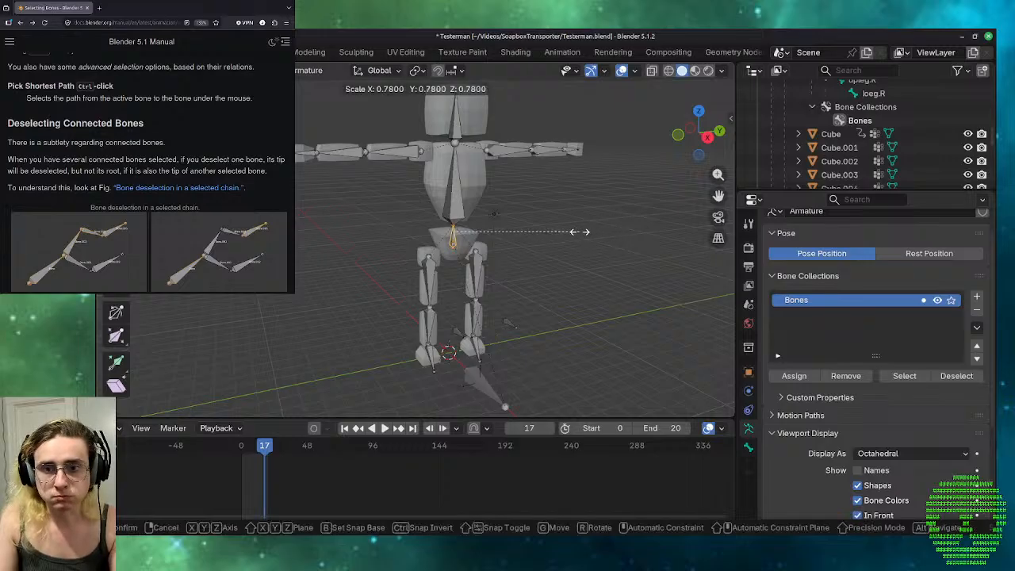
left_click(665, 225)
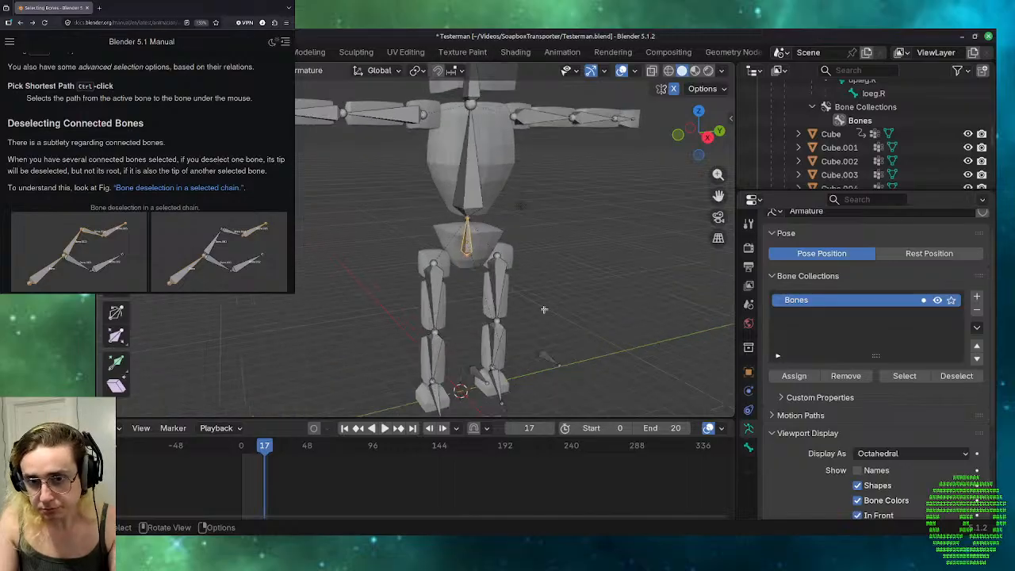
left_click(687, 214)
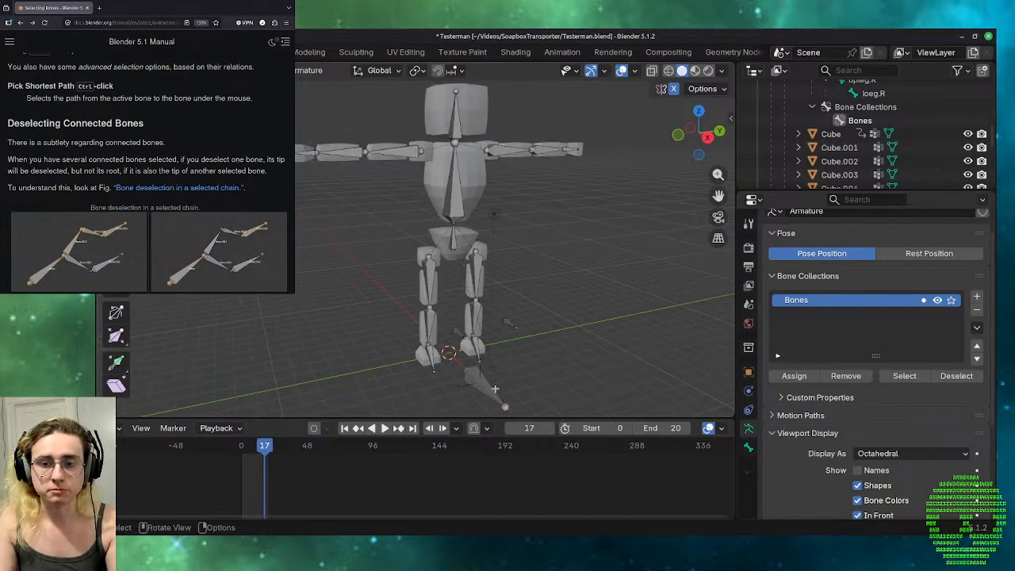
Switch to Object Mode, select the separate single-bone armature in front of the feet, and try to scale it.
middle_click_drag(545, 346, 587, 376)
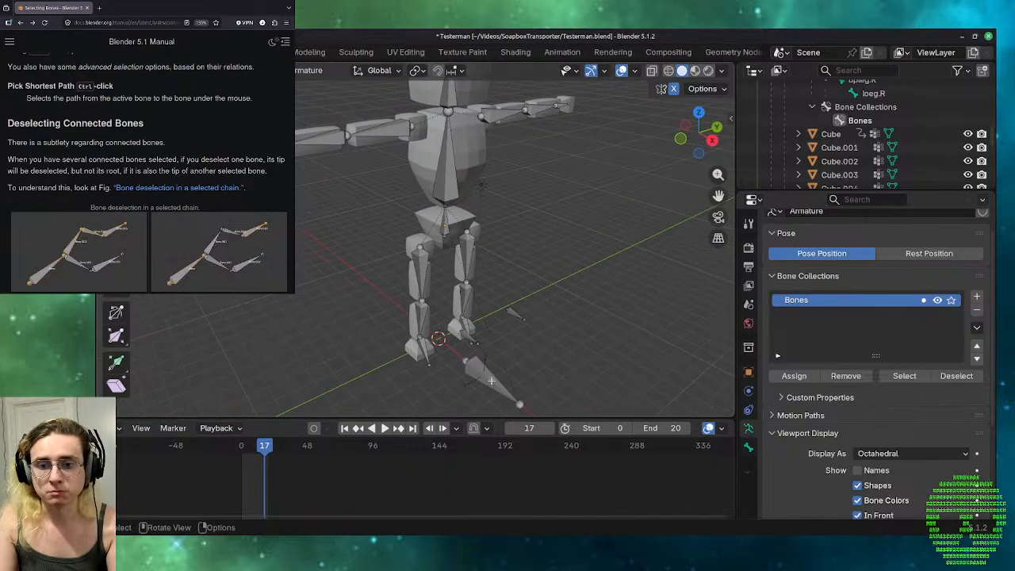
key("ctrl+Tab")
left_click(480, 369)
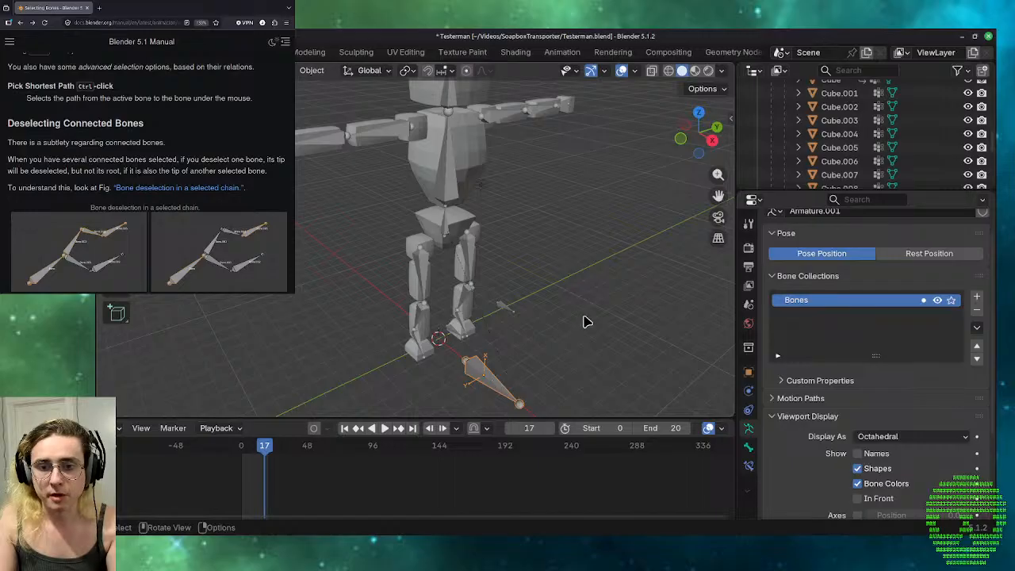
key("s")
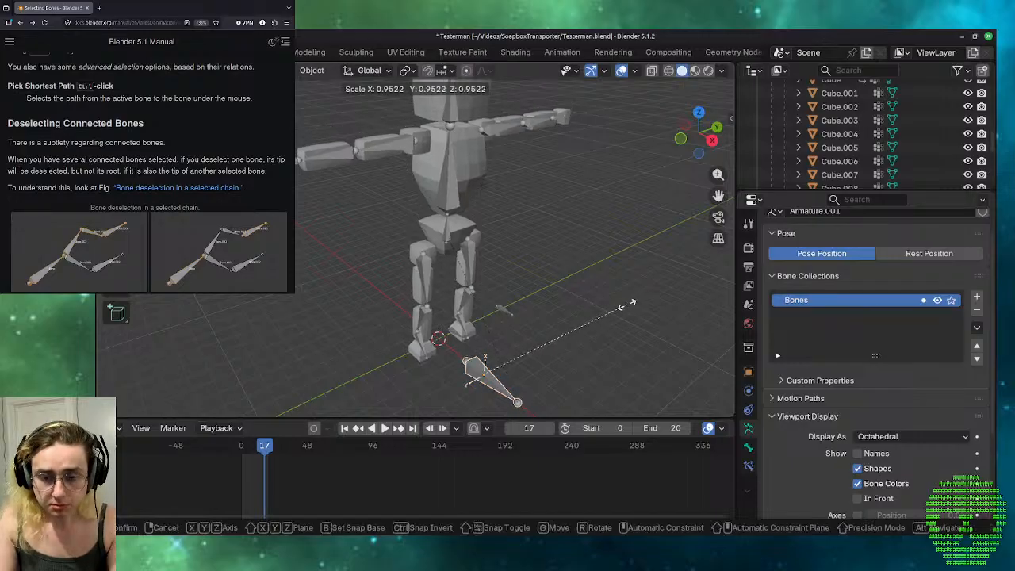
right_click(631, 311)
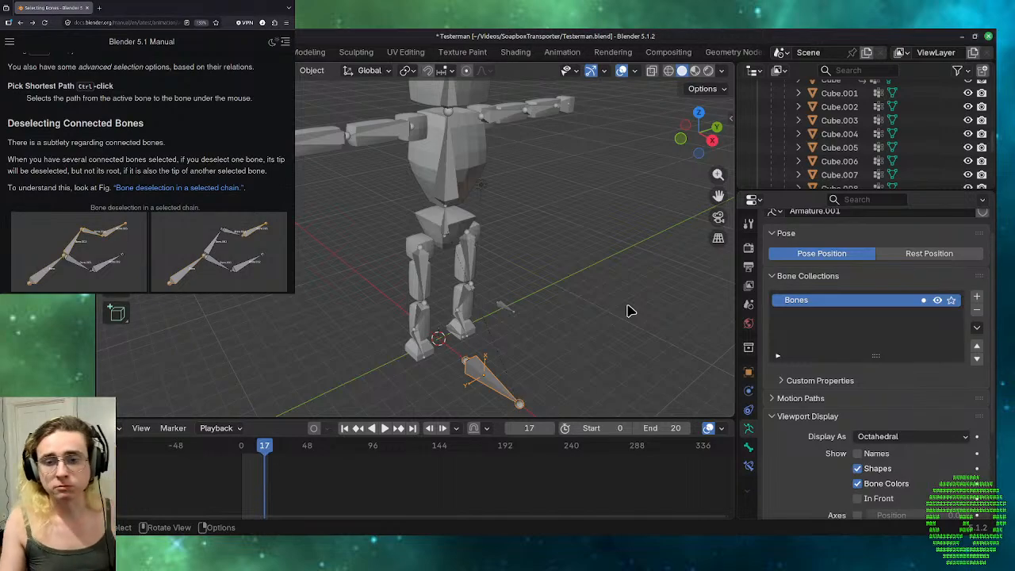
Select the character's whole armature in Object Mode and try to scale it.
left_click(442, 222)
key("s")
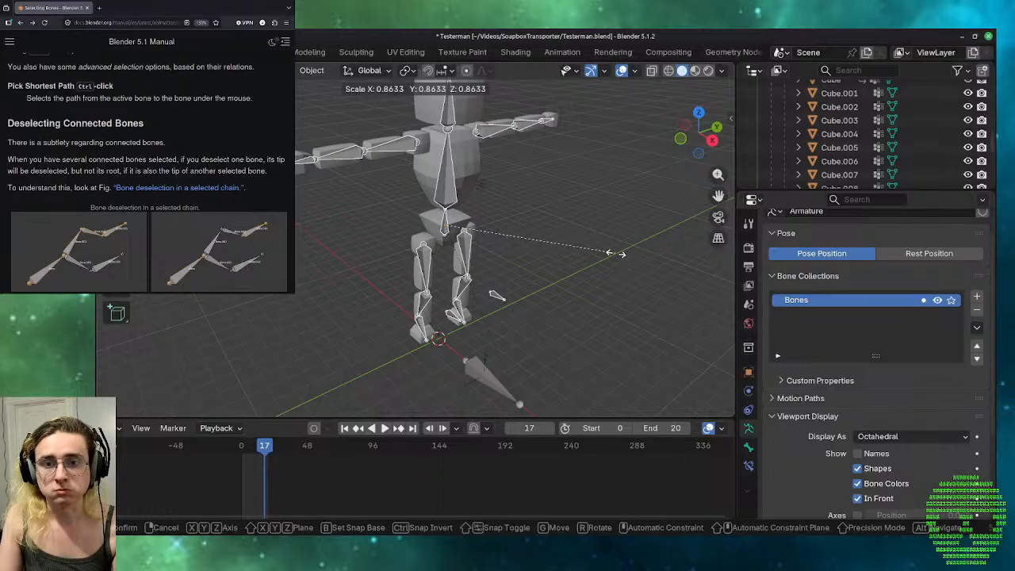
key("Escape")
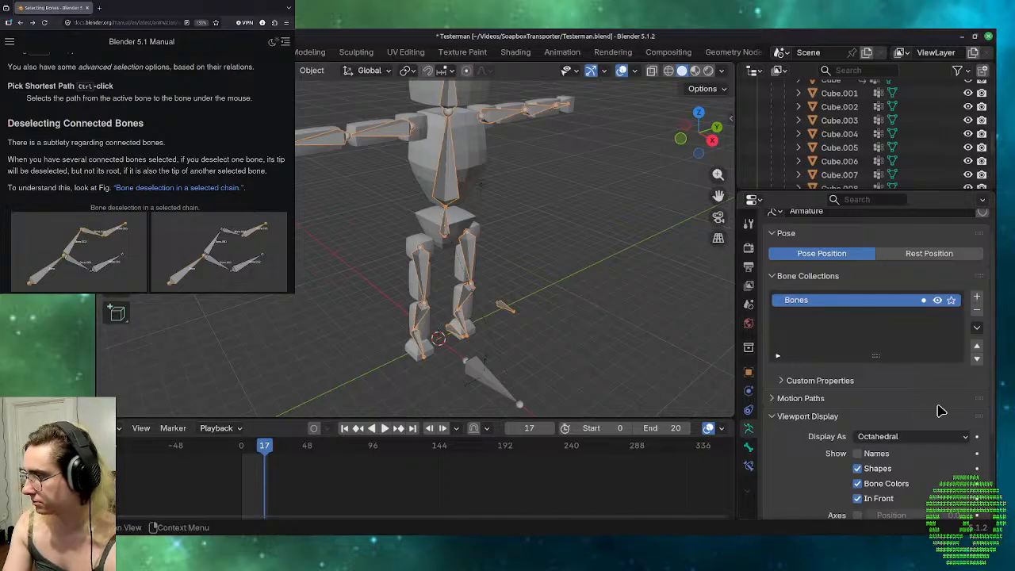
Read the manual's sections on deselecting connected bones, Select Mirror, and the More/Less selection commands.
scroll(88, 216, "down", 3)
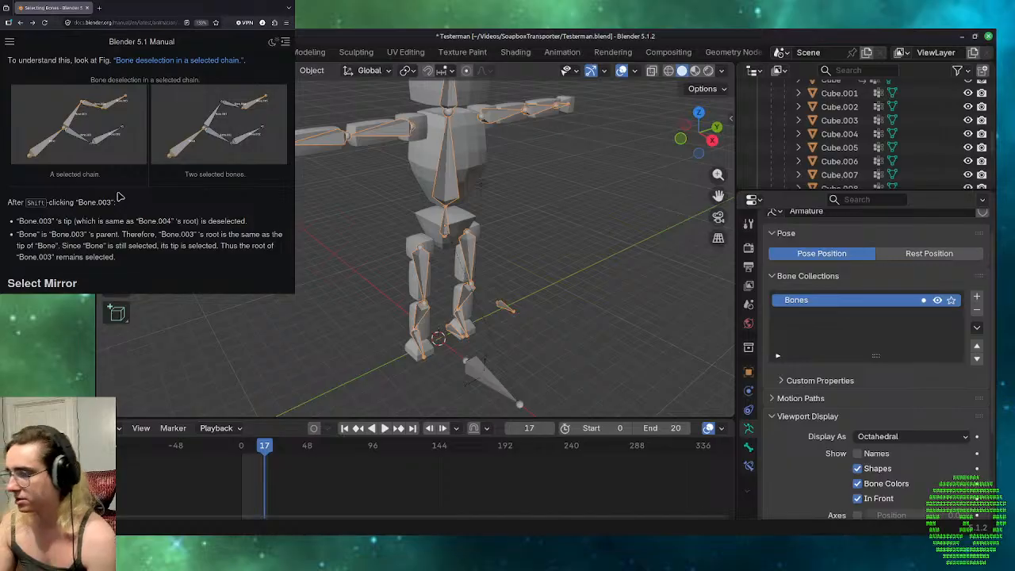
scroll(136, 179, "down", 3)
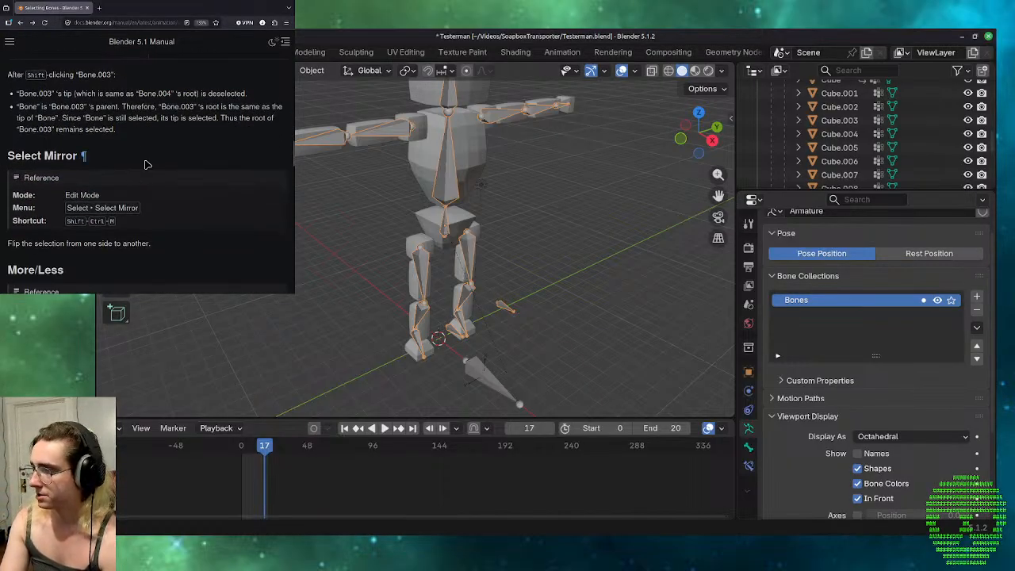
scroll(148, 164, "down", 2)
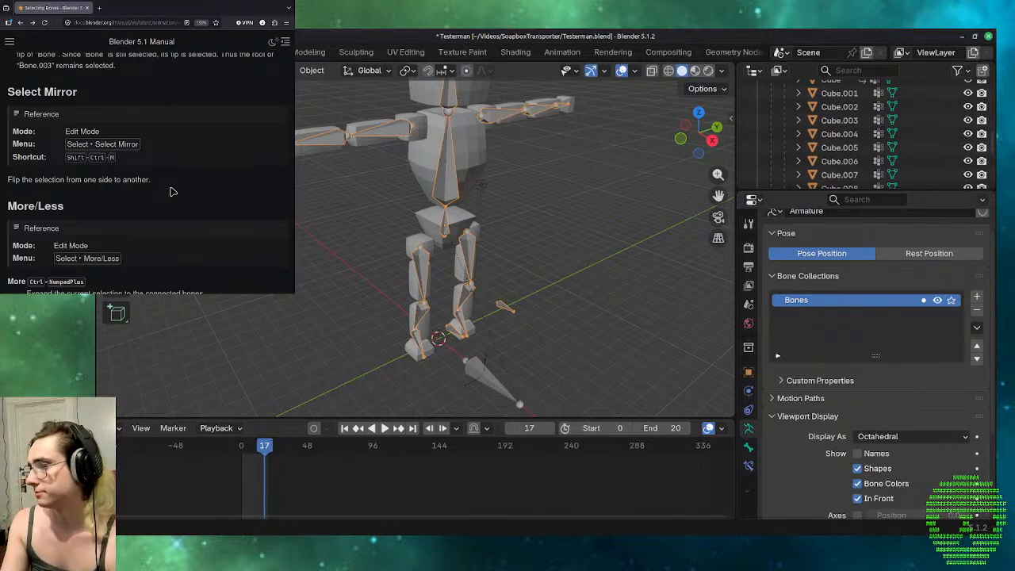
scroll(173, 191, "down", 3)
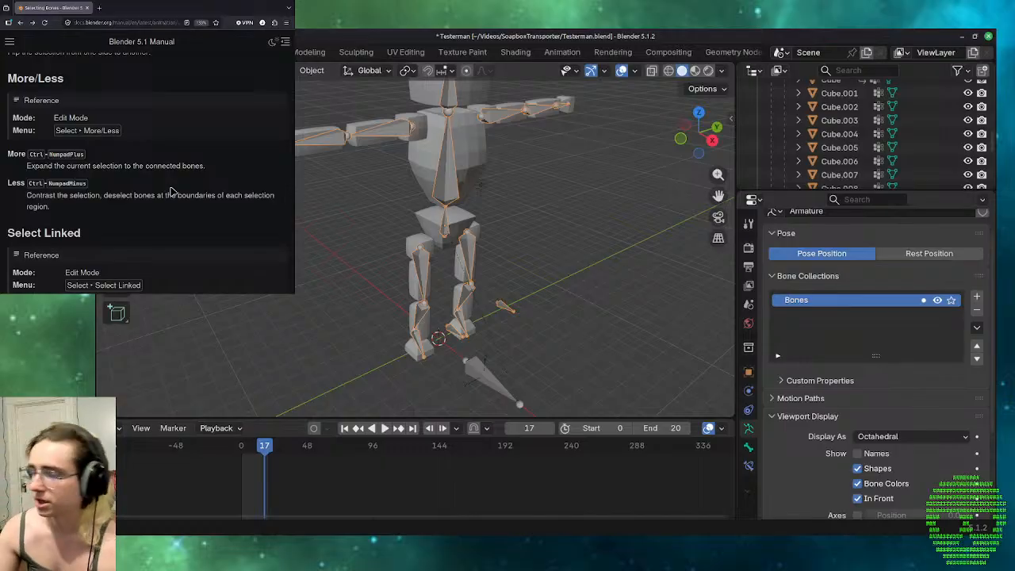
Select the character's armature, pick its pelvis bone in Pose Mode, and enter Edit Mode.
left_click(442, 236)
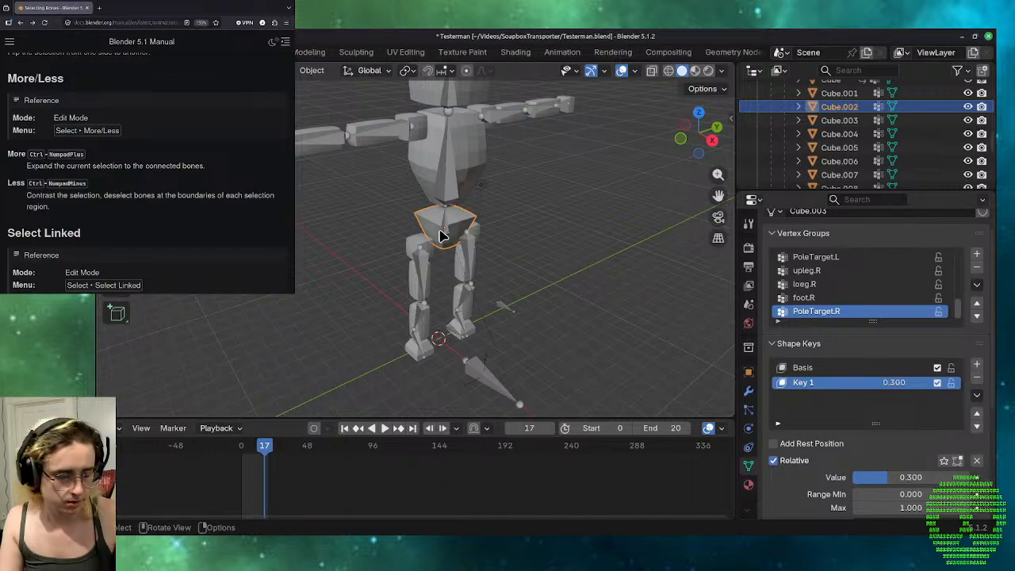
left_click(448, 230)
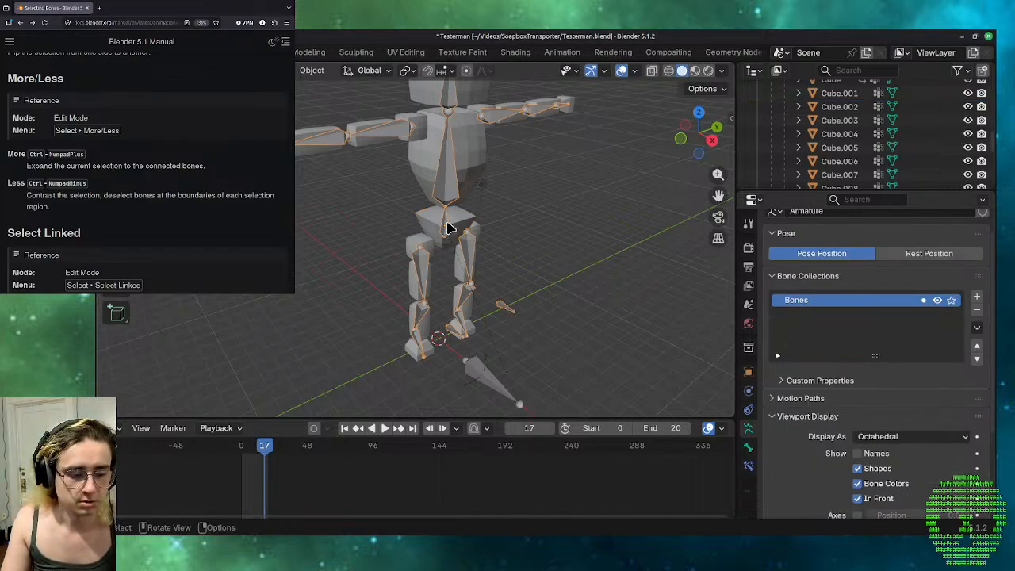
key("ctrl+Tab")
left_click(448, 229)
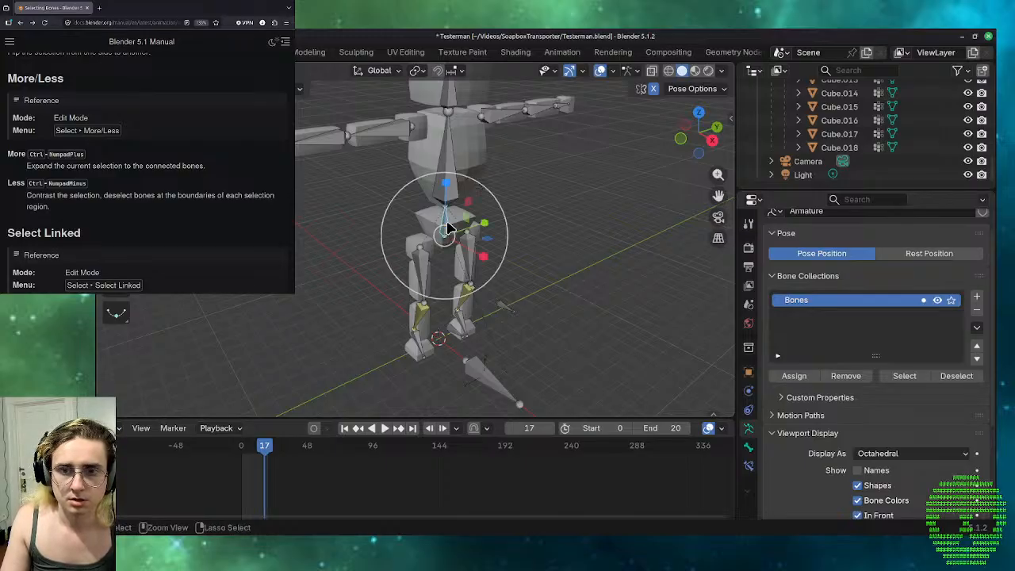
key("Tab")
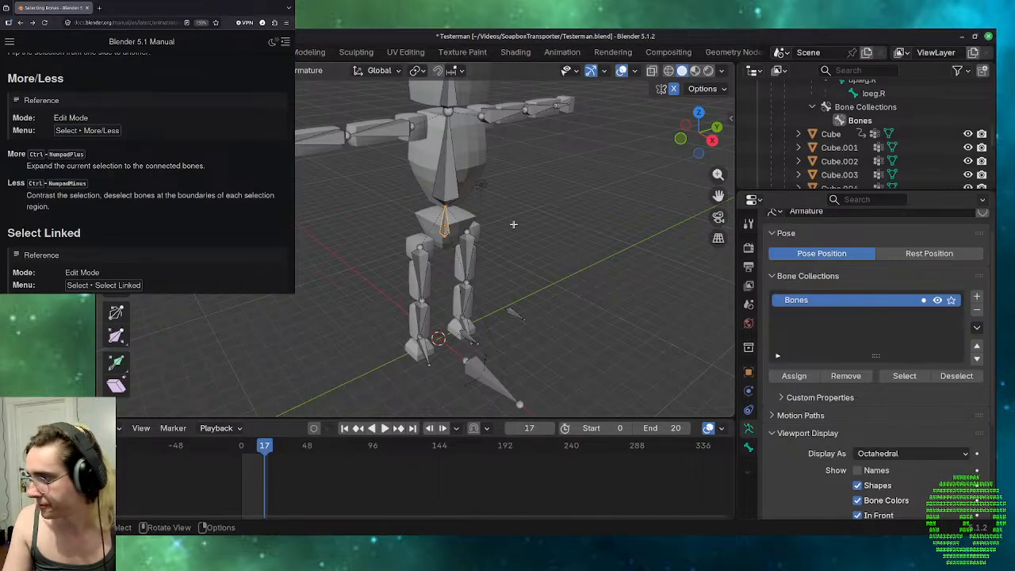
Expand the selection twice from the pelvis bone to its connected bones with Select More.
key("ctrl+KP_Add")
key("ctrl+KP_Add")
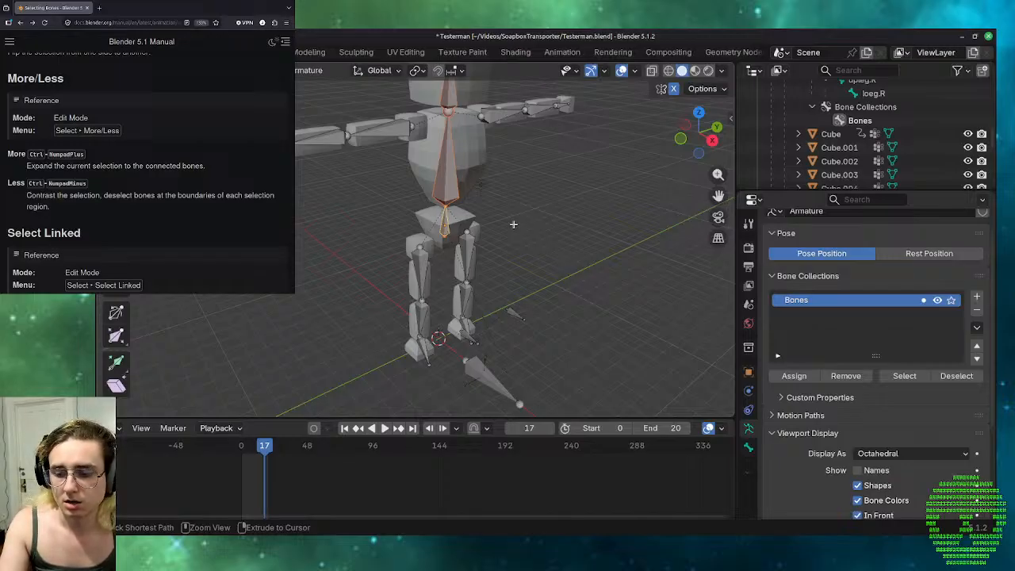
key("ctrl")
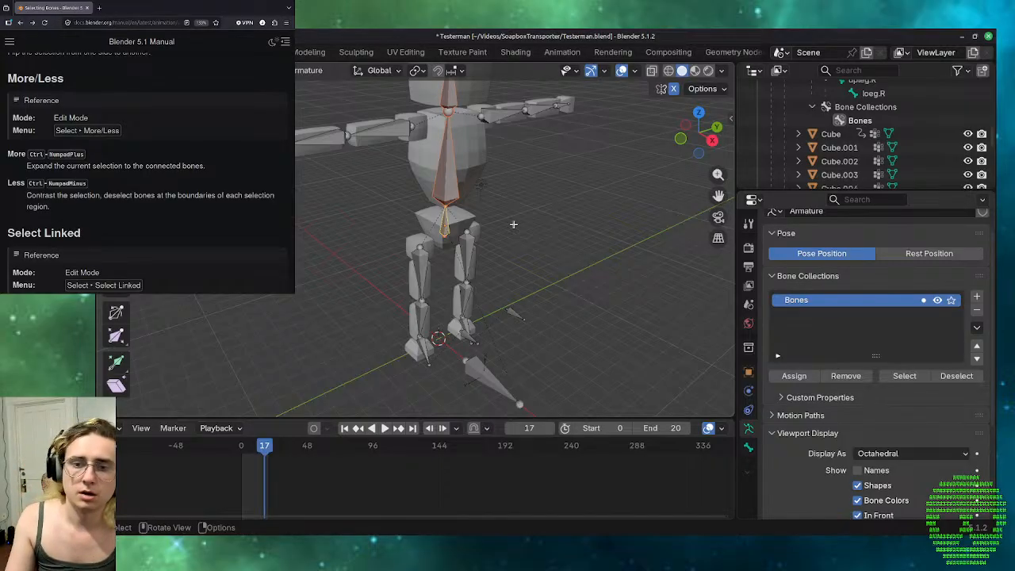
Select the upper arm bone on the +Y side and test Select More and Less, expanding the selection to the hand bone.
middle_click_drag(513, 224, 495, 151)
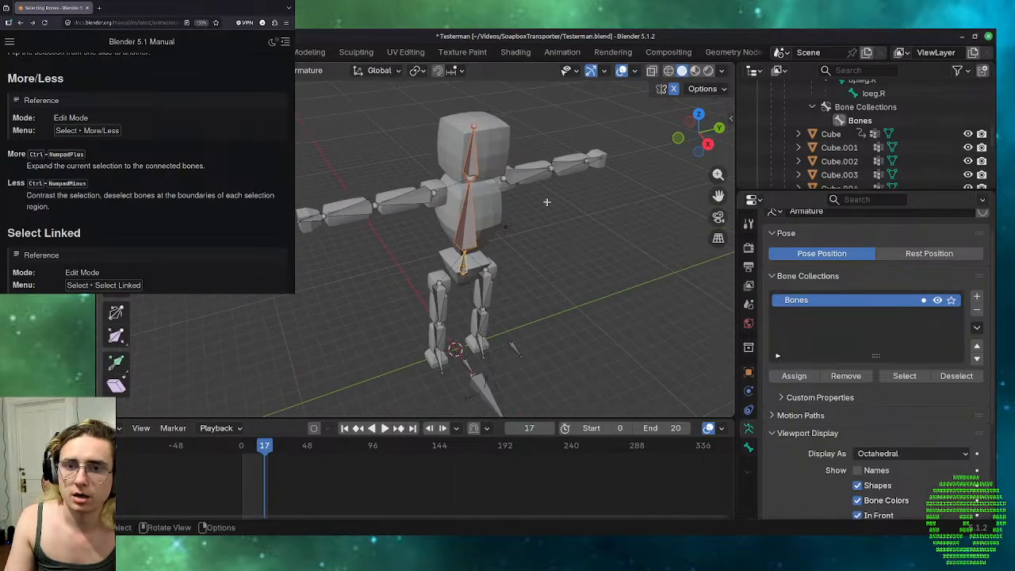
left_click(516, 170)
key("ctrl+KP_Add")
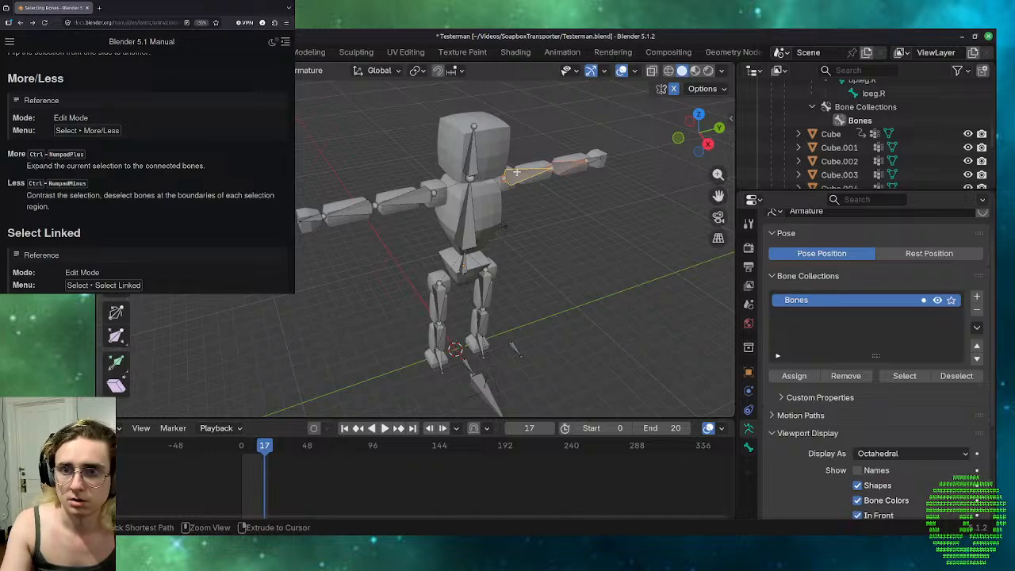
key("ctrl+KP_Subtract")
key("ctrl+KP_Add")
key("ctrl+KP_Add")
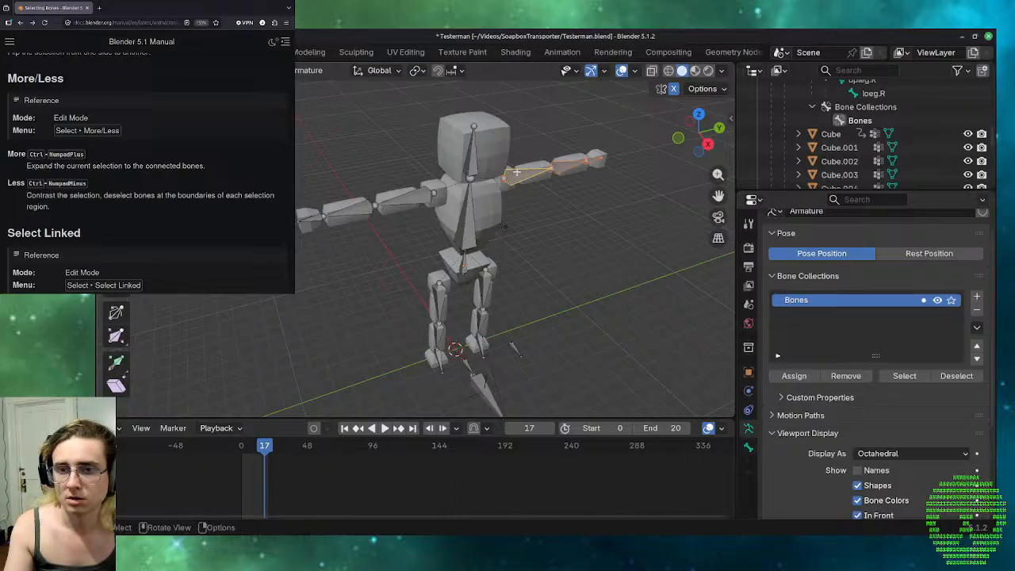
Reselect only the +Y side upper arm bone, alternate between Select More and Less, and clear the selection.
left_click(517, 172)
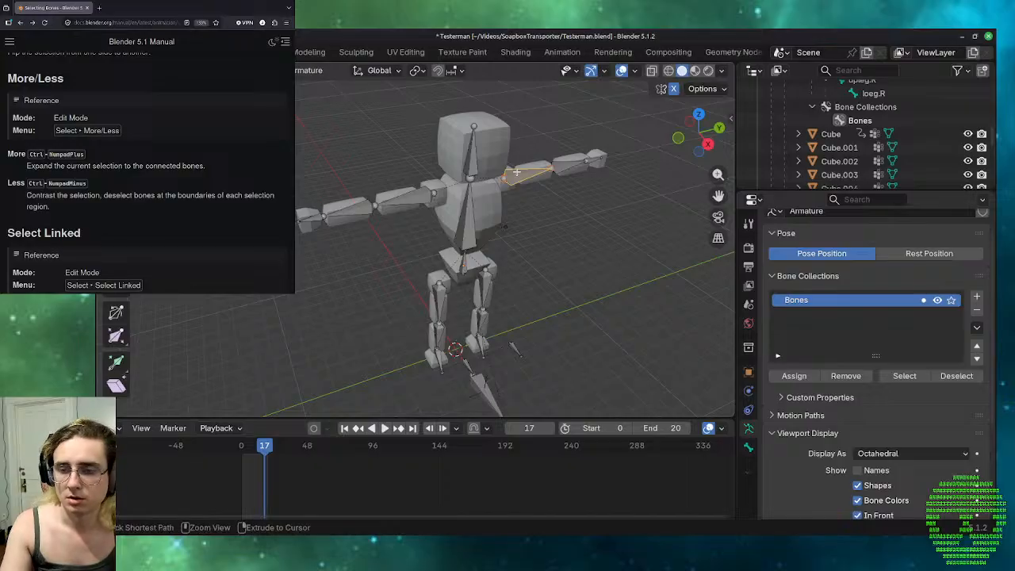
key("ctrl+KP_Add")
key("ctrl+KP_Subtract")
key("ctrl+KP_Add")
key("ctrl+KP_Subtract")
key("ctrl+KP_Add")
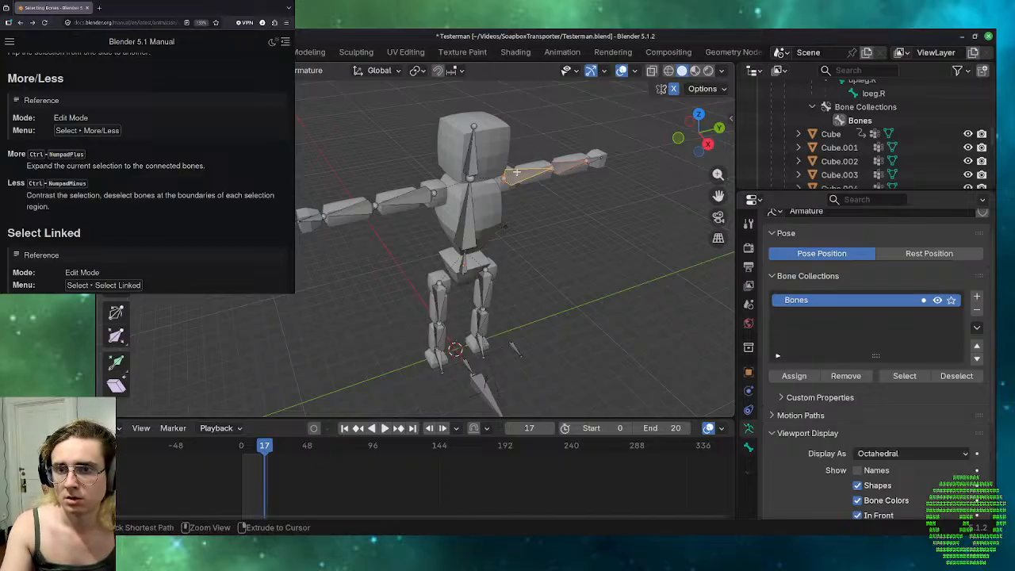
key("ctrl+KP_Subtract")
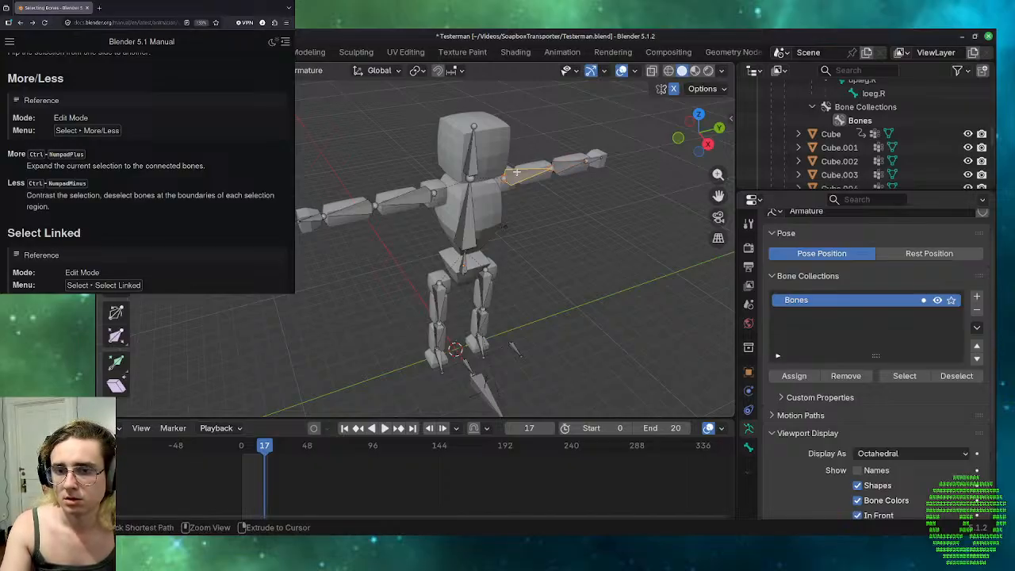
left_click(565, 254)
Leave the character armature's Edit Mode, select the separate single-bone armature in front of the feet, and enter Edit Mode on it.
scroll(565, 253, "down", 1)
scroll(565, 254, "down", 4)
scroll(565, 254, "up", 4)
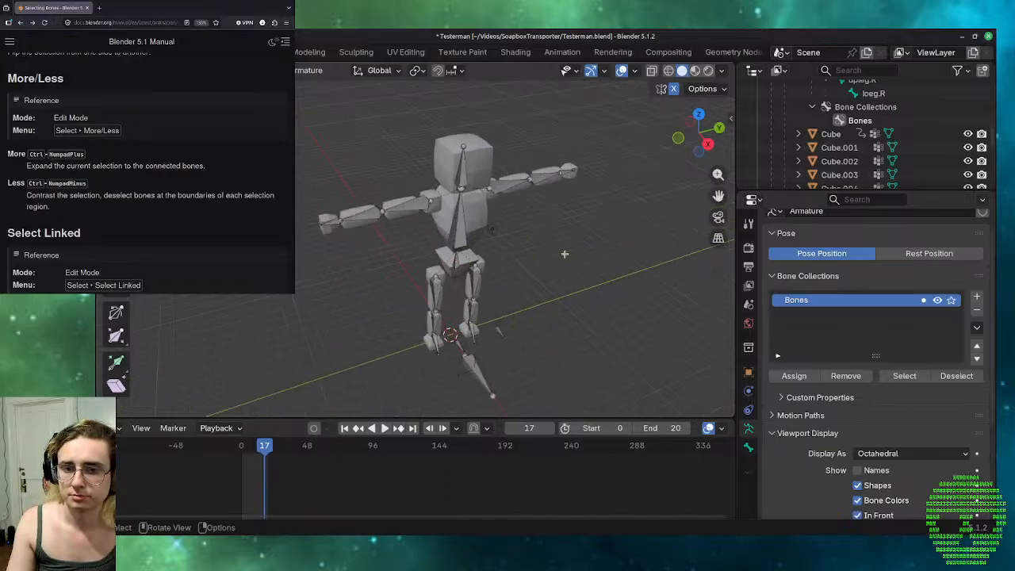
middle_click_drag(608, 377, 406, 279)
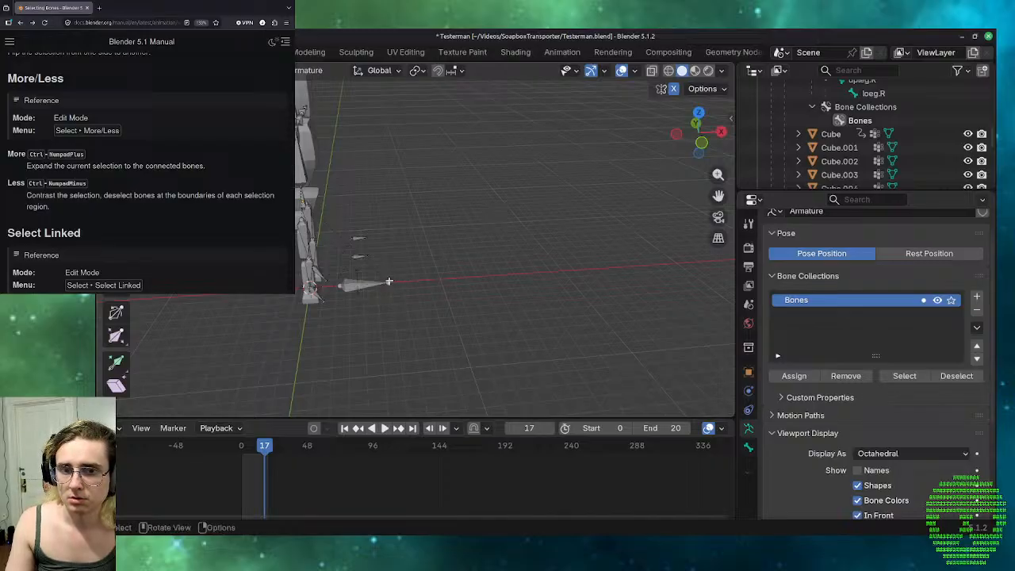
scroll(387, 281, "up", 4)
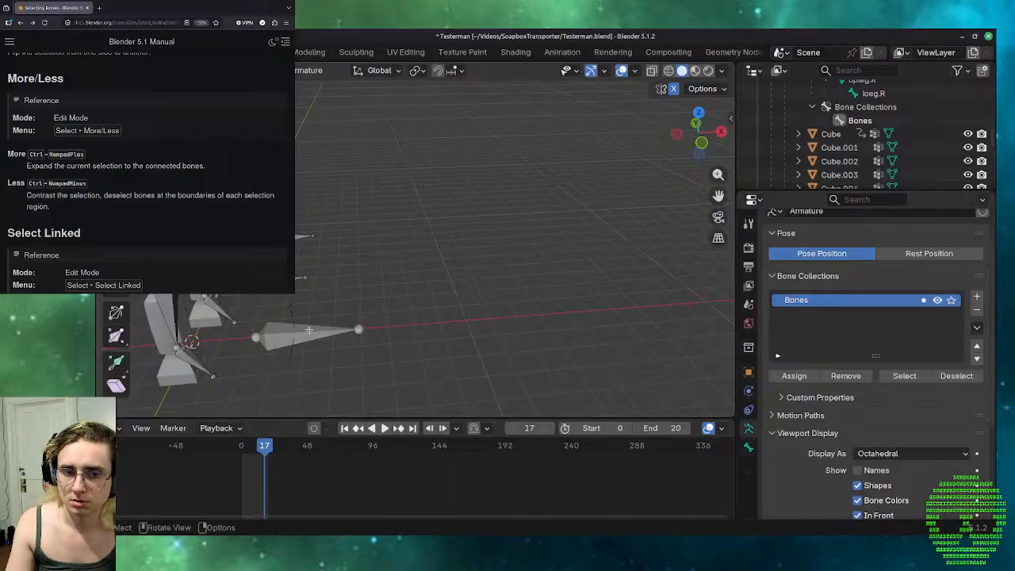
scroll(343, 290, "down", 3)
key("ctrl+Tab")
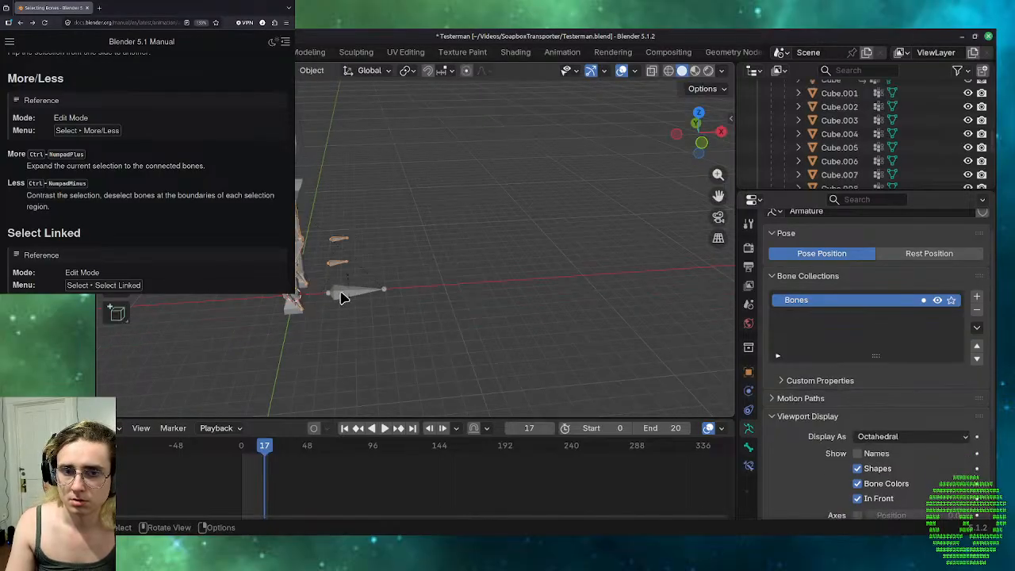
key("Tab")
key("Tab")
left_click(347, 292)
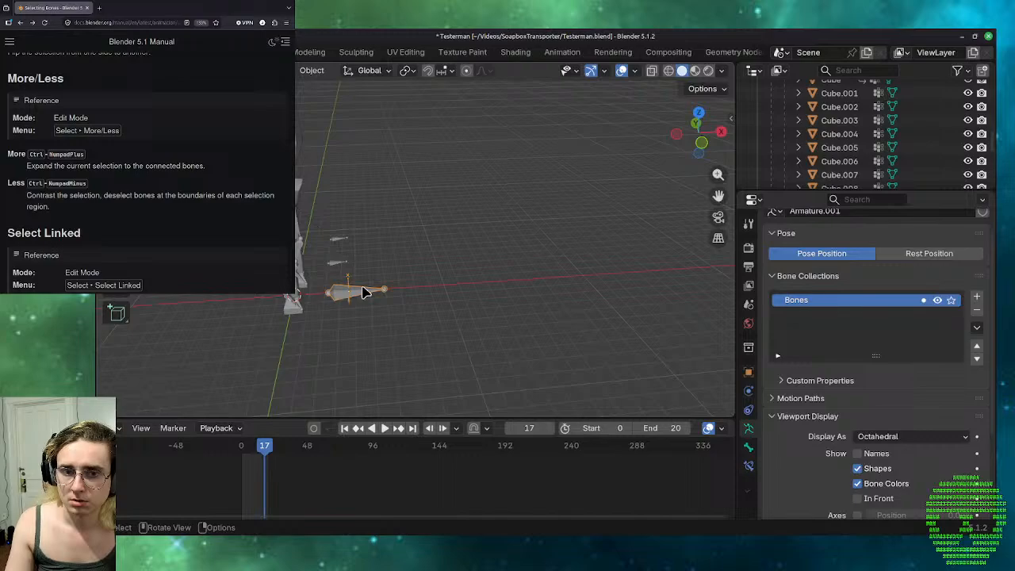
key("Tab")
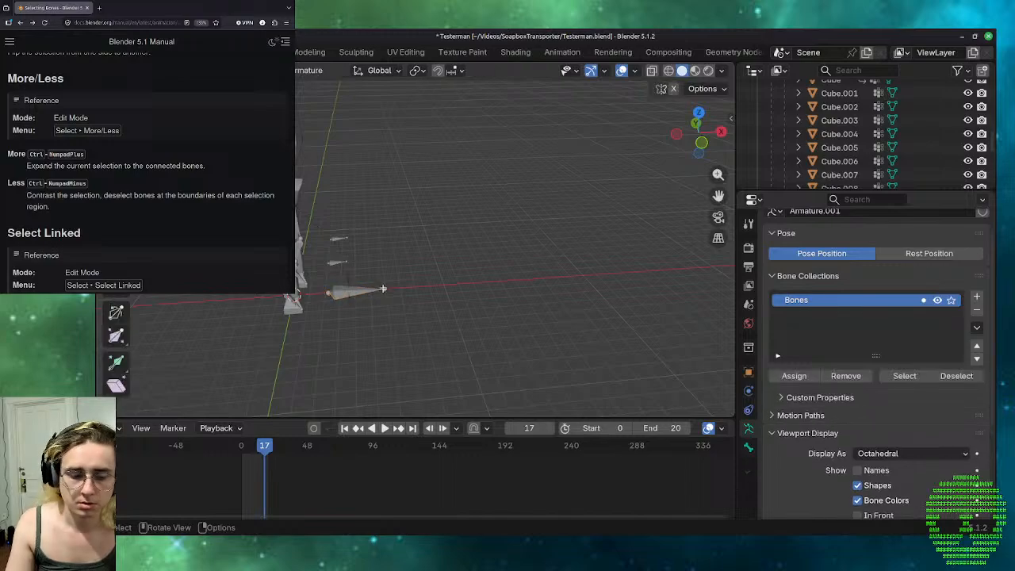
Extrude three connected bones one after another from the single bone's tip, heading roughly along the X axis.
key("g")
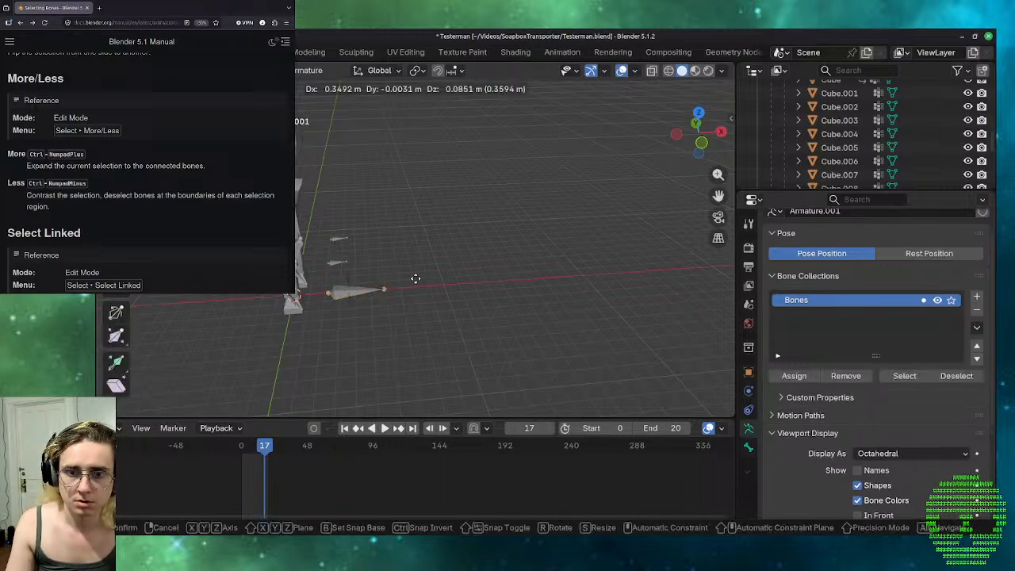
left_click(438, 277)
key("e")
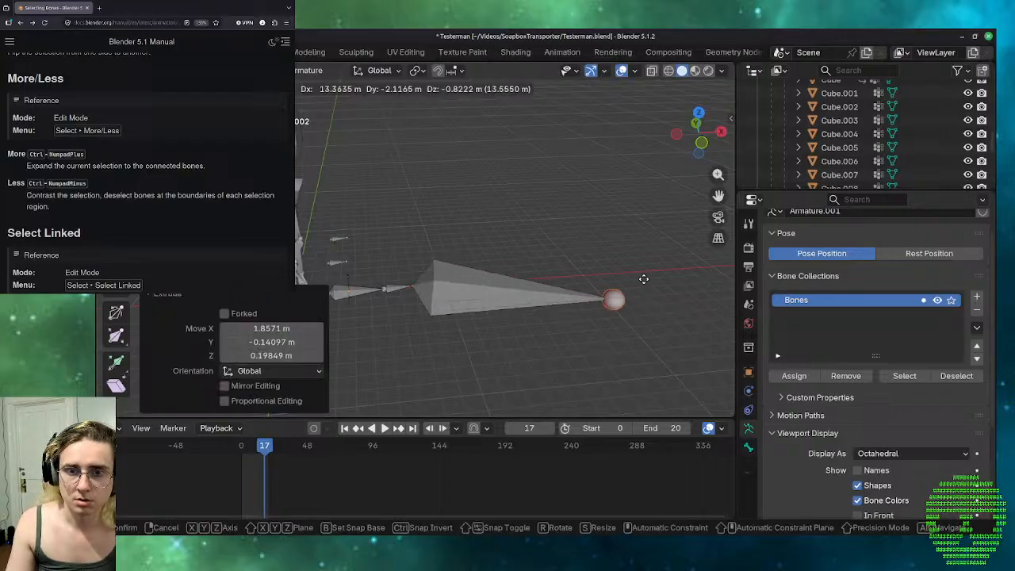
left_click(561, 254)
key("e")
left_click(627, 252)
Extrude three more connected bones from the chain's tip in a zigzag: one down, one back up, and one outward along X.
key("e")
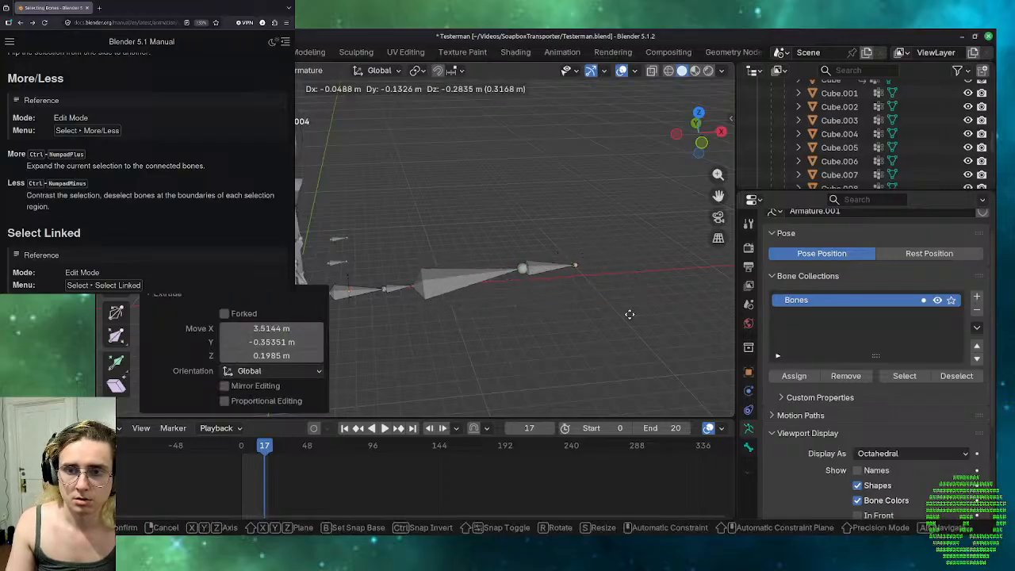
left_click(636, 374)
key("e")
left_click(671, 233)
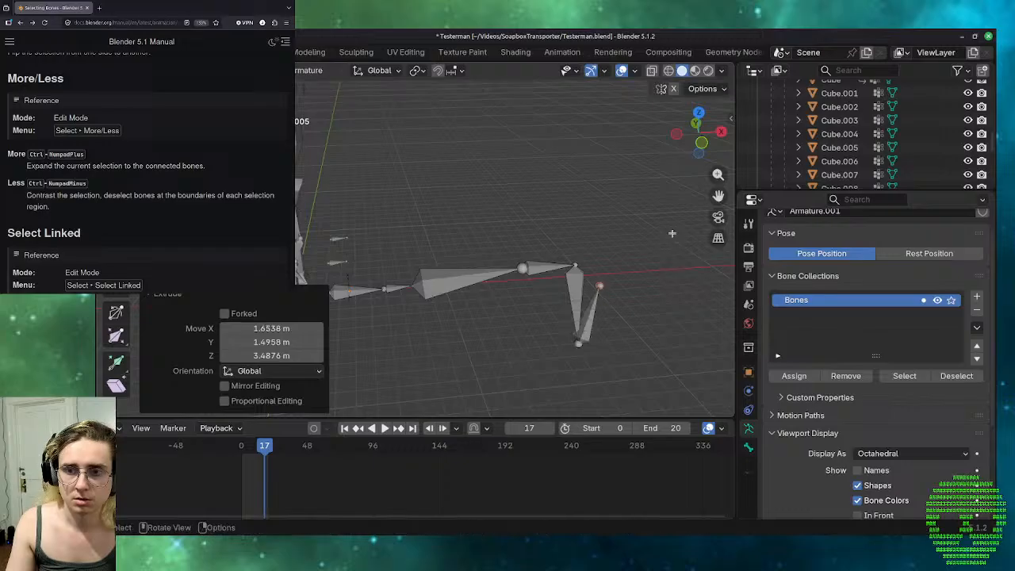
key("e")
left_click(672, 280)
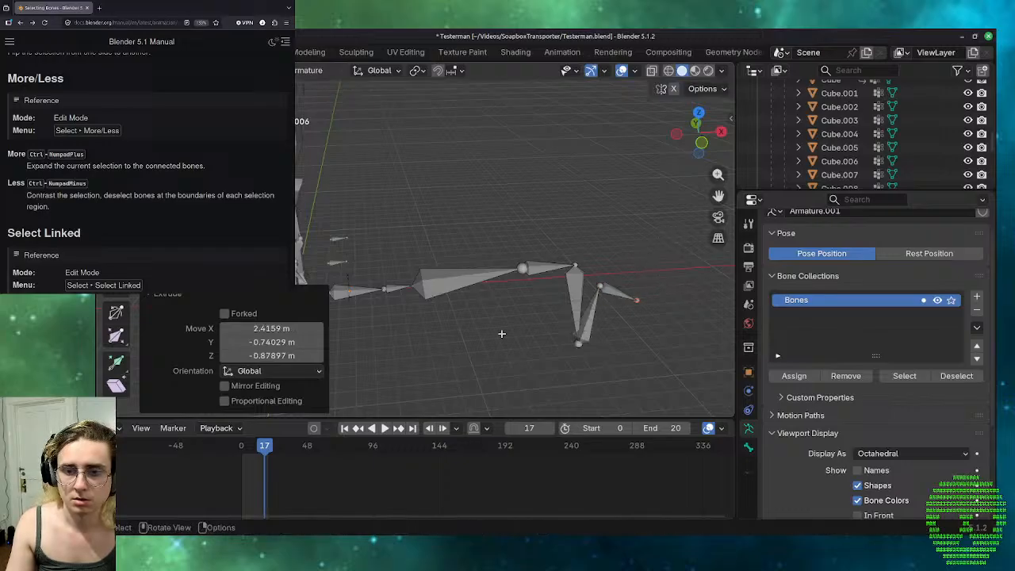
Select the chain's first bone, expand the selection along the chain with Select More, and contract it to that bone with Select Less.
left_click(397, 330)
left_click(371, 287)
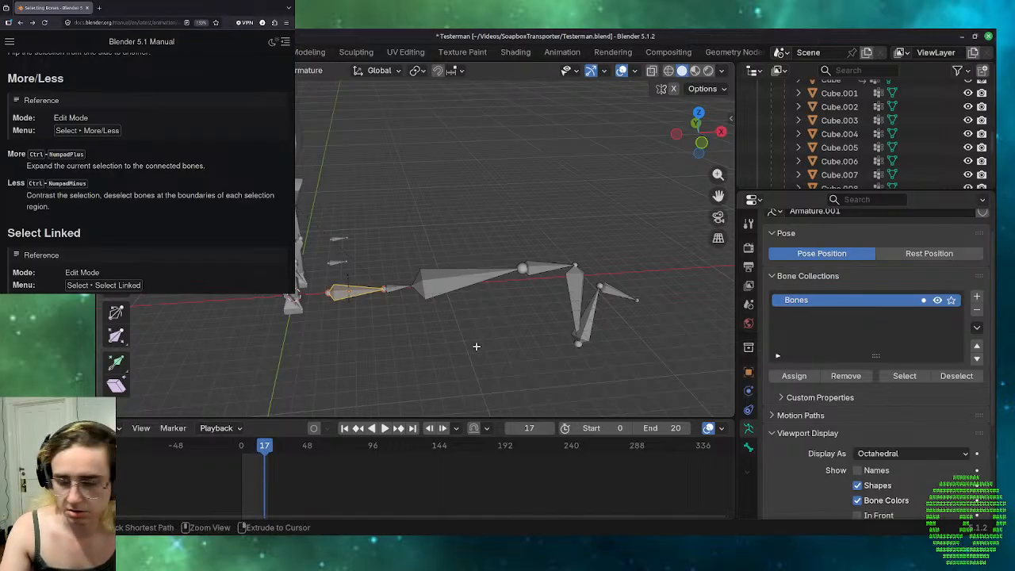
key("ctrl+KP_Add")
key("ctrl+KP_Add")
key("ctrl+KP_Add")
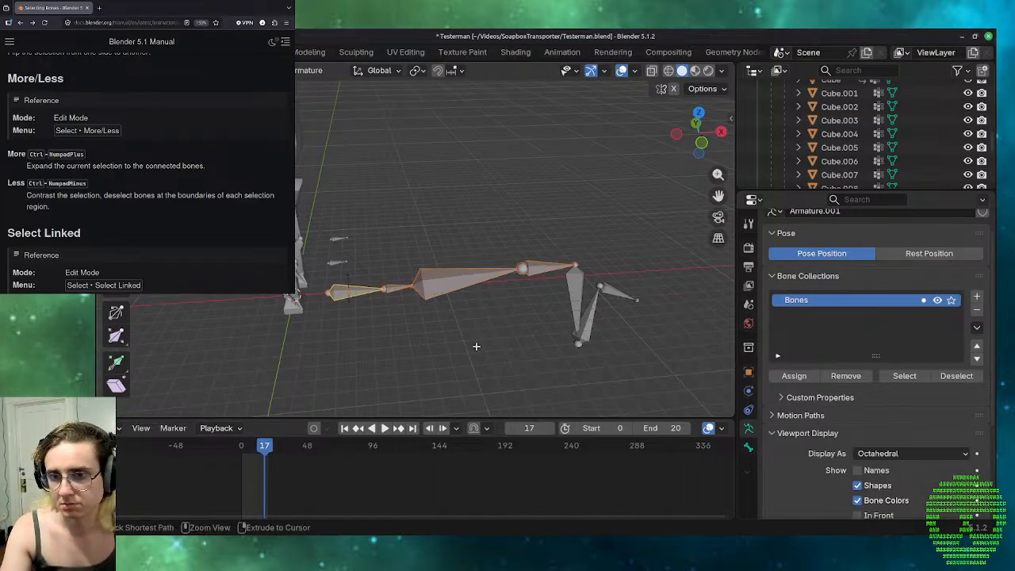
key("ctrl+KP_Add")
key("ctrl+KP_Subtract")
key("ctrl+KP_Subtract")
key("ctrl+KP_Subtract")
key("ctrl+KP_Subtract")
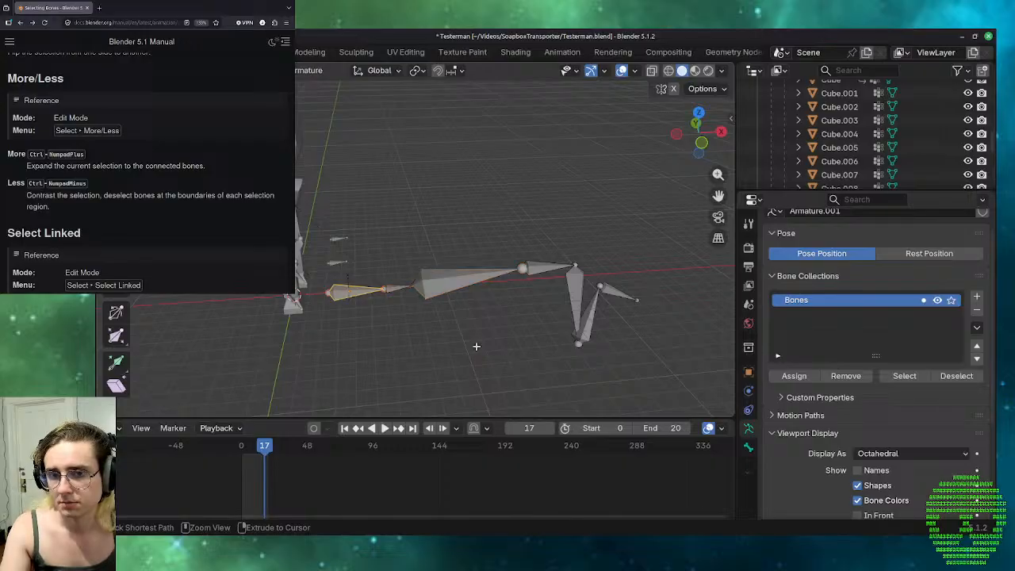
Expand the selection from the first bone to the sixth with repeated Select More, and shrink it again with Select Less.
key("ctrl+KP_Add")
key("ctrl+KP_Add")
key("ctrl+KP_Add")
key("ctrl+KP_Add")
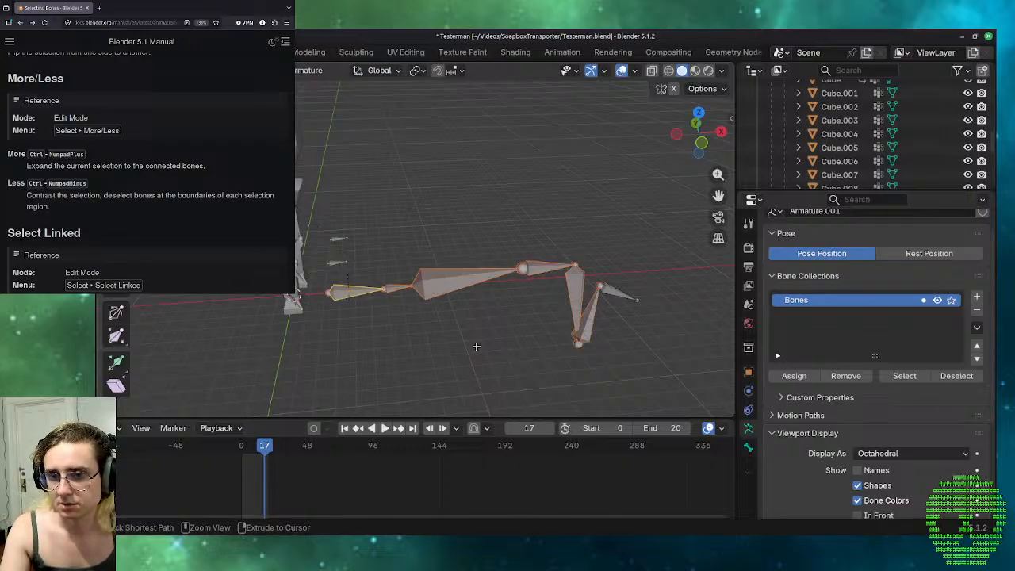
key("ctrl+KP_Subtract")
key("ctrl+KP_Subtract")
key("ctrl+KP_Subtract")
Expand the selection from the first bone to the whole seven-bone chain with repeated Select More.
key("ctrl+KP_Add")
key("ctrl+KP_Add")
key("ctrl+KP_Add")
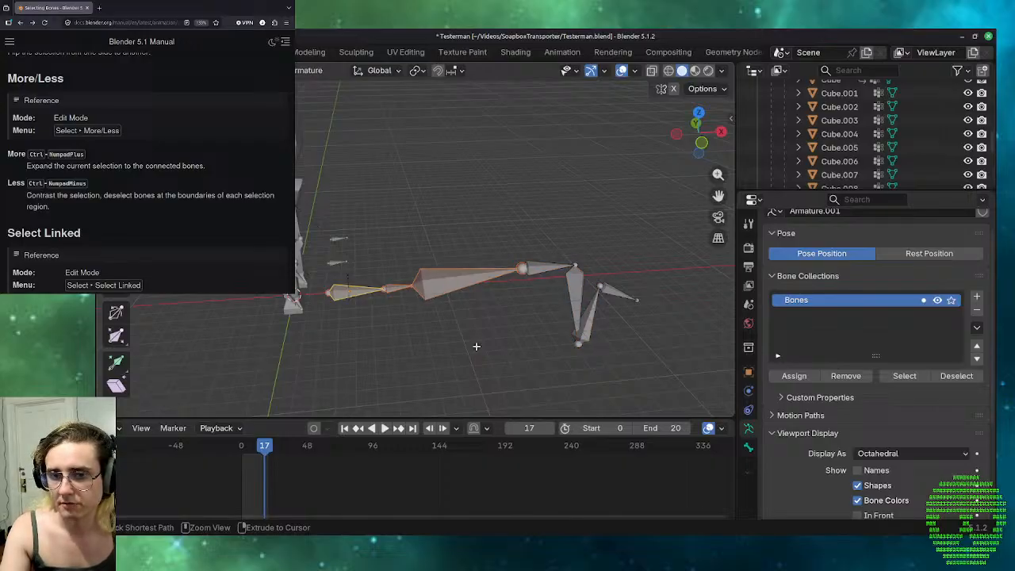
key("ctrl+KP_Add")
key("ctrl+KP_Add")
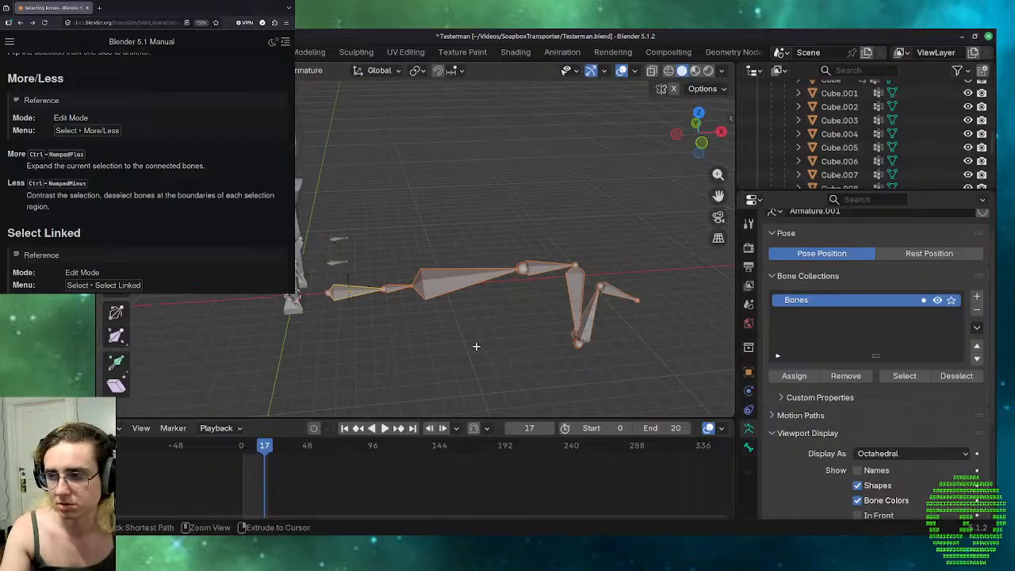
Select only the chain's second bone and expand the selection in both directions to the whole chain with Select More.
left_click(521, 267)
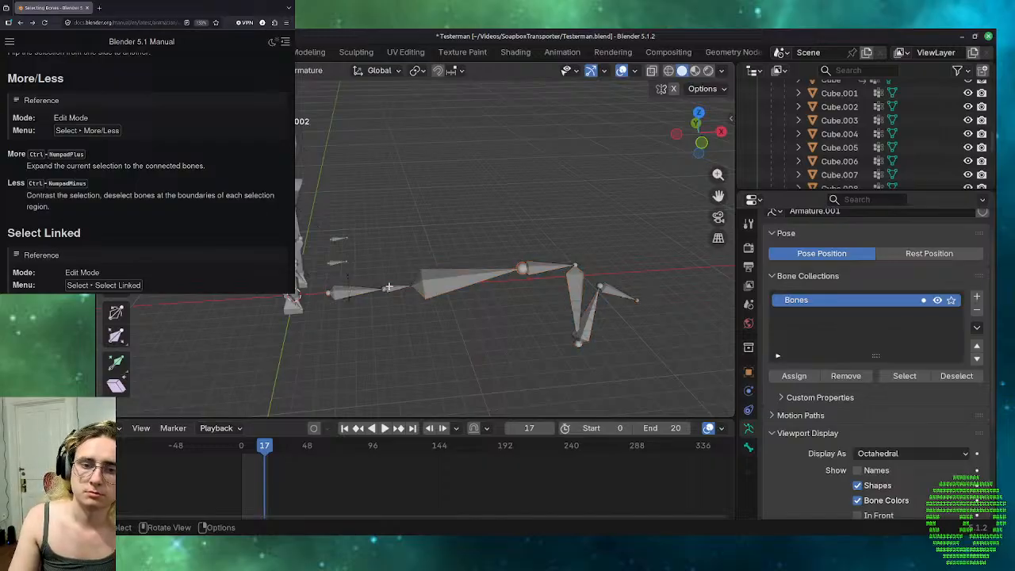
key("ctrl+z")
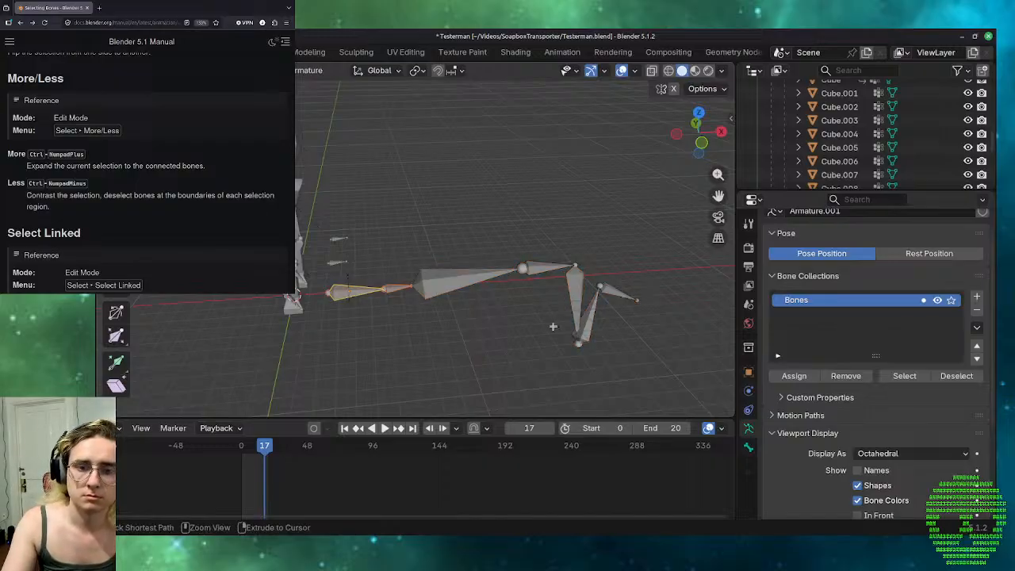
left_click(347, 252)
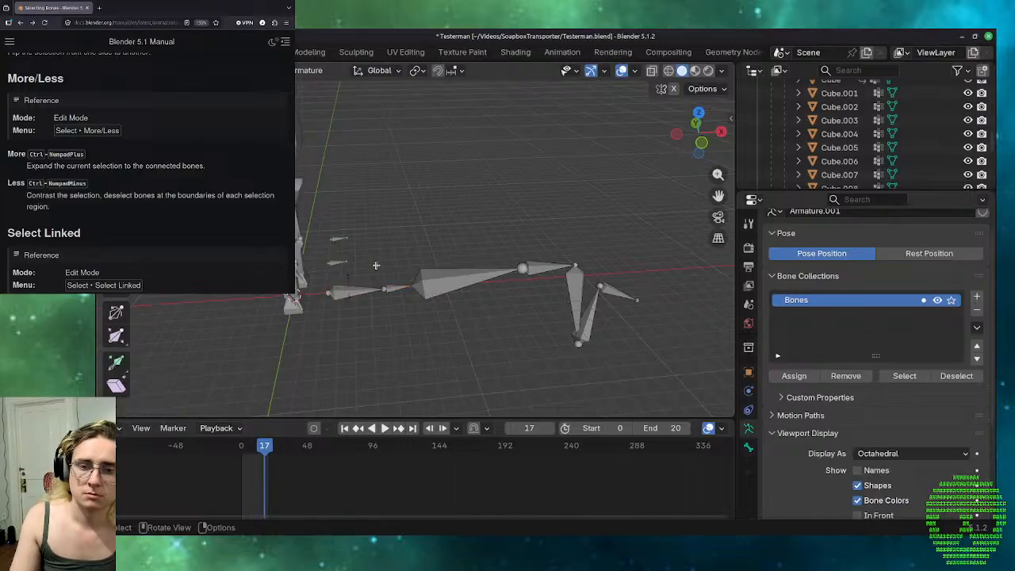
left_click(392, 287)
key("ctrl+KP_Add")
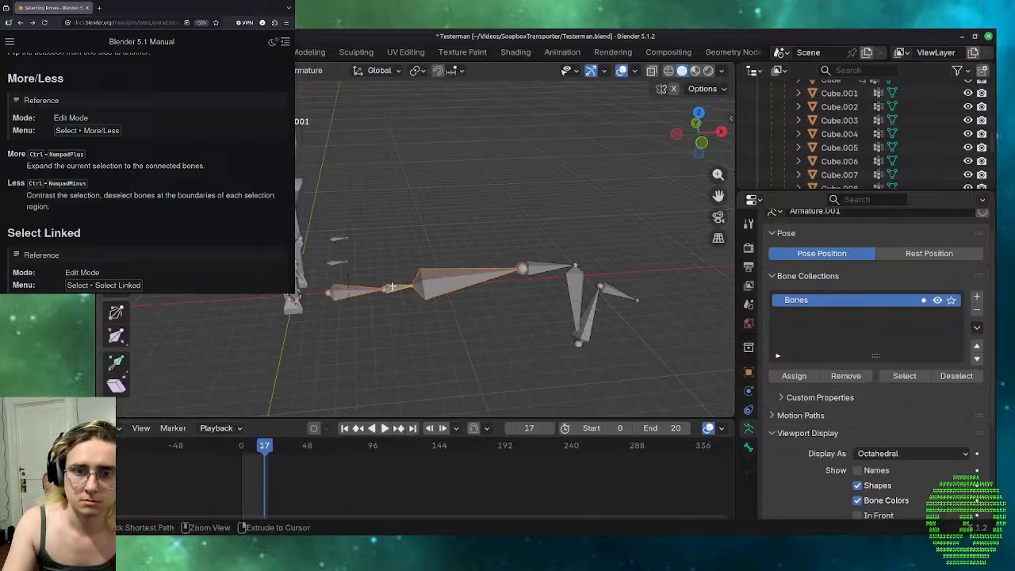
key("ctrl+KP_Add")
key("ctrl+KP_Add")
key("ctrl+KP_Add")
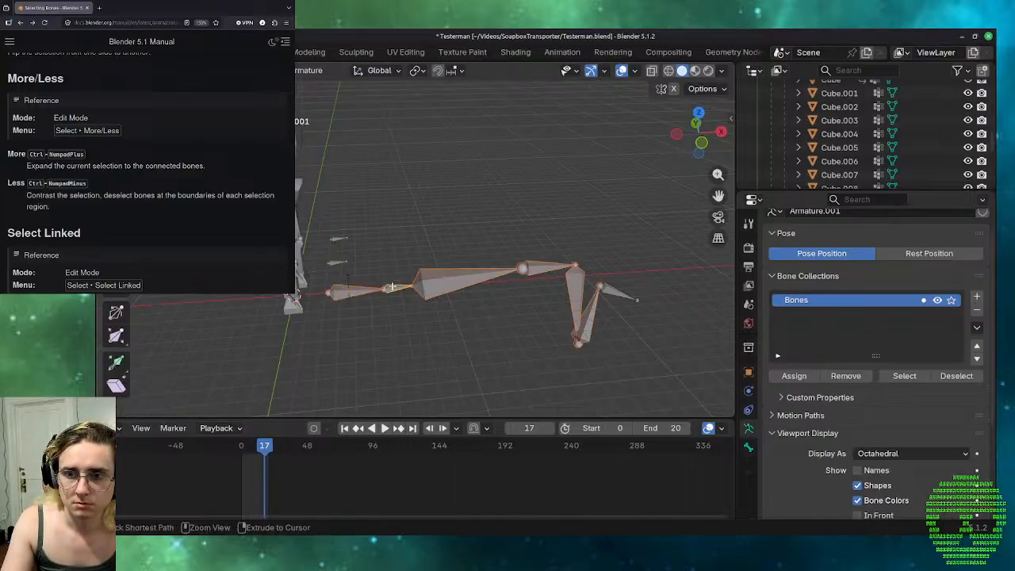
key("ctrl+KP_Add")
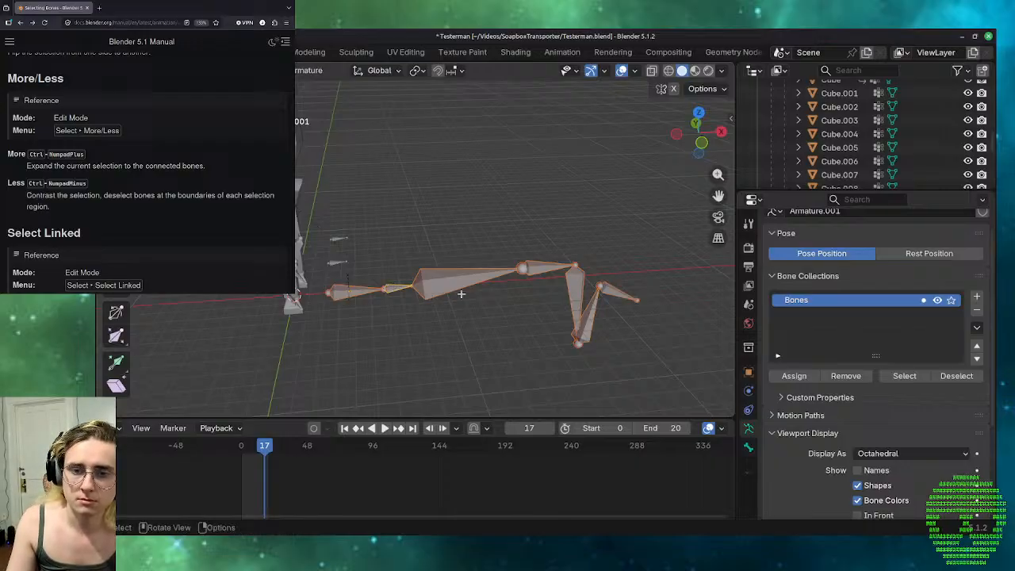
Select the chain's fourth bone, expand the selection two bones each way with Select More, and clear the selection.
left_click(463, 284)
left_click(540, 270)
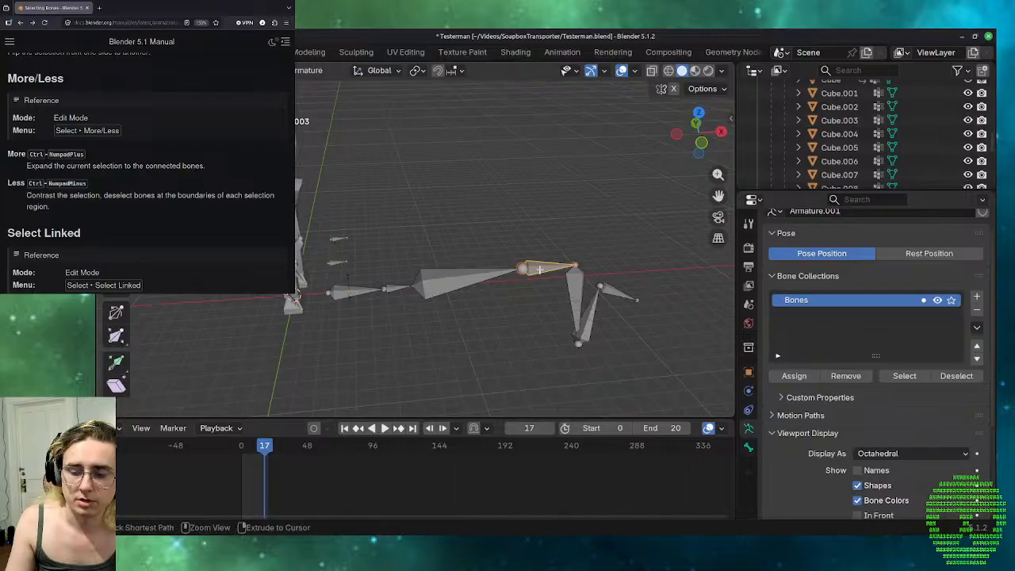
key("ctrl+KP_Add")
key("ctrl+KP_Add")
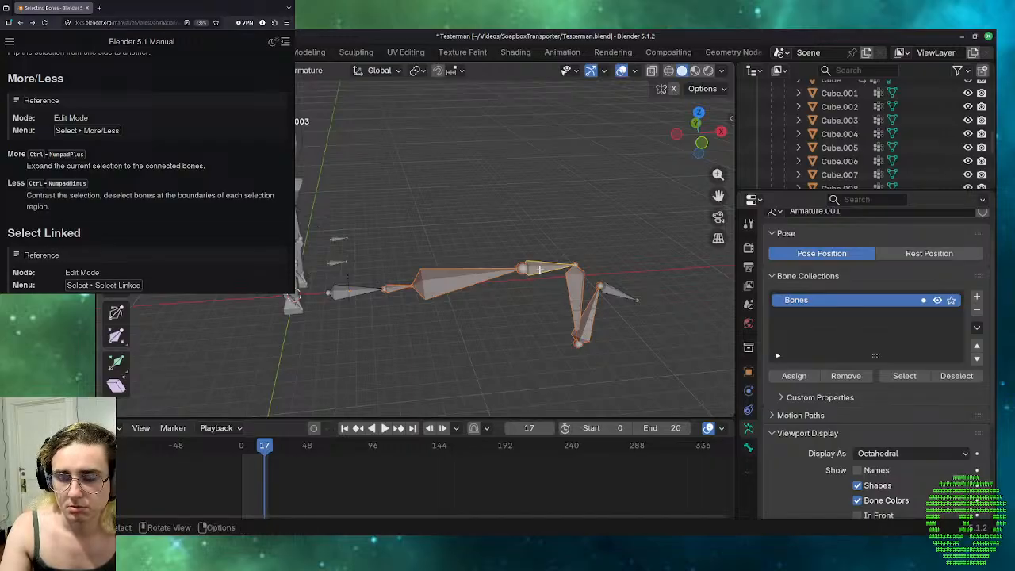
left_click(537, 291)
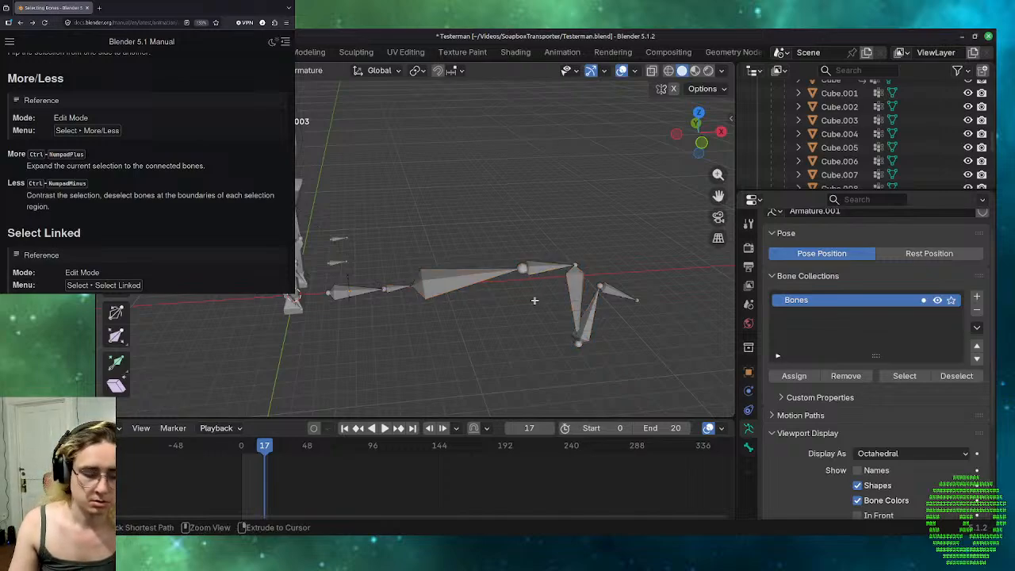
Undo the selection changes made from the chain's fourth and second bones.
key("ctrl+z")
key("ctrl+z")
key("ctrl+z")
key("ctrl+z")
key("ctrl+z")
key("ctrl+z")
key("ctrl+z")
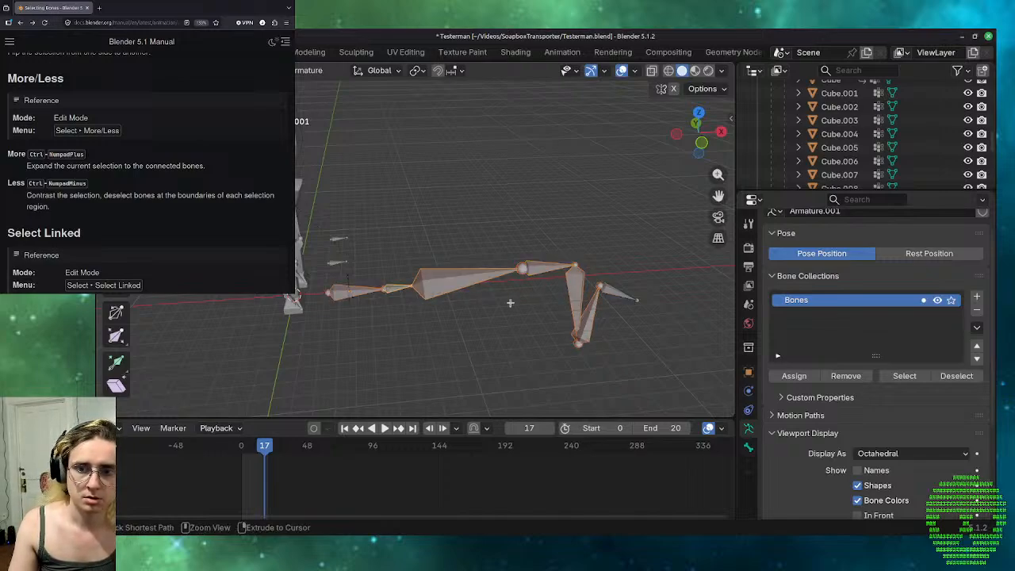
key("ctrl+z")
key("ctrl+z")
key("ctrl+z")
key("ctrl+z")
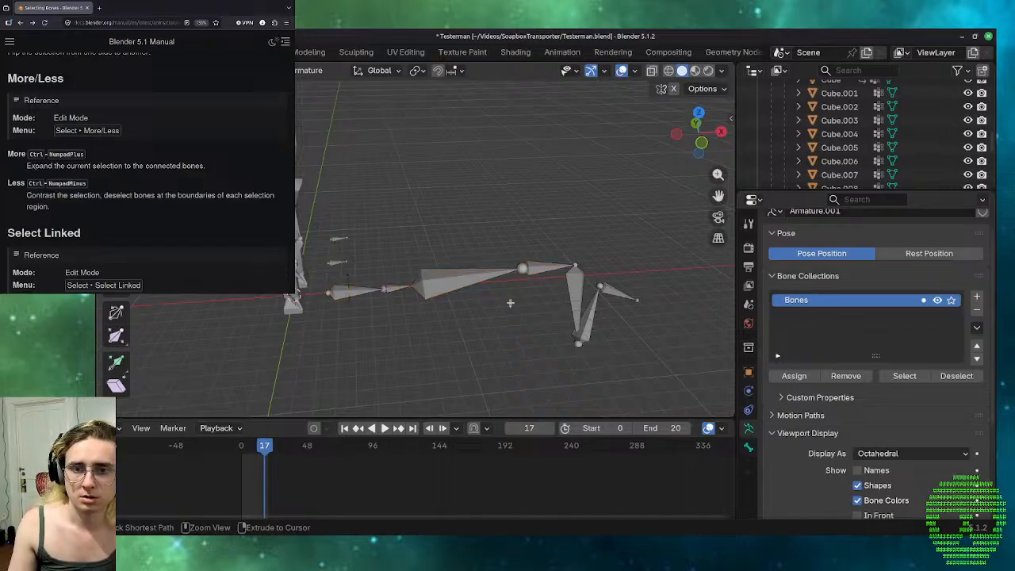
key("ctrl+z")
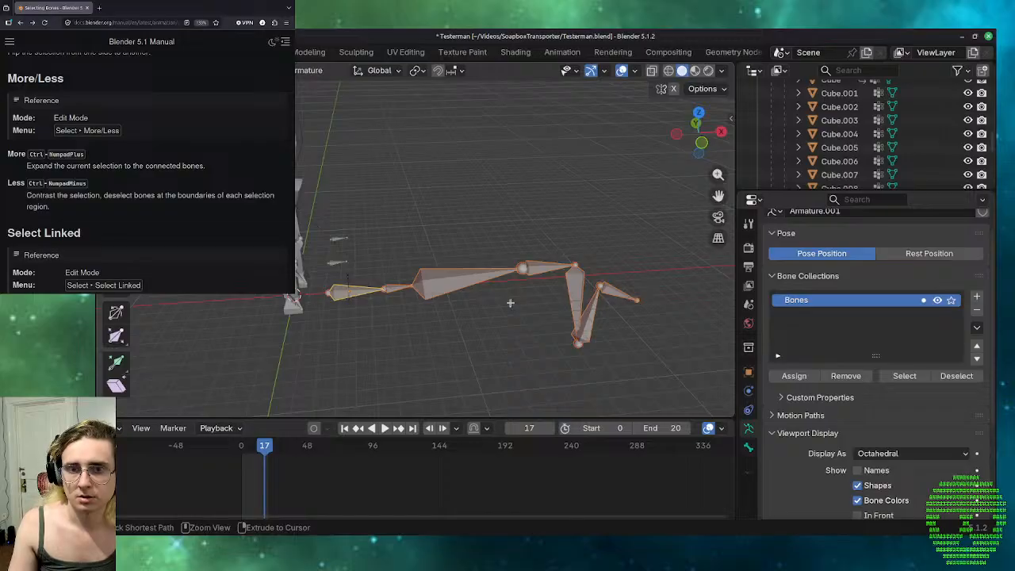
Undo the earlier Select More and Less changes and all six bone extrusions, back to the original single bone.
key("ctrl+z")
key("ctrl+z")
key("ctrl+KP_Subtract")
key("ctrl+KP_Subtract")
key("ctrl+KP_Subtract")
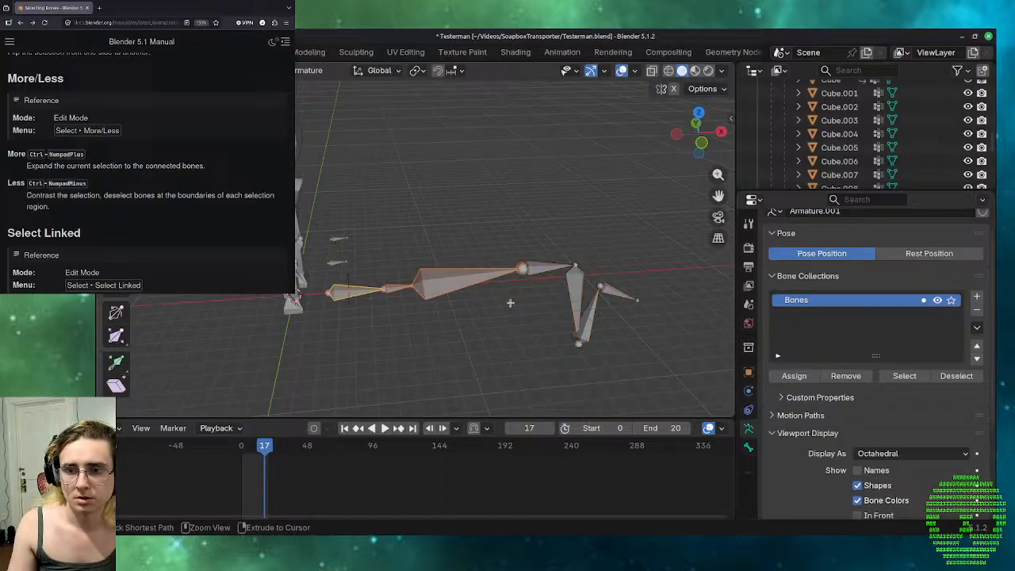
key("ctrl+KP_Add")
key("ctrl+KP_Add")
key("ctrl+KP_Add")
key("ctrl+KP_Add")
key("ctrl+KP_Subtract")
key("ctrl+KP_Subtract")
key("ctrl+KP_Subtract")
key("ctrl+KP_Subtract")
key("ctrl+KP_Subtract")
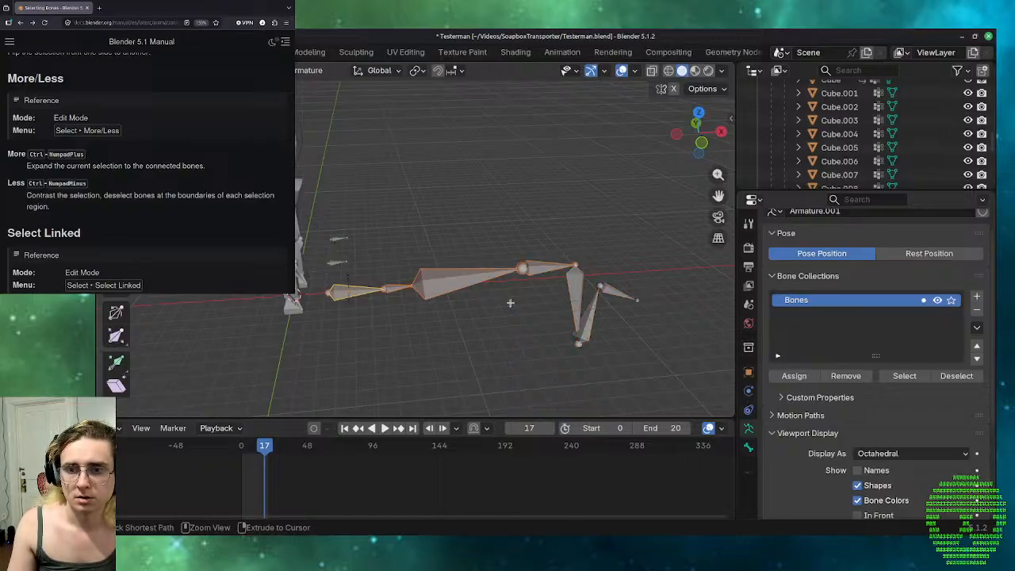
key("ctrl+KP_Add")
key("ctrl+KP_Add")
key("ctrl+KP_Add")
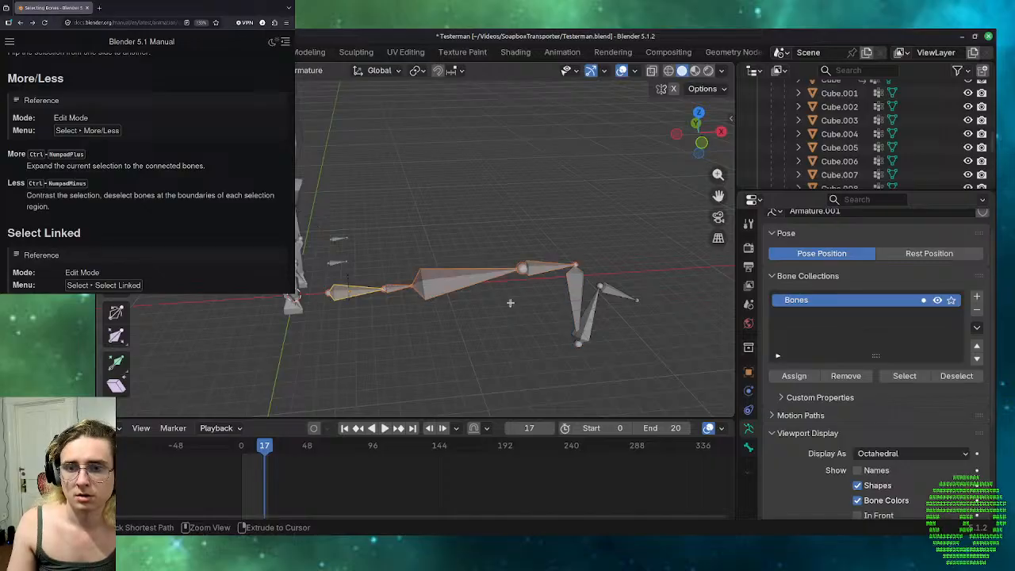
key("ctrl+KP_Subtract")
key("ctrl+KP_Subtract")
key("ctrl+KP_Subtract")
key("ctrl+KP_Subtract")
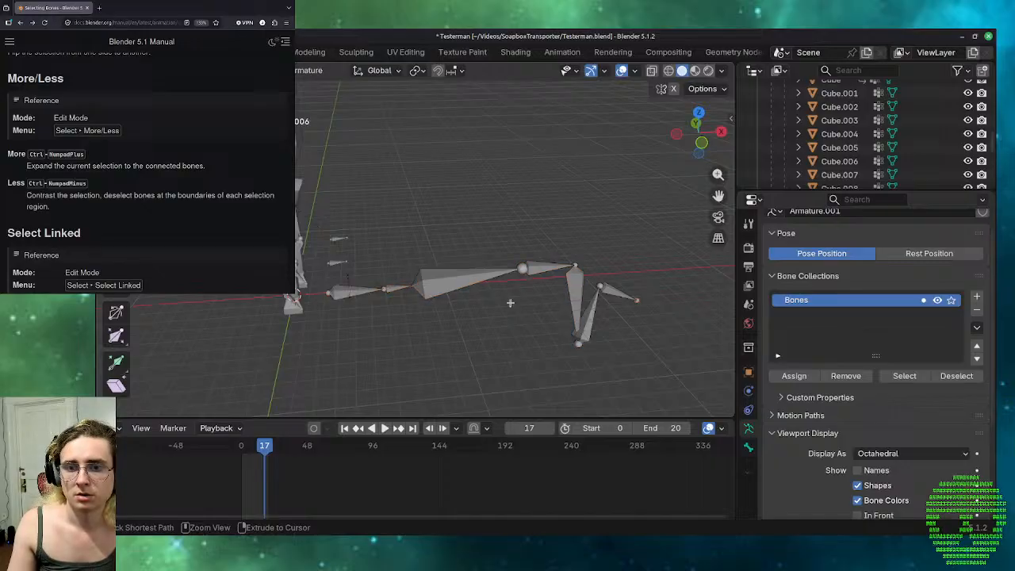
key("ctrl+z")
key("ctrl+z")
key("ctrl+z")
key("ctrl+z")
key("ctrl+z")
key("ctrl+z")
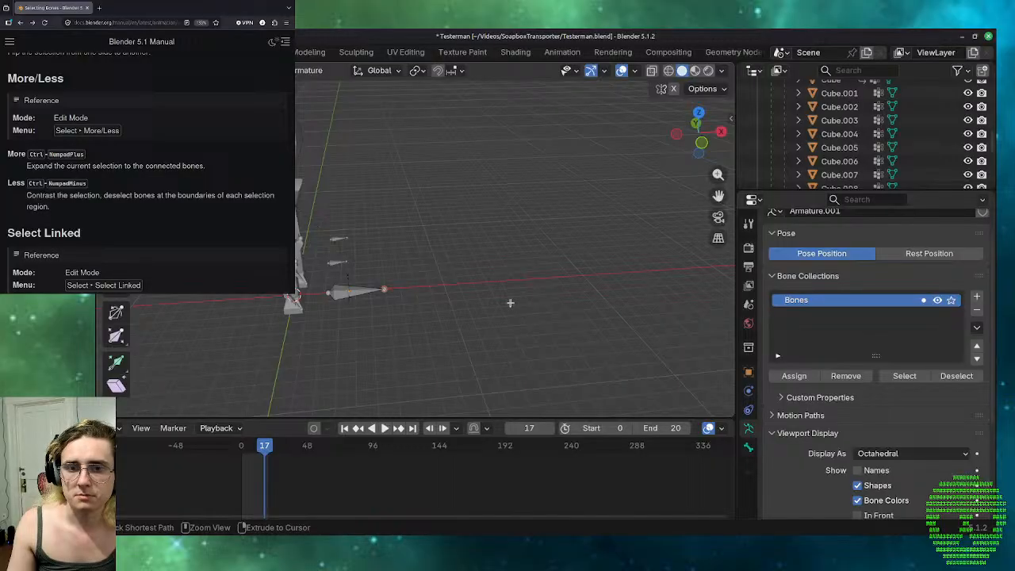
Leave the single-bone armature's Edit Mode.
middle_click_drag(623, 293, 508, 290)
key("Tab")
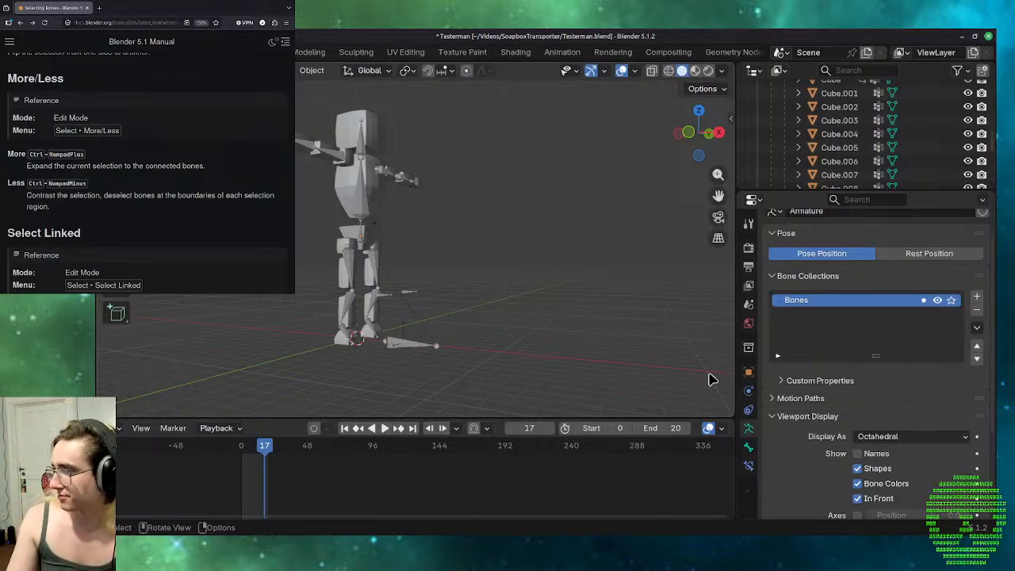
Read the Blender manual's Select Linked section and the Select Similar options from Children through Color.
scroll(219, 227, "down", 3)
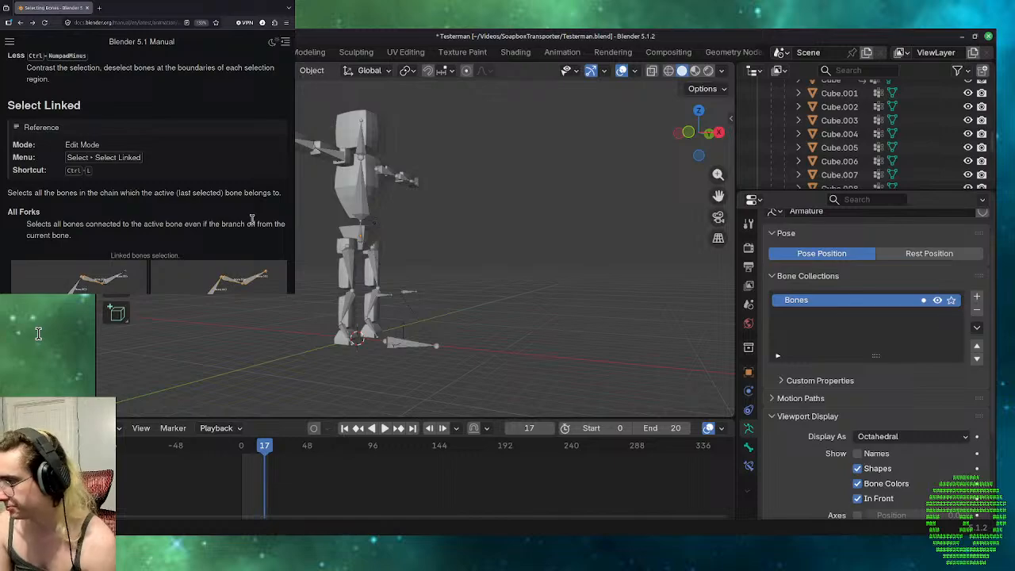
scroll(171, 146, "down", 2)
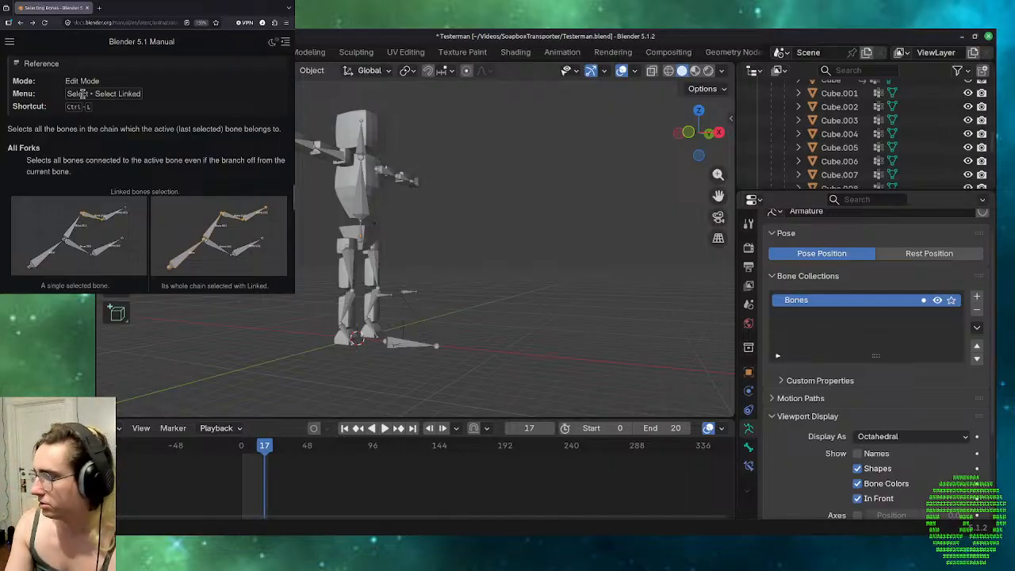
scroll(93, 114, "down", 2)
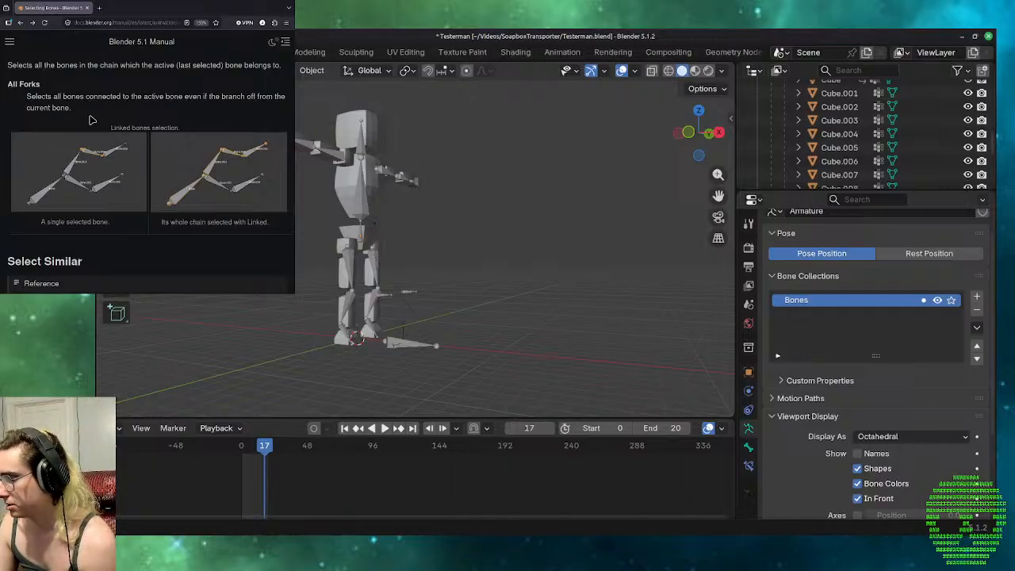
scroll(91, 119, "down", 6)
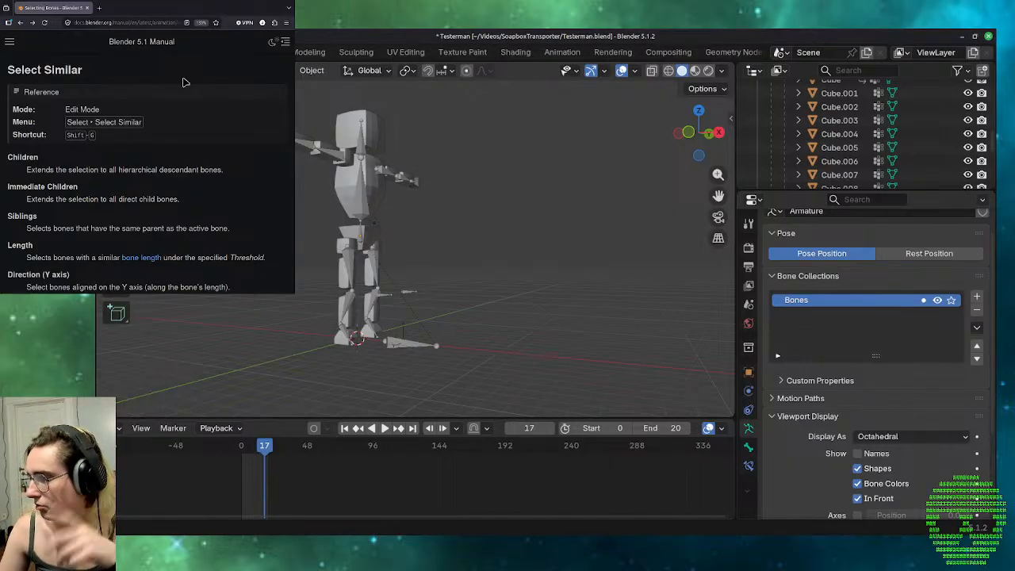
scroll(181, 83, "down", 2)
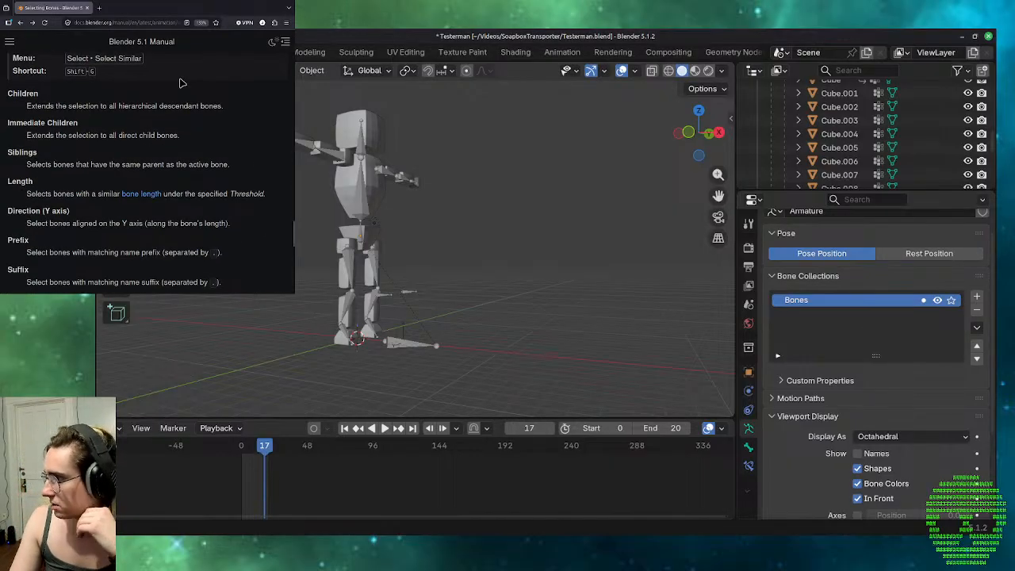
scroll(181, 82, "down", 2)
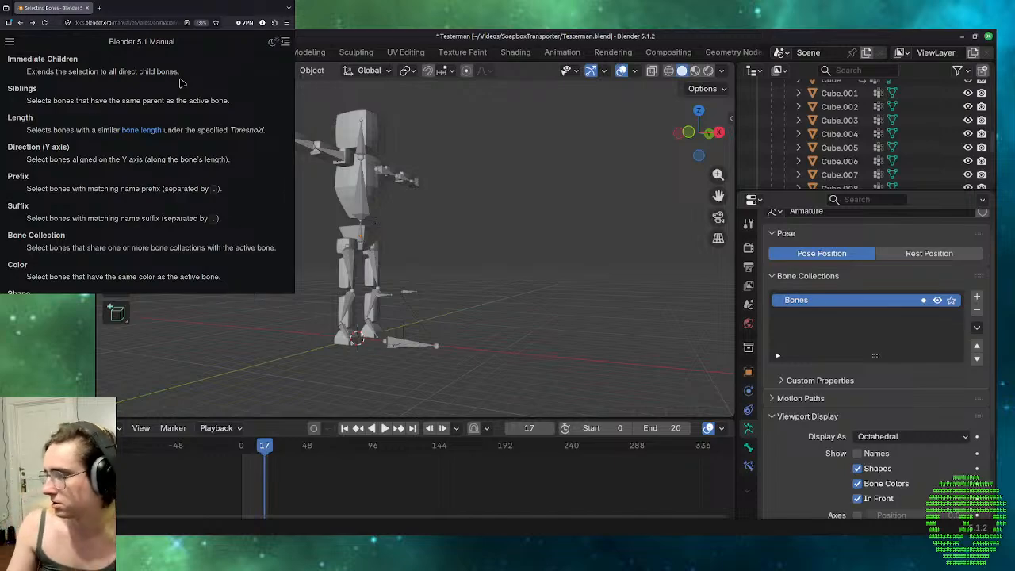
Read the rest of the manual's Select Similar options and the Select Pattern, Parent/Child and Extend Parent/Child sections.
scroll(180, 83, "down", 2)
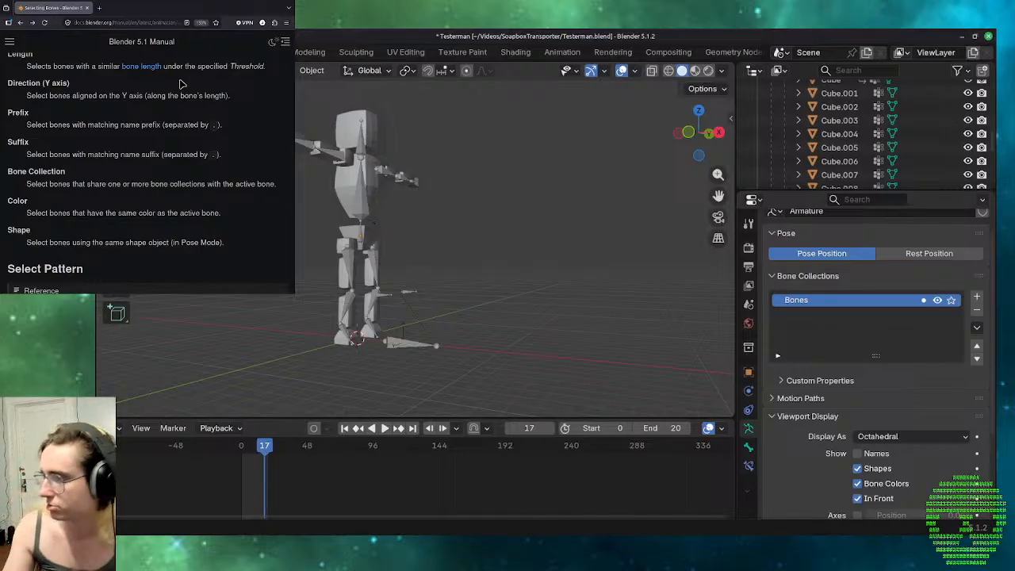
scroll(180, 82, "down", 4)
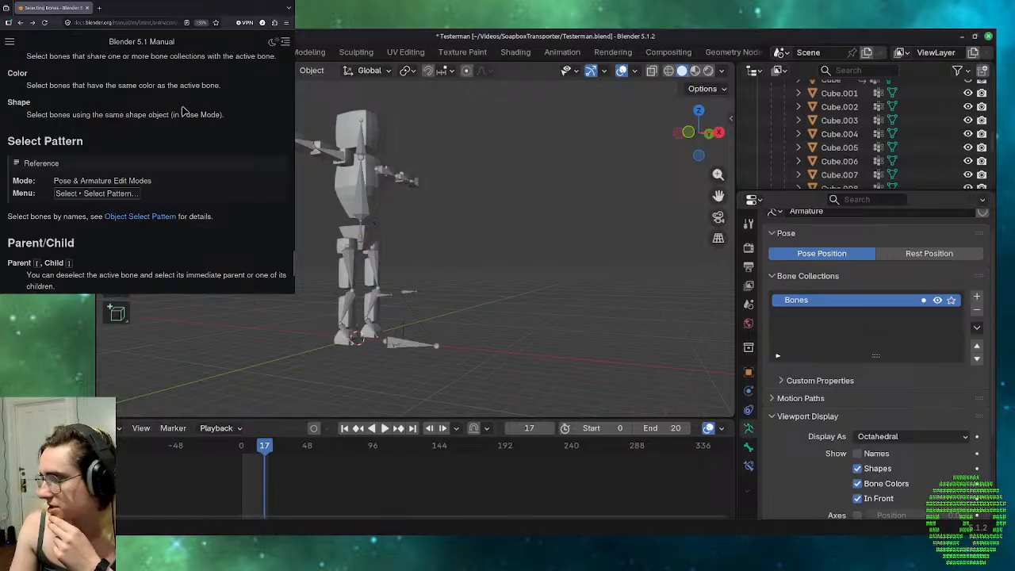
scroll(182, 111, "down", 3)
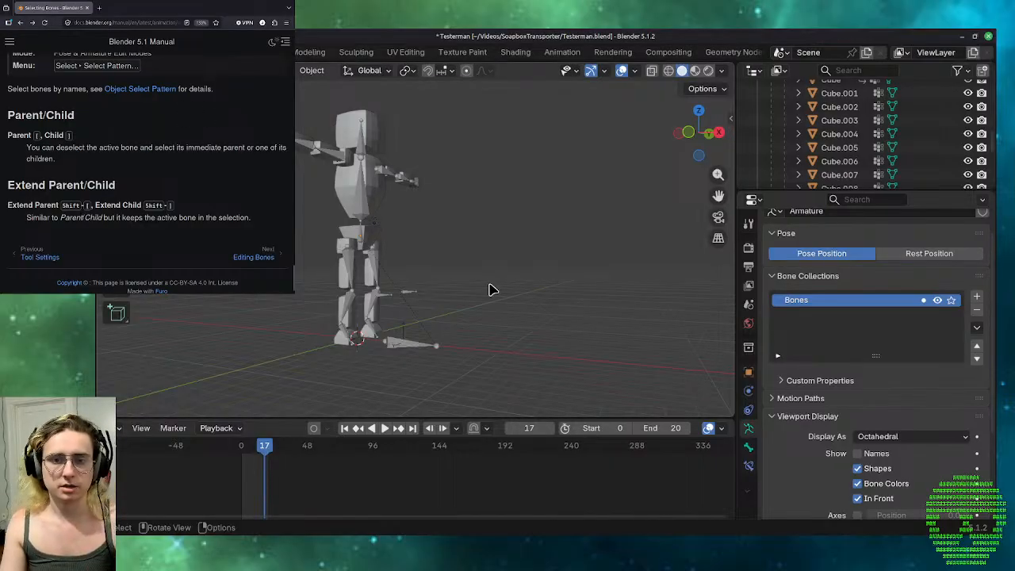
Enter Edit Mode on the humanoid character's armature and select the pelvis bone at the base of the spine.
middle_click_drag(521, 202, 453, 294)
scroll(453, 272, "up", 5)
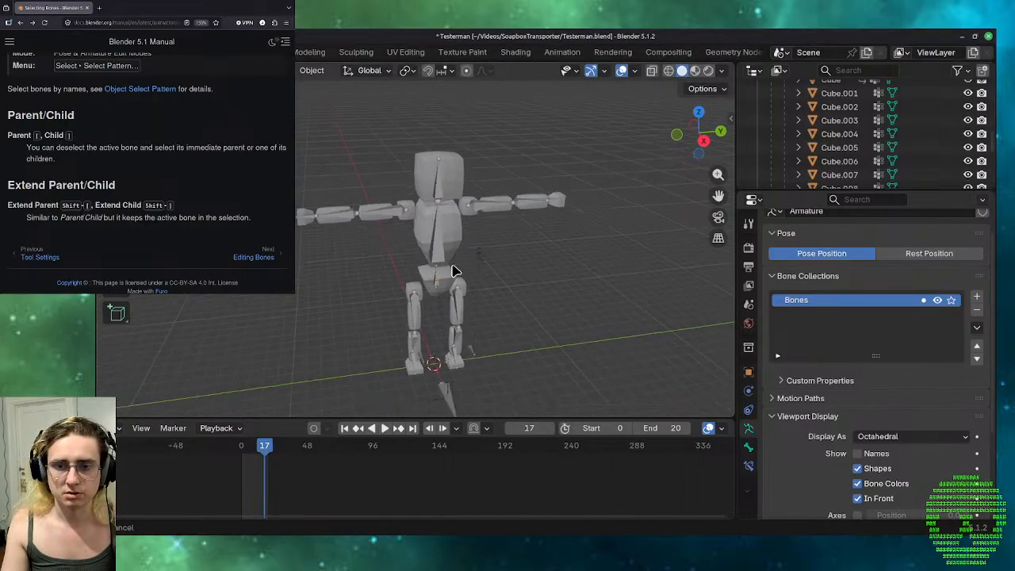
scroll(452, 268, "up", 1)
left_click(460, 272)
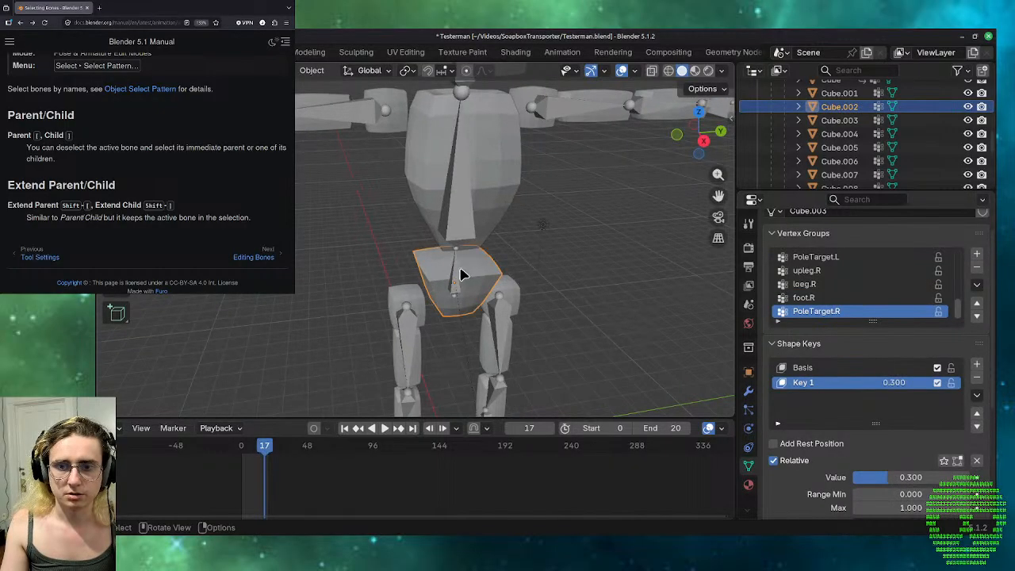
left_click(460, 274)
key("Tab")
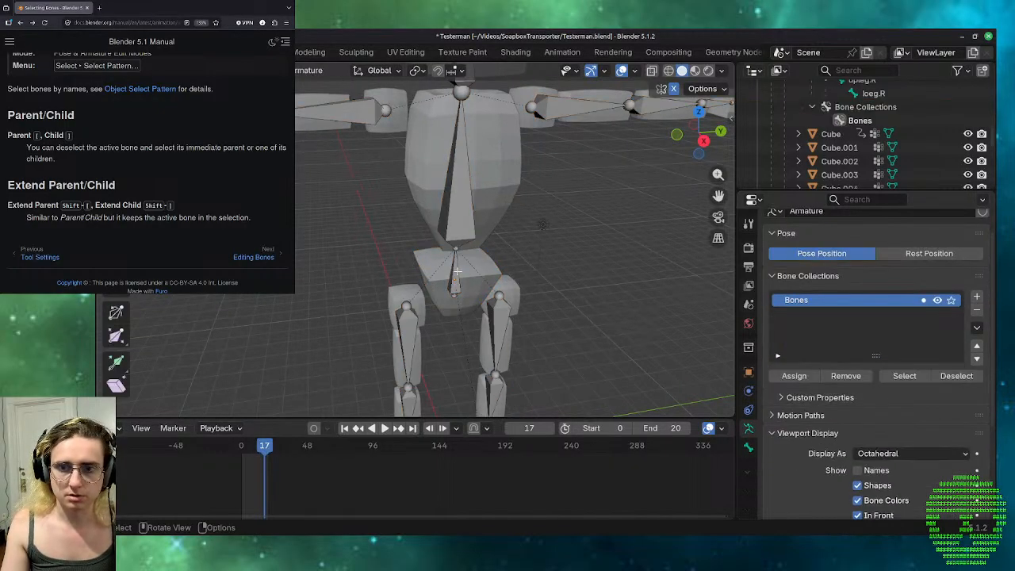
left_click(459, 273)
scroll(533, 243, "down", 2)
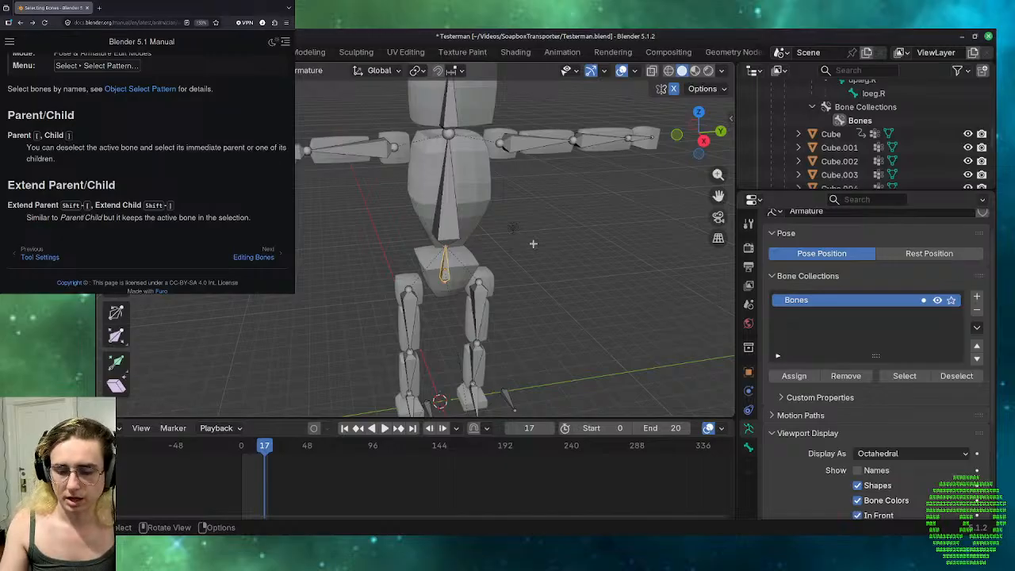
Try Select Child and Select Parent from the pelvis bone, and extend the selection to the torso bone with Extend Child and Extend Parent.
key("bracketright")
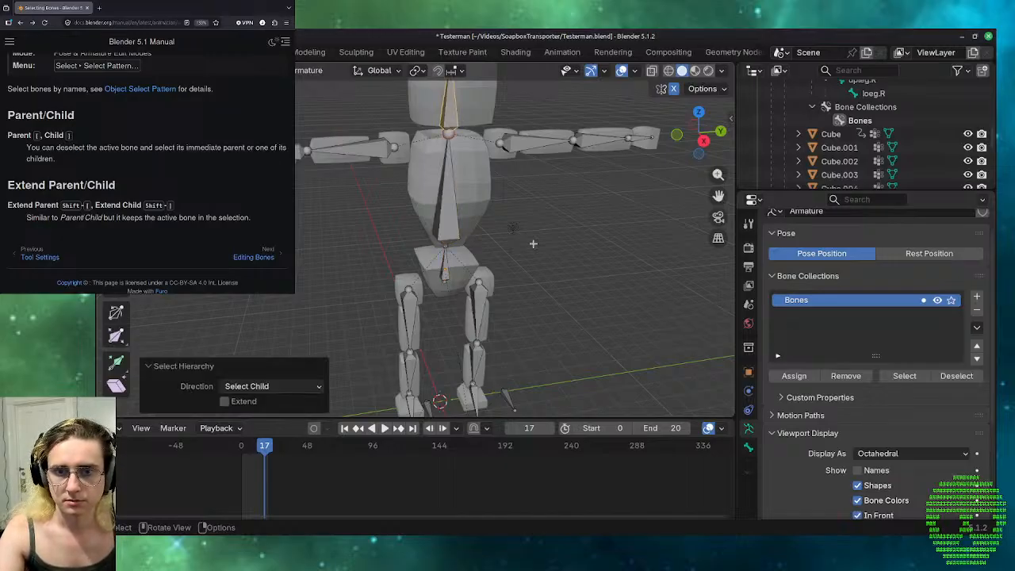
key("bracketleft")
key("shift+bracketright")
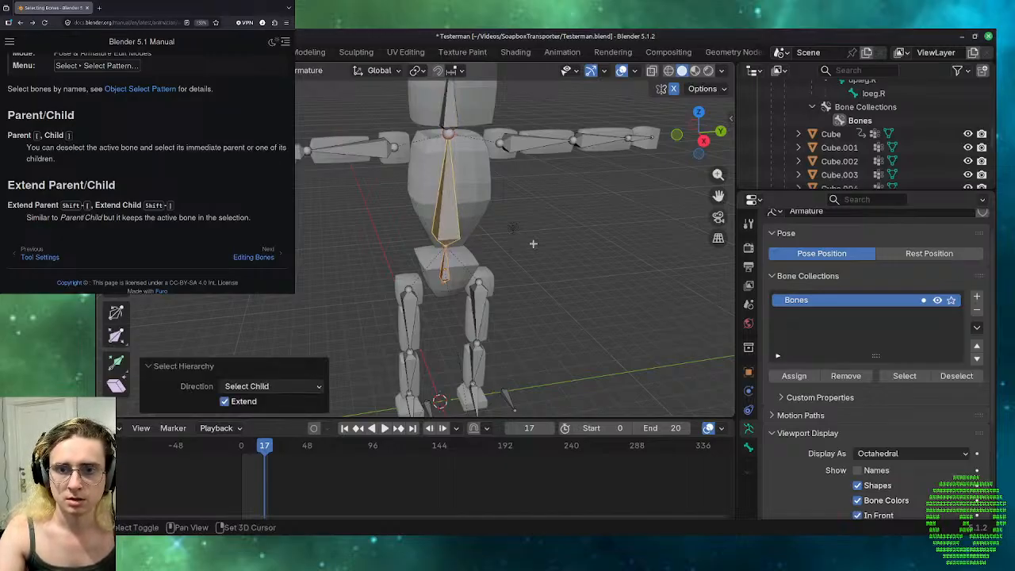
key("shift+bracketleft")
key("shift+bracketleft")
Walk the bone selection repeatedly up and down the pelvis, torso and head chain using Select Child and Select Parent, ending on the torso bone.
key("bracketright")
key("bracketright")
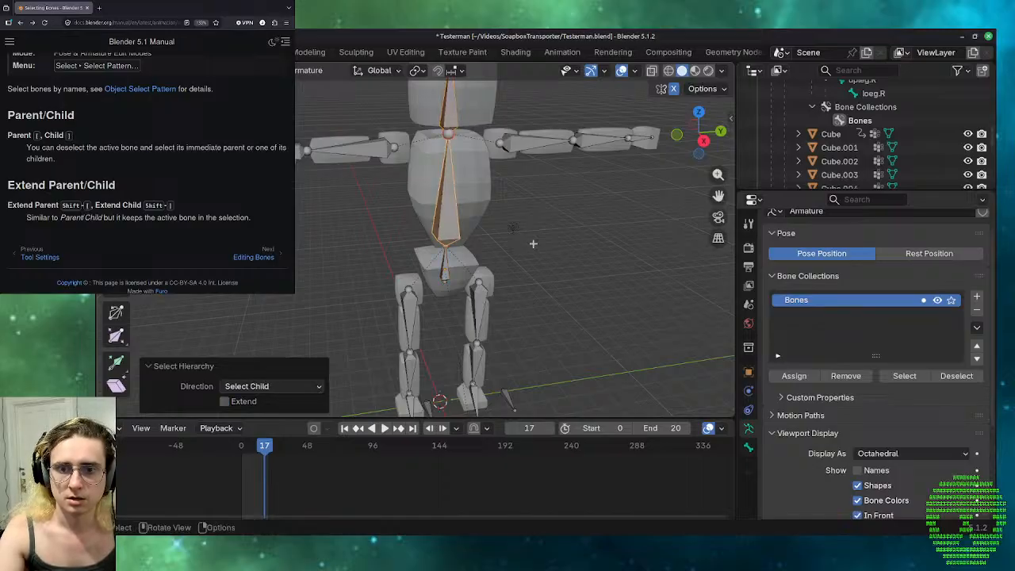
key("bracketleft")
key("bracketleft")
key("bracketright")
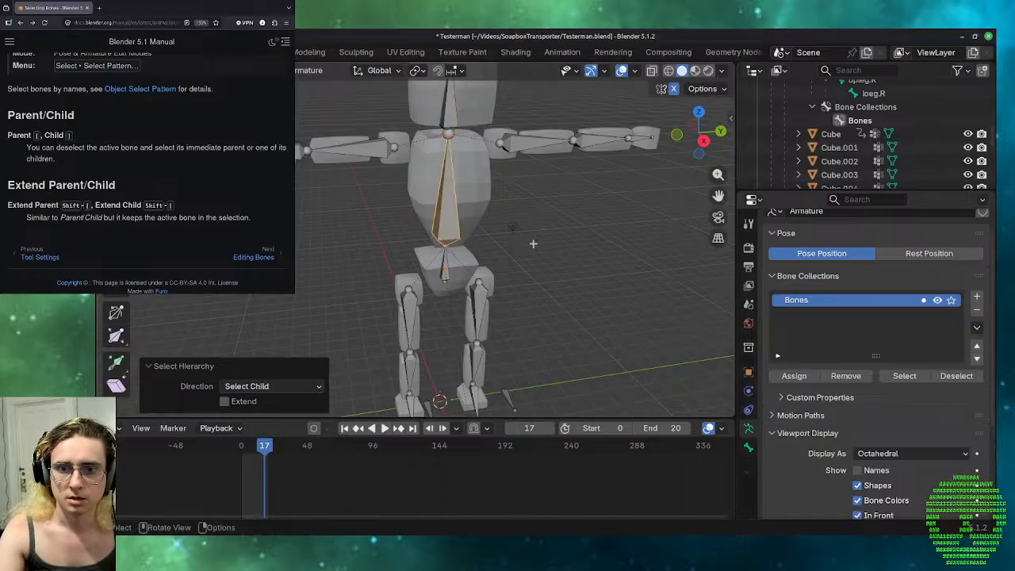
key("bracketright")
key("bracketleft")
key("bracketleft")
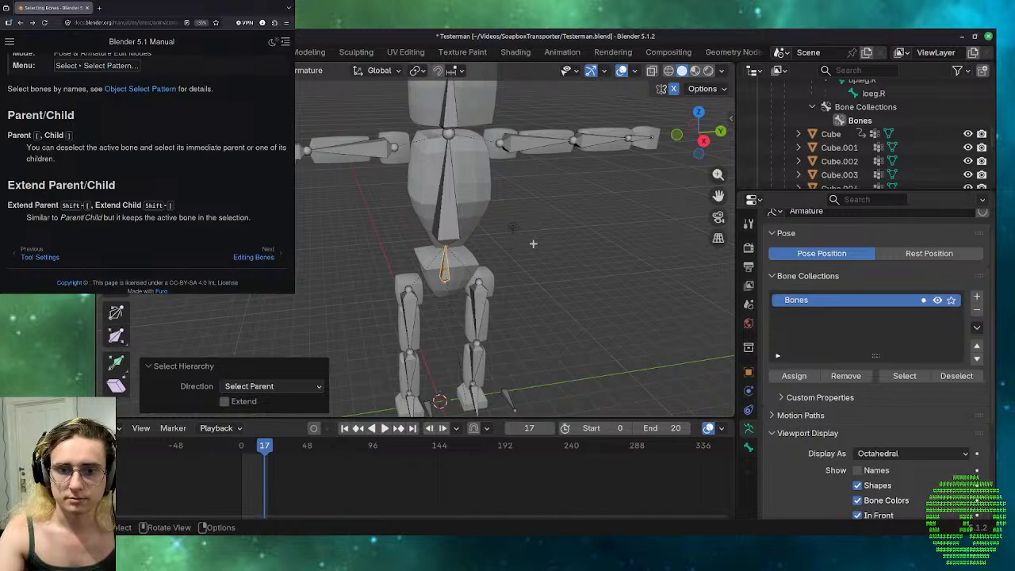
key("bracketright")
key("bracketright")
key("bracketleft")
key("bracketleft")
key("bracketright")
key("bracketright")
key("bracketleft")
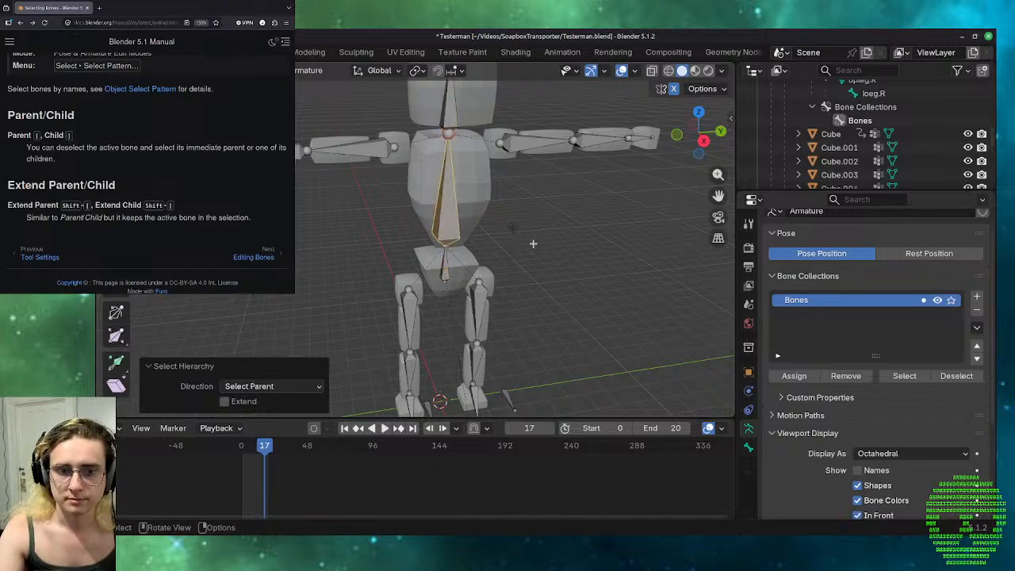
key("bracketleft")
key("bracketright")
key("bracketright")
key("bracketleft")
key("bracketright")
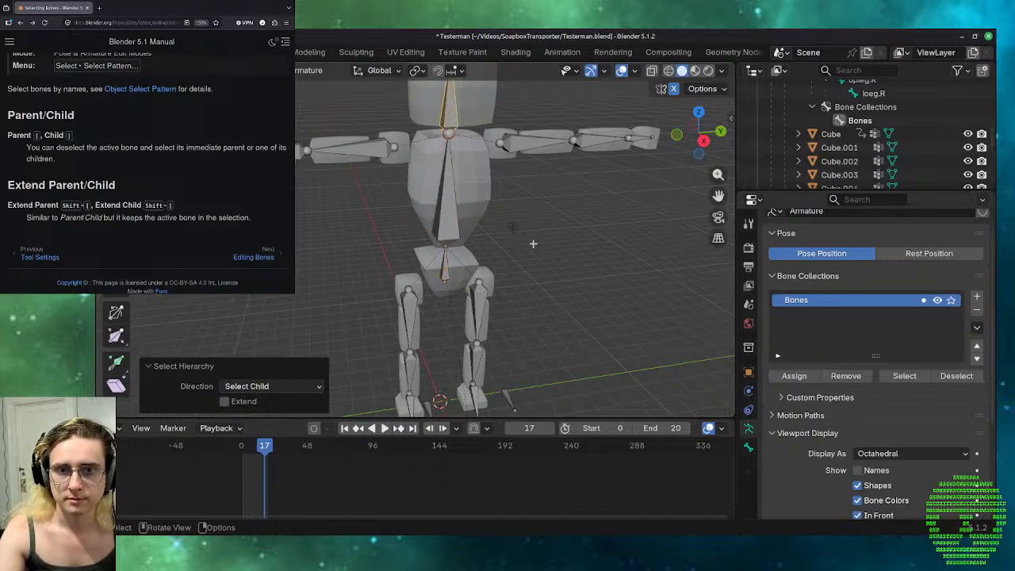
key("bracketleft")
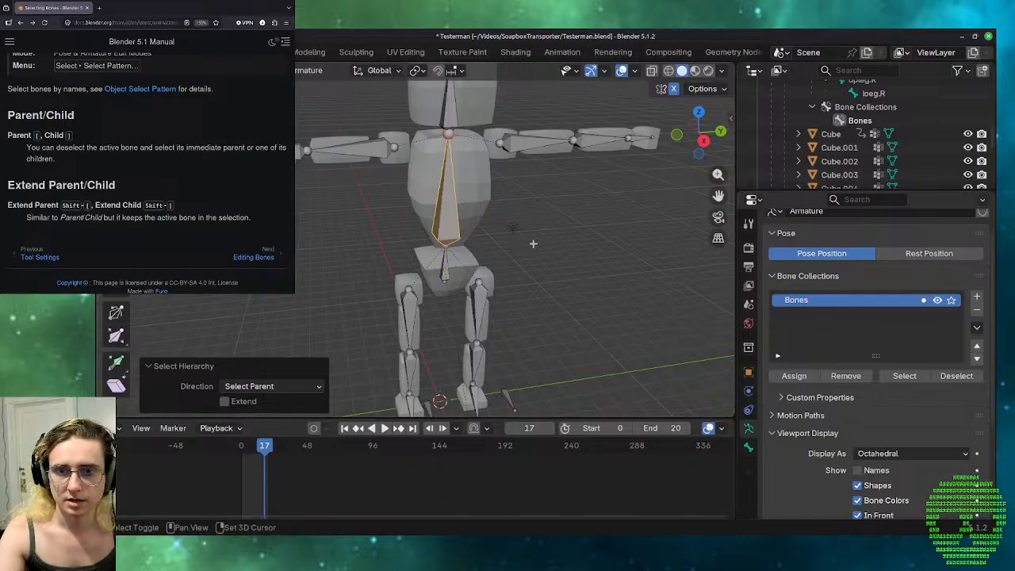
Extend the selection from the torso bone to the head and pelvis bones using Extend Child and Extend Parent in both directions.
key("shift+bracketright")
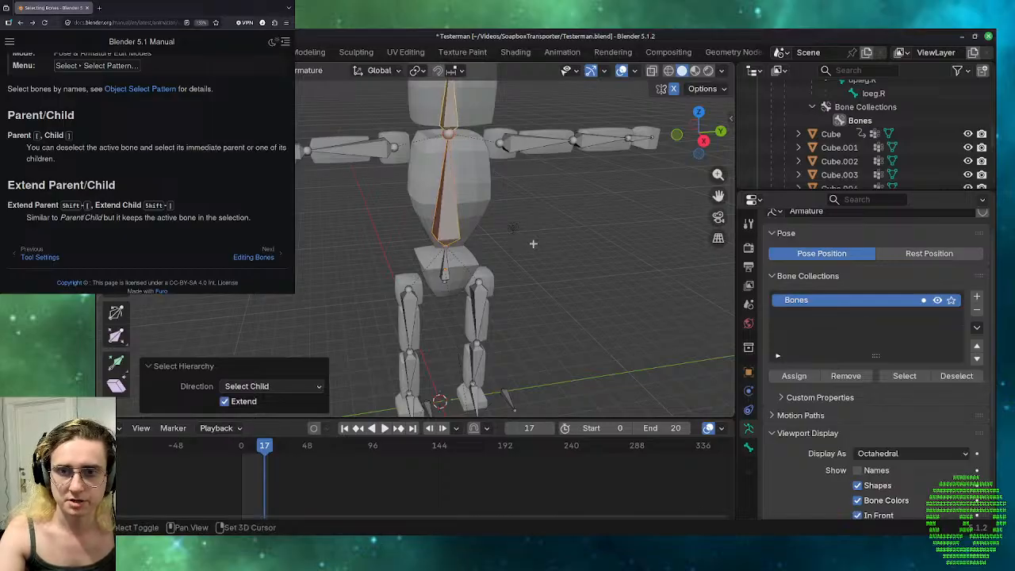
key("shift+bracketleft")
key("shift+bracketleft")
key("shift+bracketright")
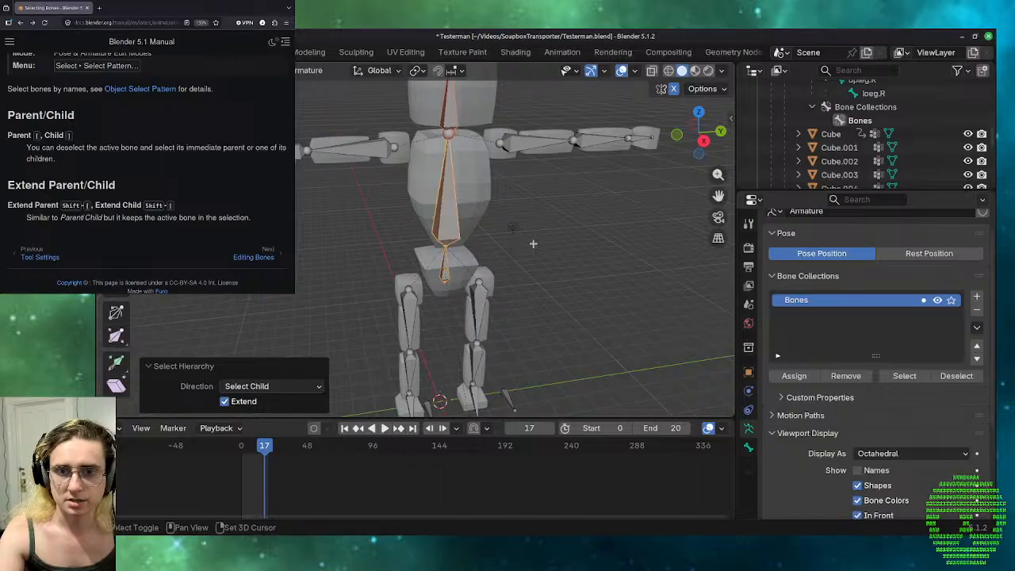
key("shift+bracketright")
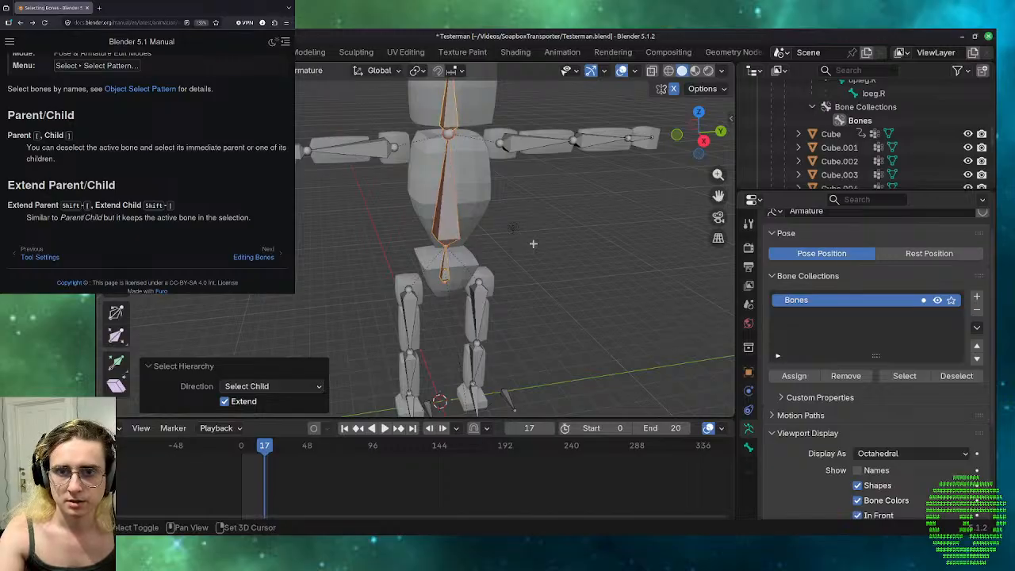
key("shift+bracketleft")
key("shift+bracketleft")
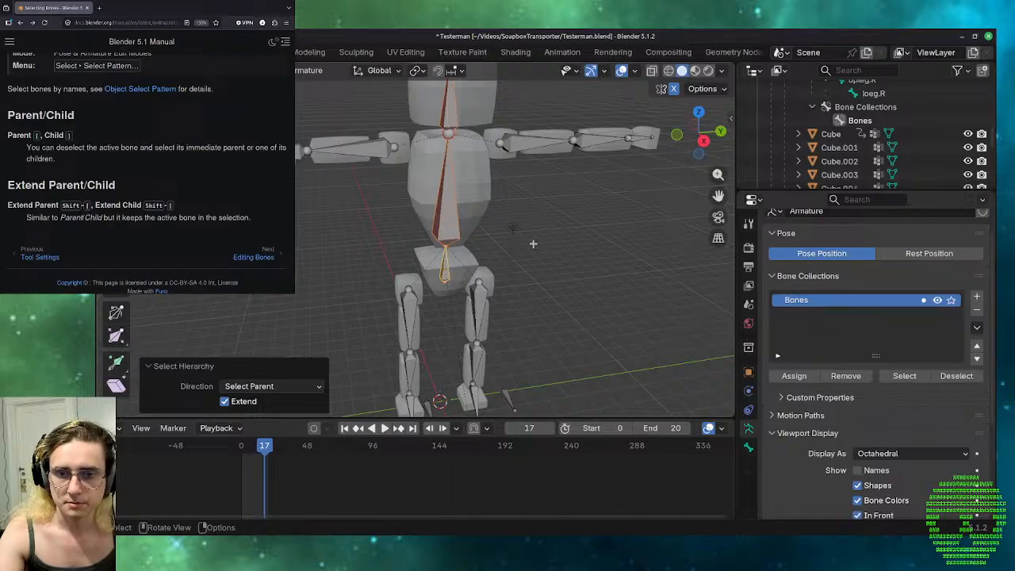
Walk the selection up the spine and back to the pelvis bone without extending, and deselect all bones.
key("bracketright")
key("bracketright")
key("bracketleft")
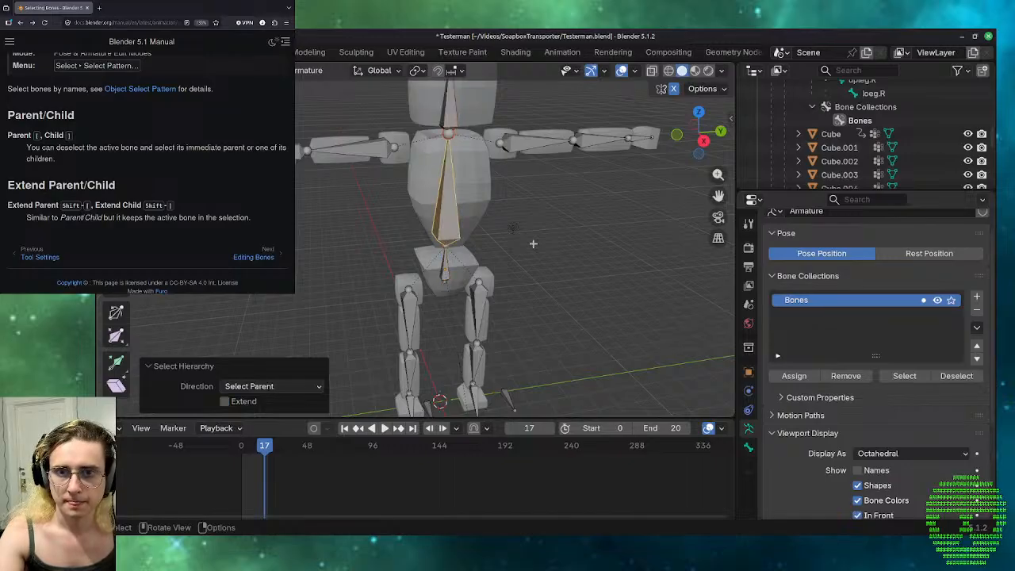
key("bracketleft")
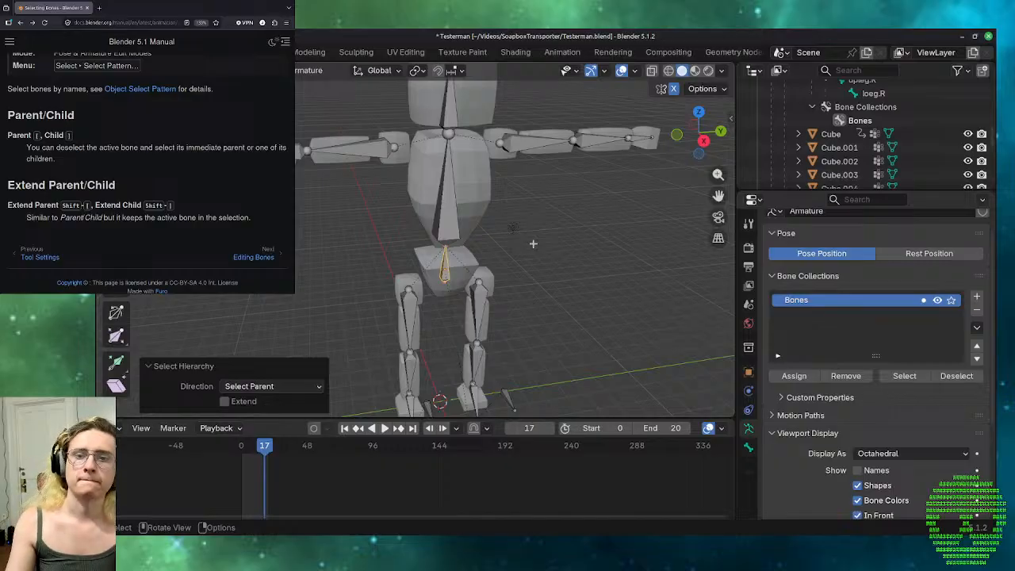
left_click(533, 244)
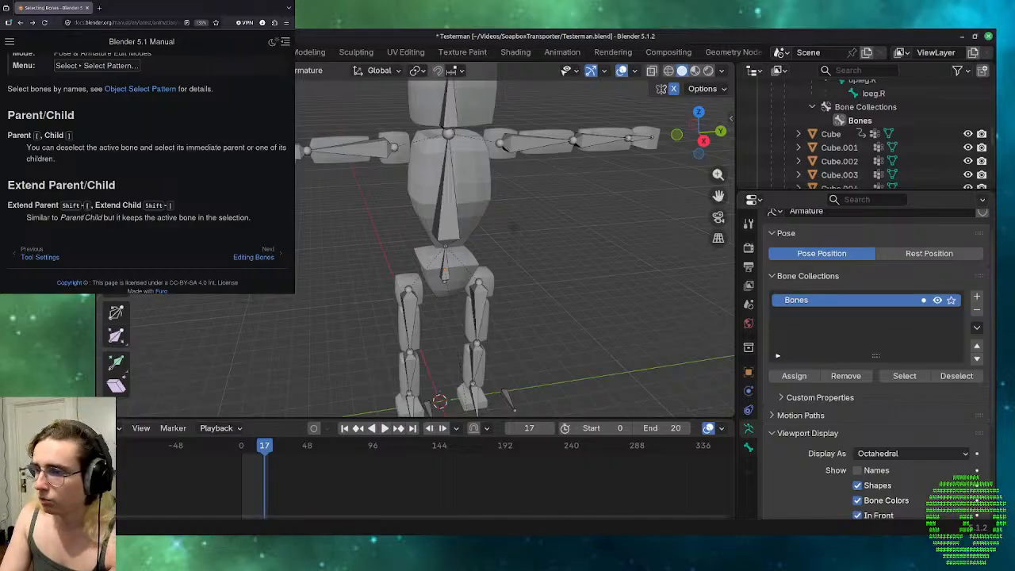
Open the manual's Editing Bones chapter and look through its contents list from Introduction to Delete.
left_click(253, 257)
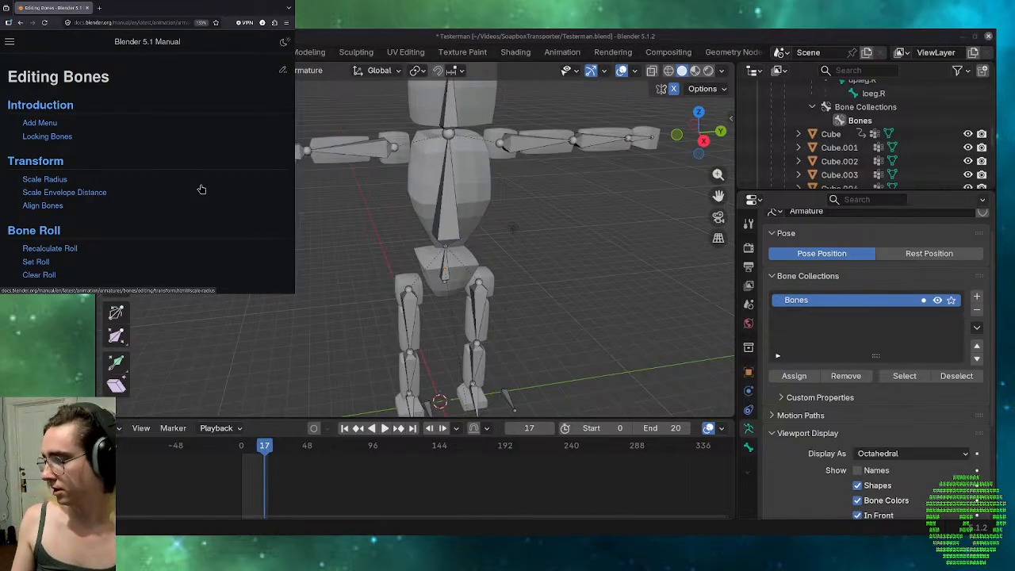
scroll(201, 189, "down", 5)
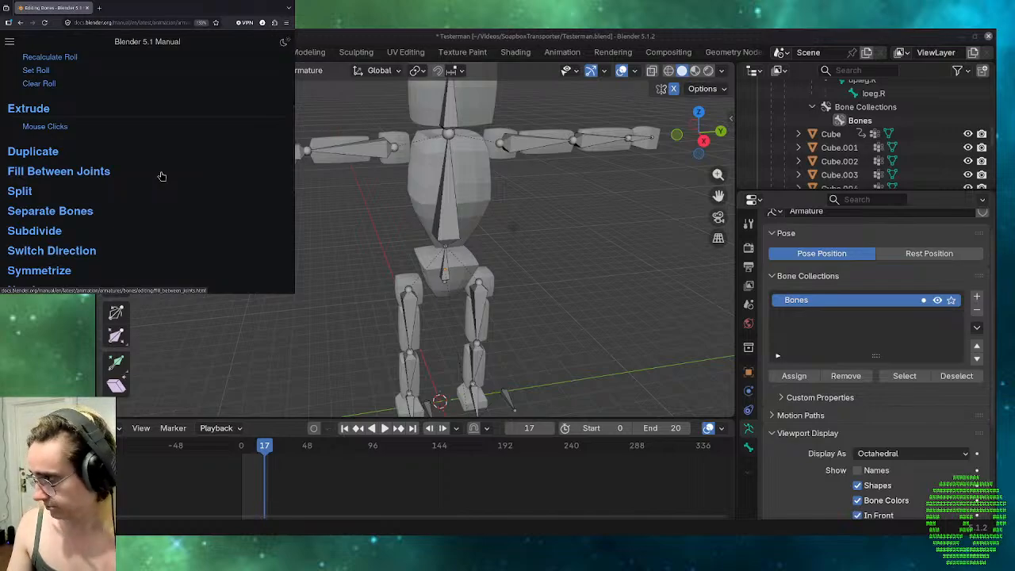
scroll(161, 176, "up", 5)
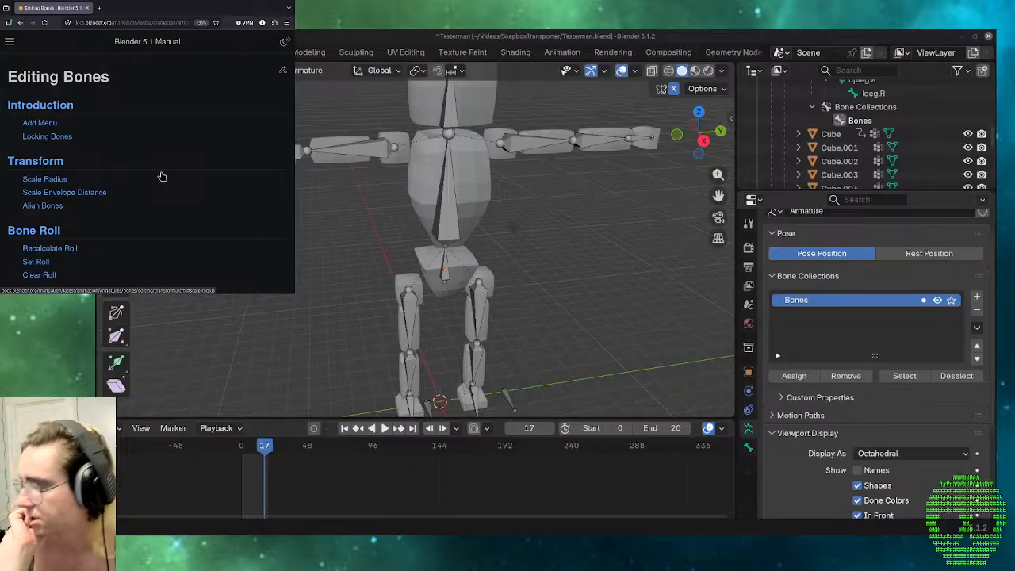
scroll(162, 176, "down", 3)
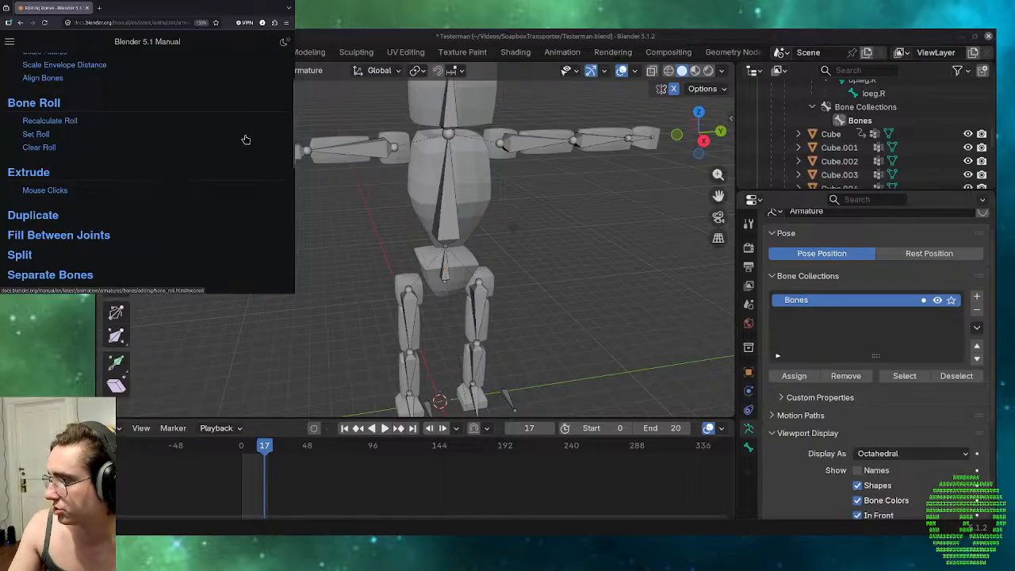
scroll(246, 140, "down", 2)
scroll(246, 140, "down", 2)
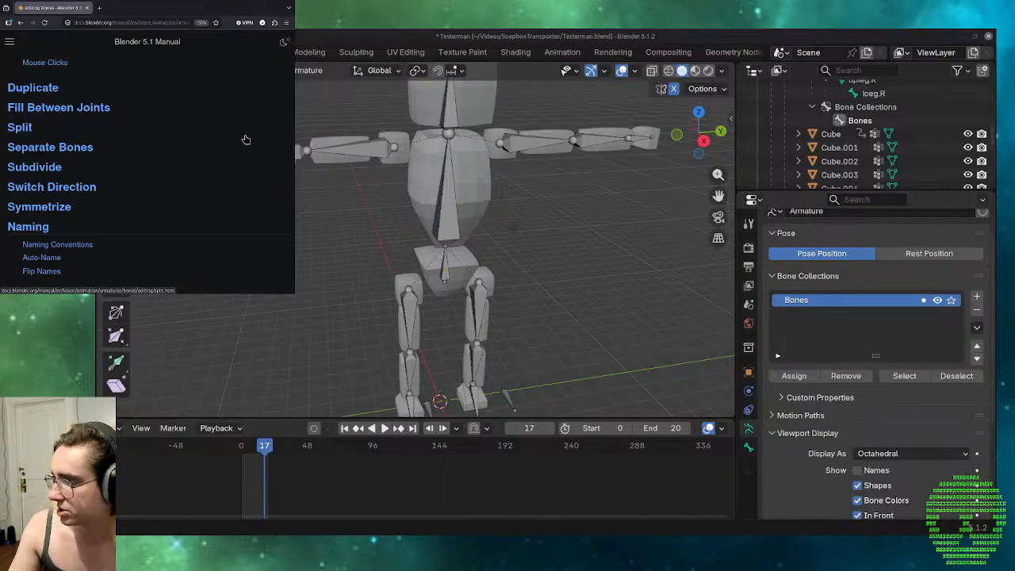
scroll(246, 140, "down", 4)
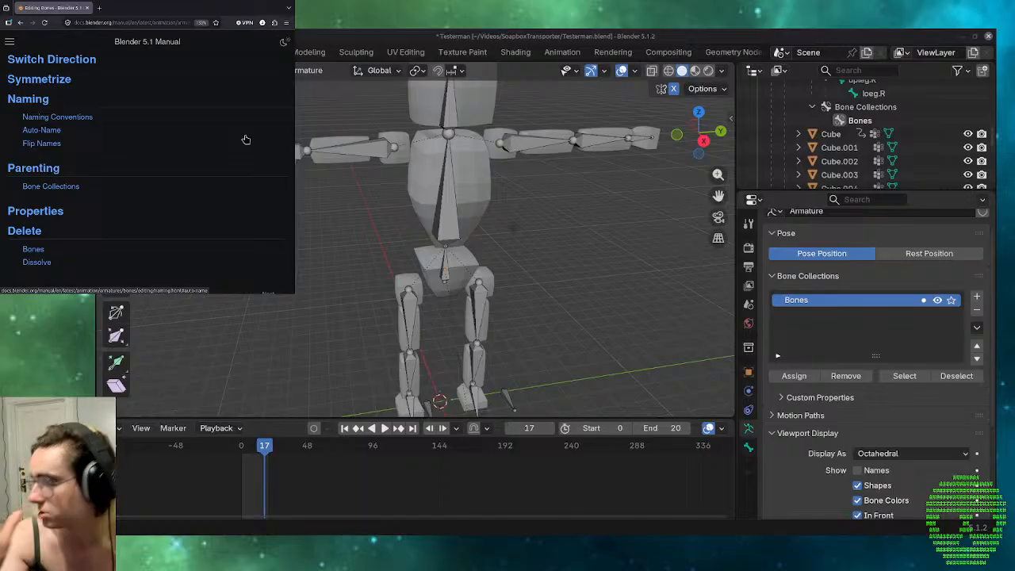
scroll(245, 140, "down", 3)
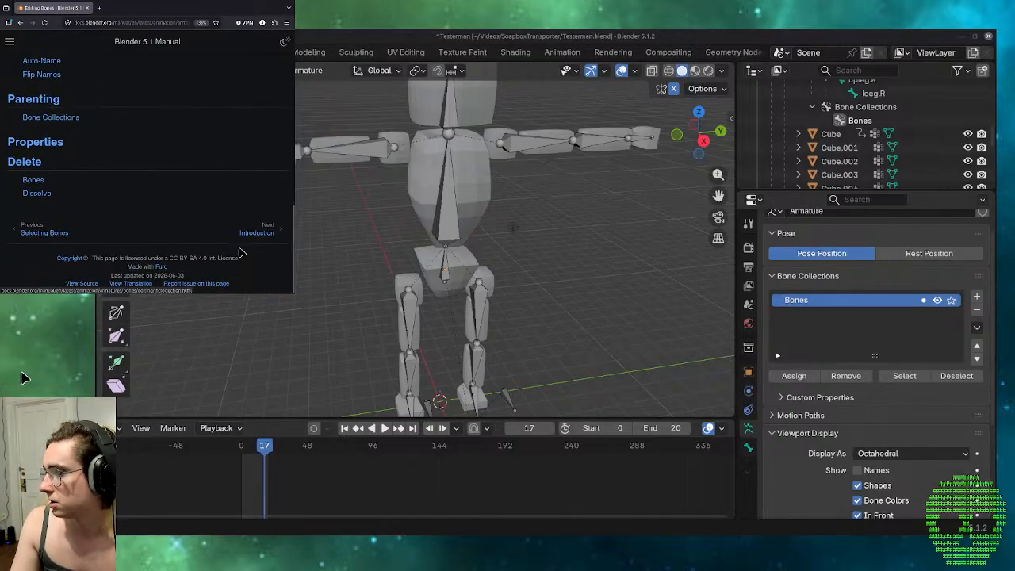
Read the Editing Bones Introduction page, including Add Menu and Locking Bones, and open the following Transform page.
left_click(257, 234)
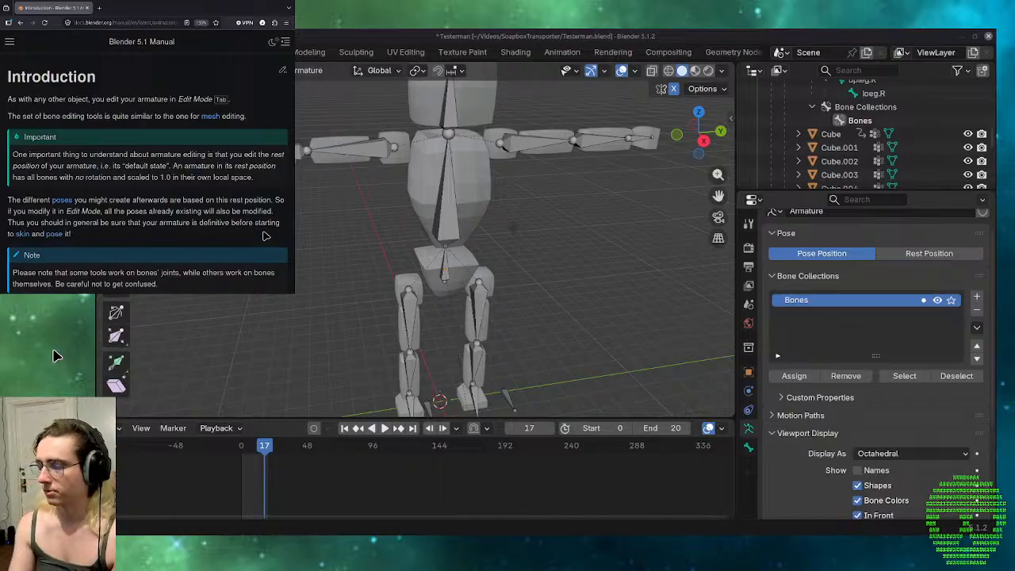
scroll(266, 235, "down", 3)
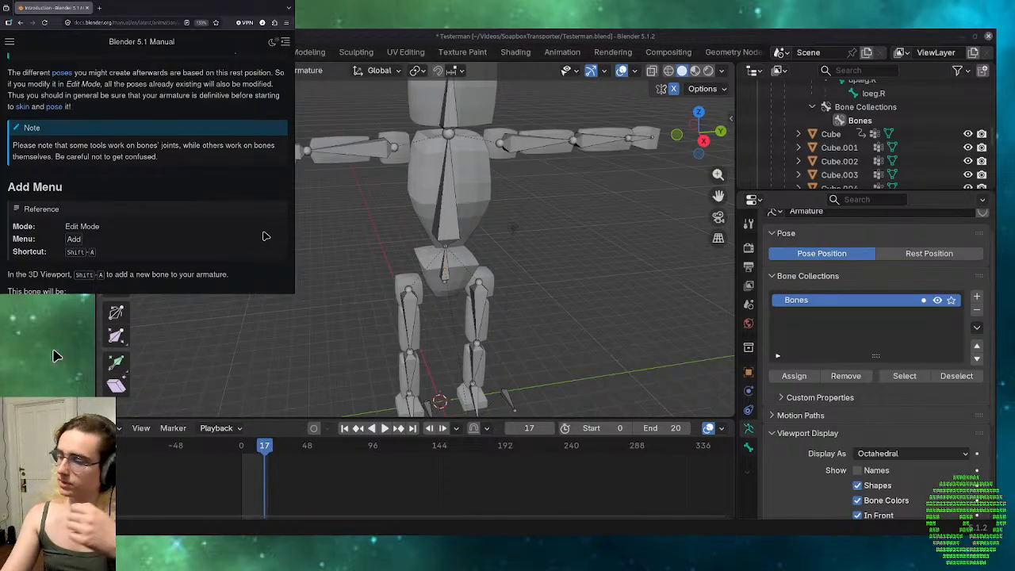
scroll(292, 163, "down", 1)
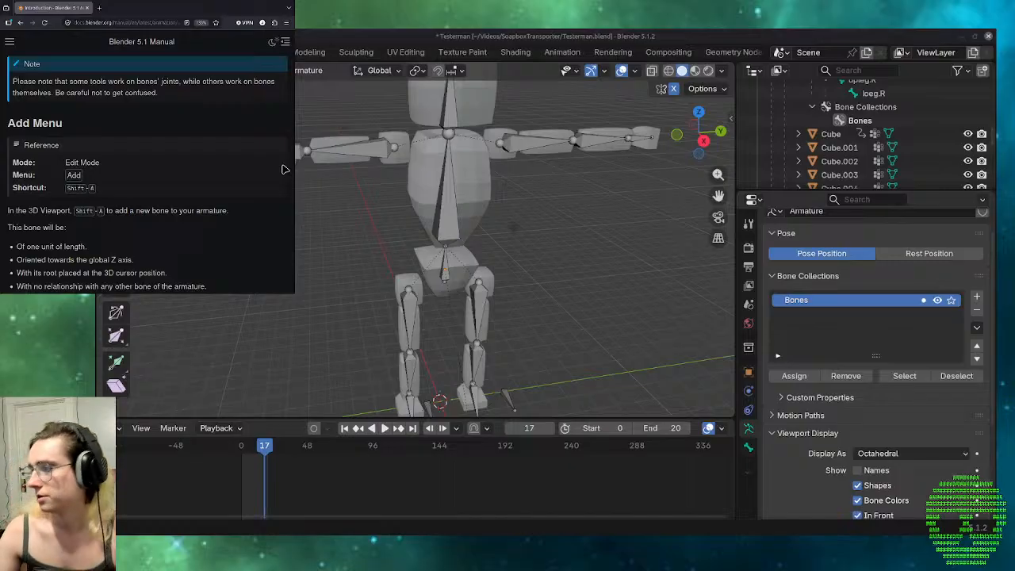
scroll(117, 129, "down", 1)
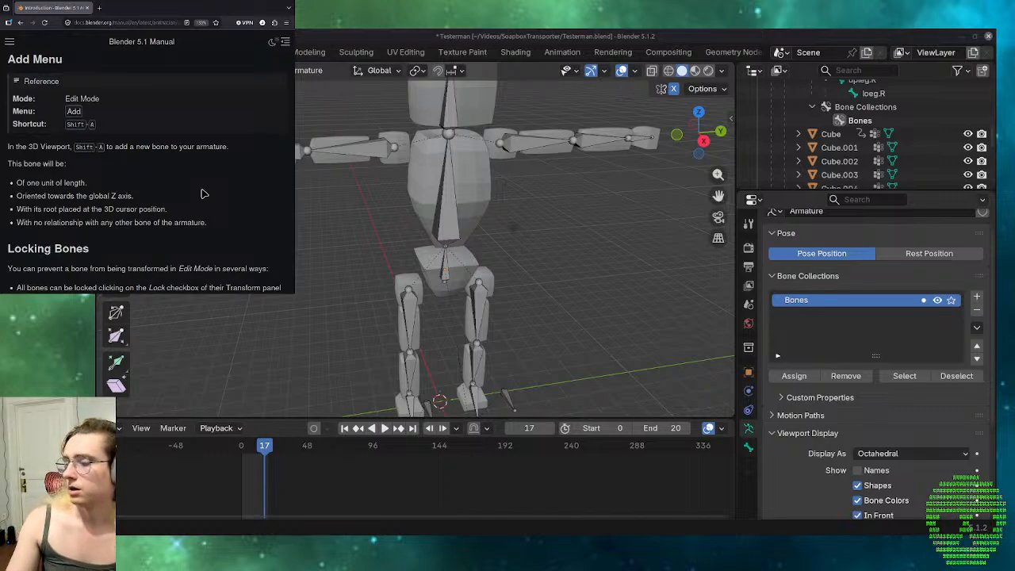
scroll(201, 193, "down", 3)
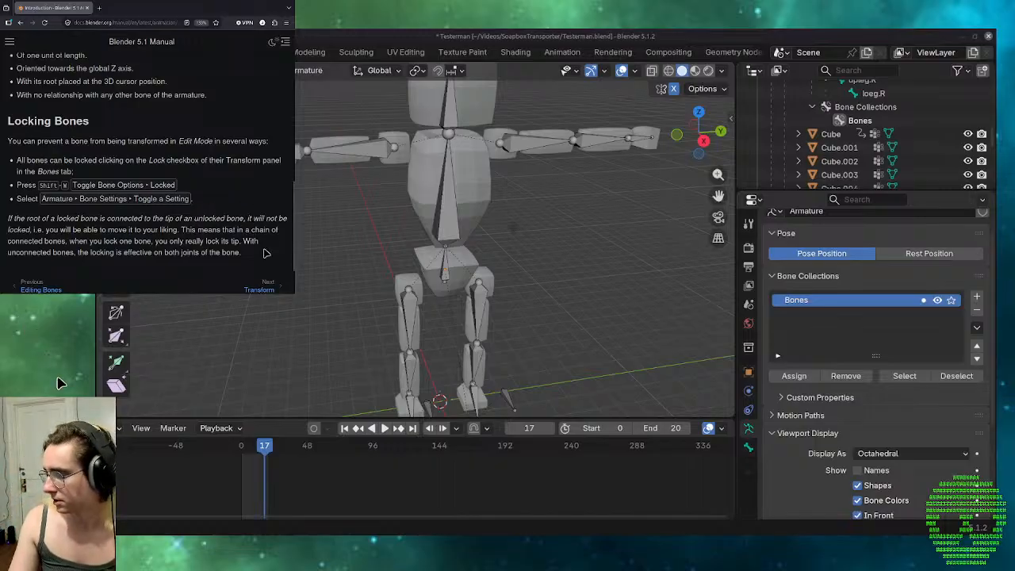
left_click(264, 290)
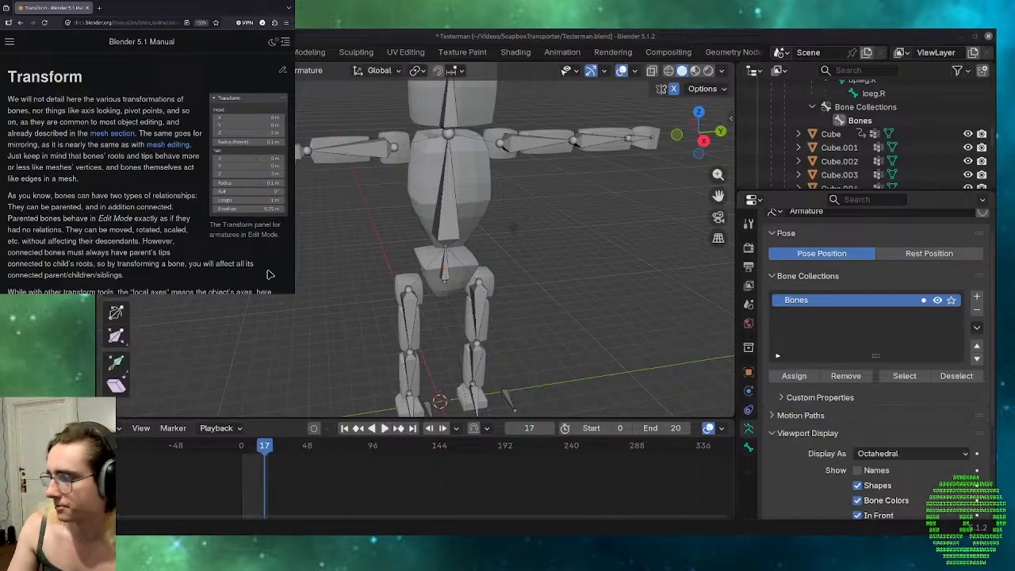
Read the Transform page's notes on bone relationships and its Scale Radius section with the Bone Scale comparison images.
scroll(270, 264, "down", 3)
scroll(270, 264, "down", 1)
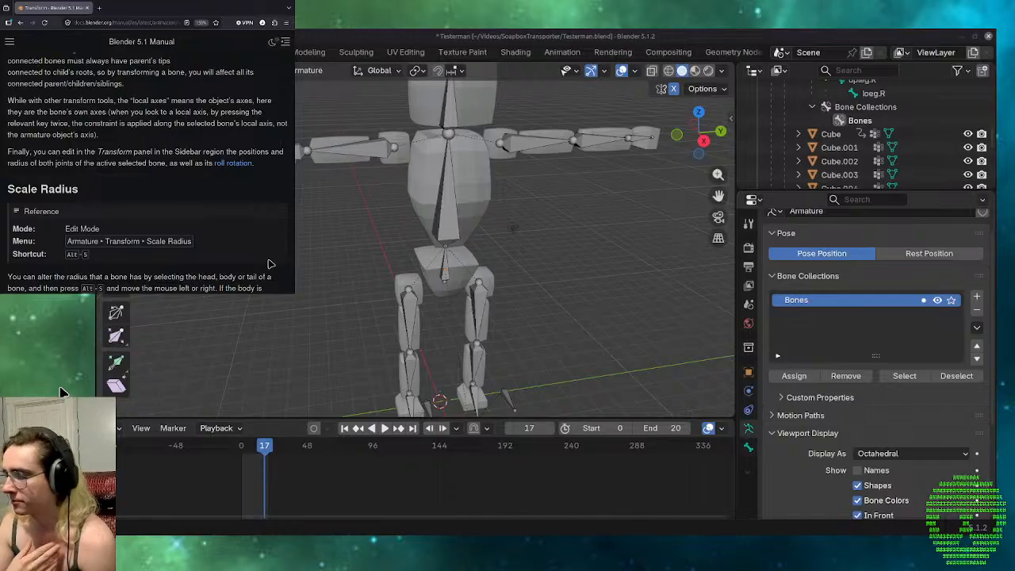
scroll(152, 159, "down", 3)
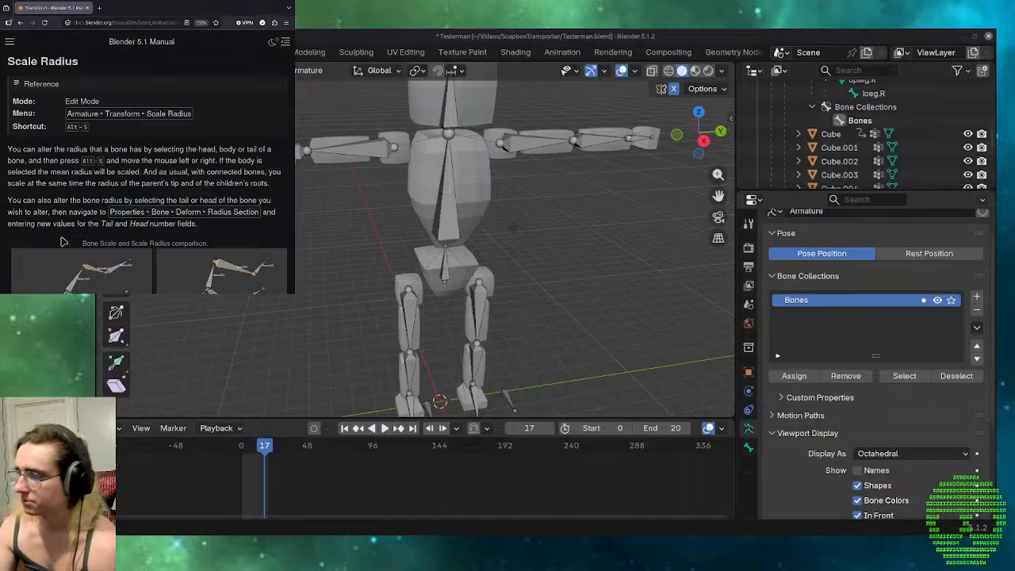
scroll(58, 240, "down", 2)
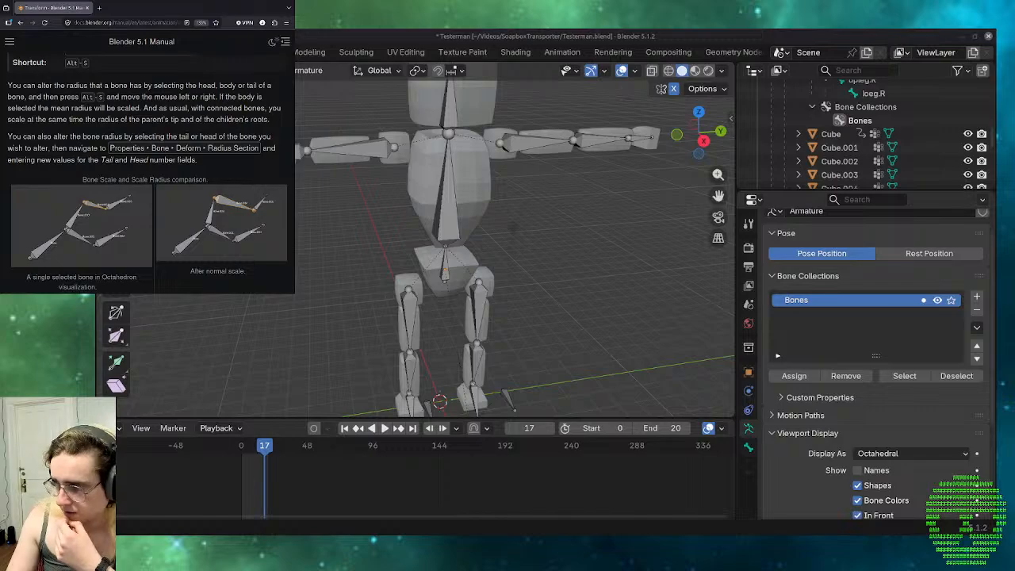
scroll(201, 286, "down", 3)
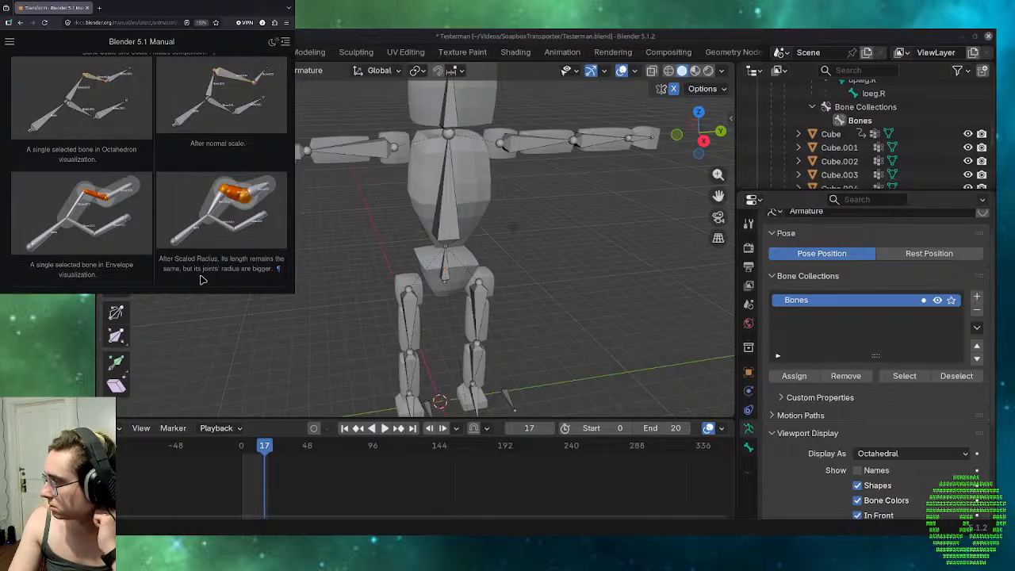
scroll(200, 280, "up", 5)
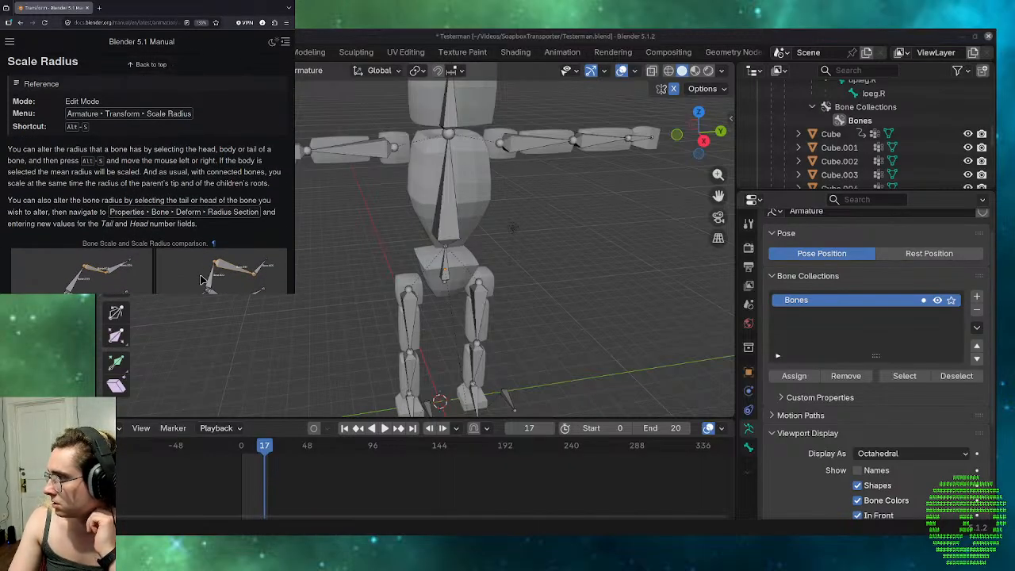
scroll(201, 280, "down", 5)
scroll(211, 278, "up", 3)
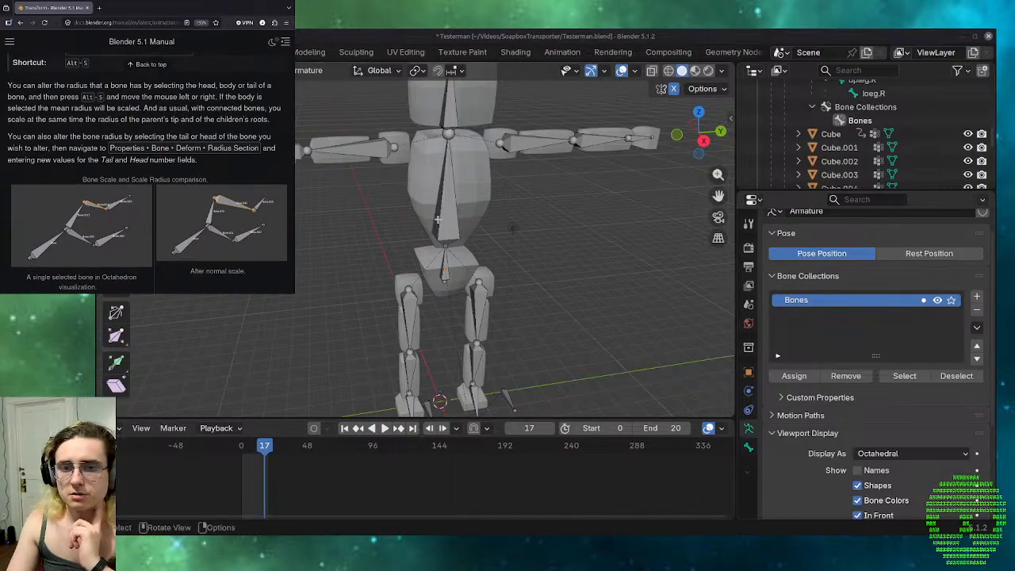
Select the torso bone and scale its radius by a factor of about 1.25 using Scale Radius.
left_click(439, 220)
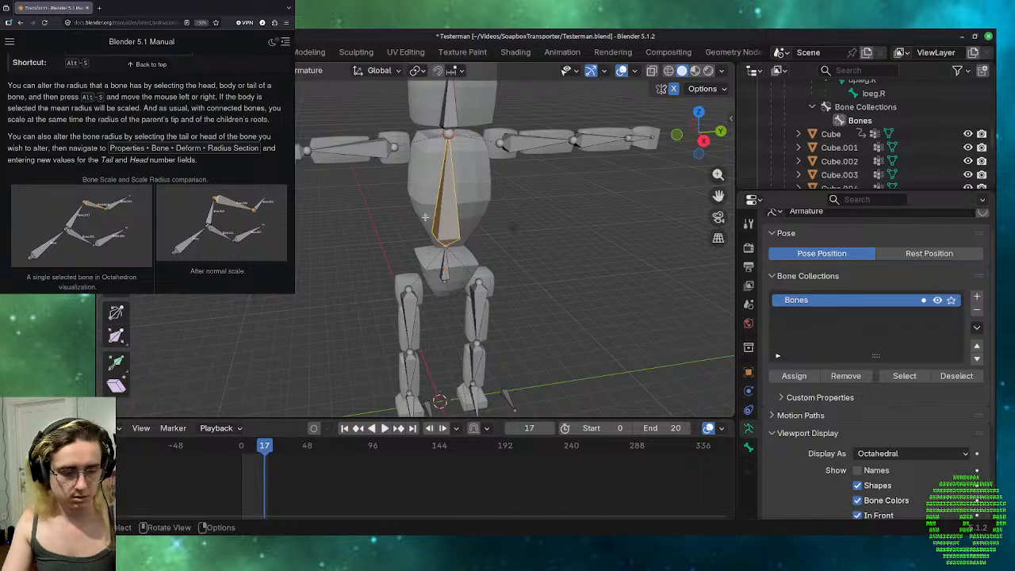
key("alt+s")
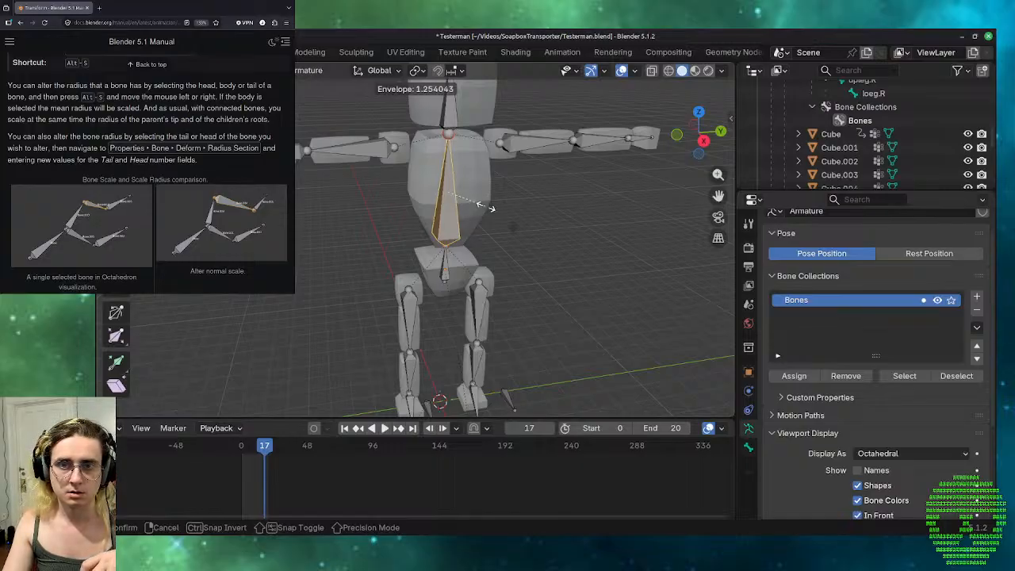
left_click(485, 206)
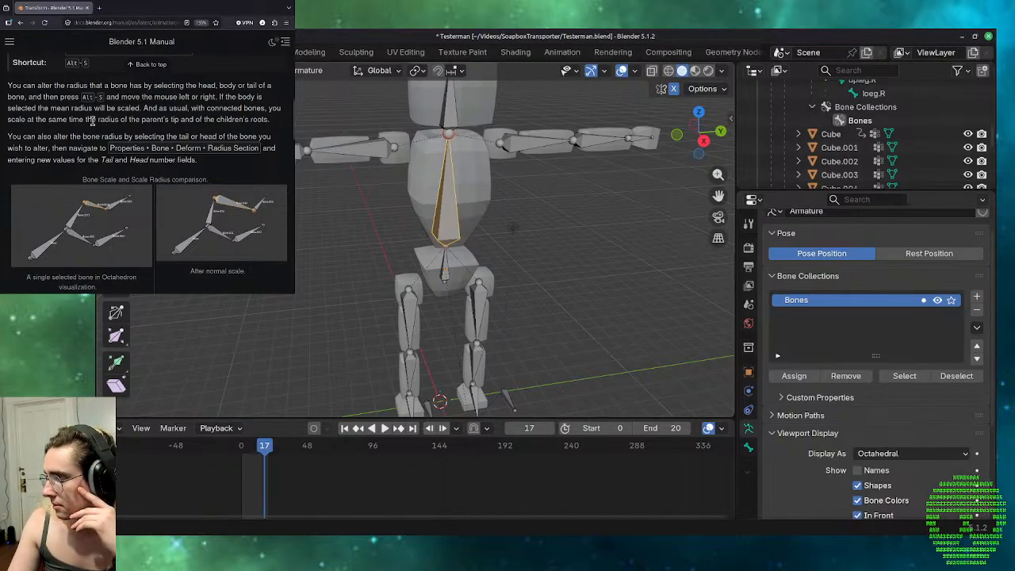
Recheck the manual's Scale Radius examples and inspect the torso bone's transform values, the active tool options and the view settings.
scroll(94, 124, "up", 3)
scroll(95, 124, "down", 5)
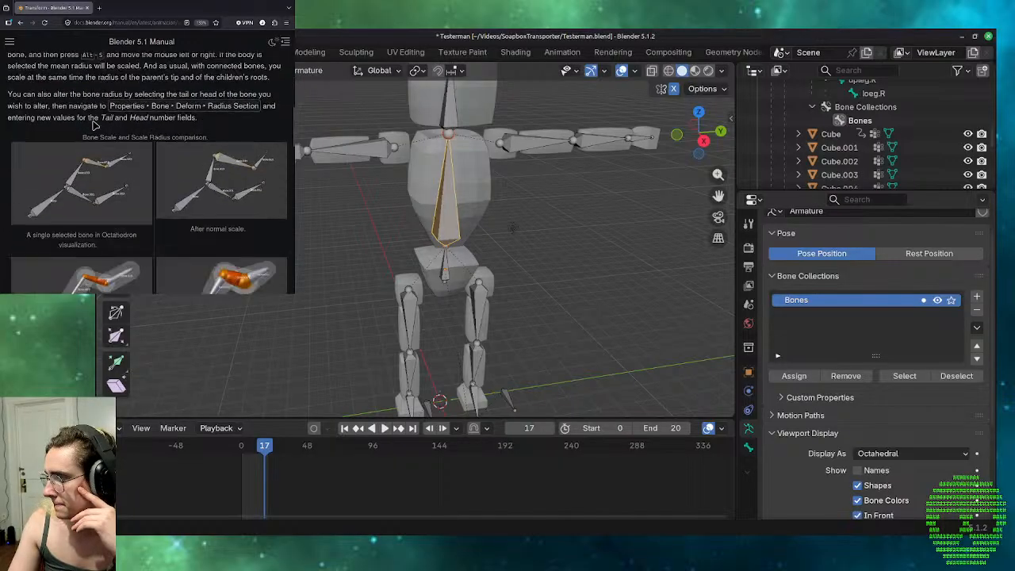
scroll(93, 124, "down", 4)
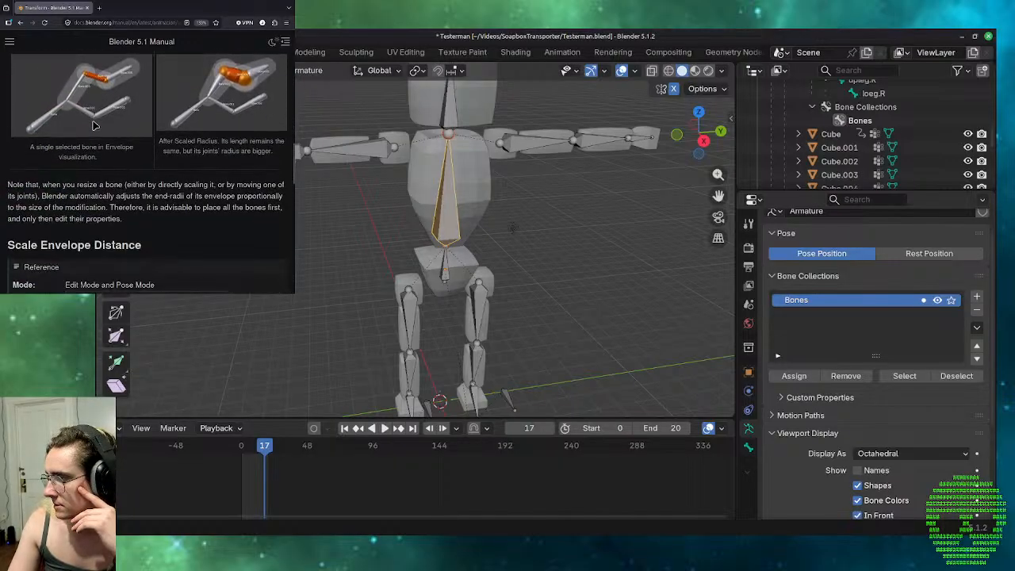
scroll(93, 125, "up", 3)
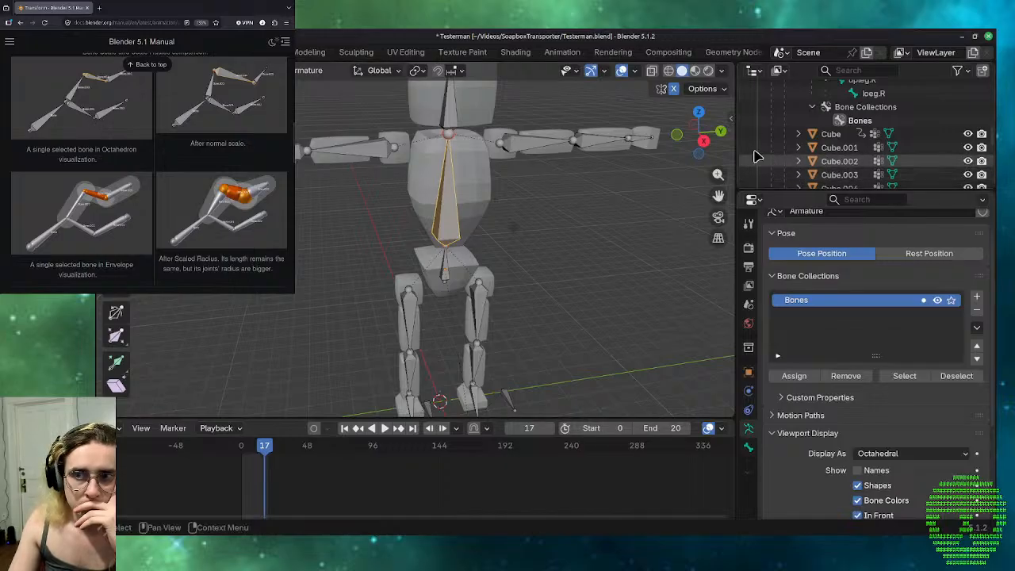
left_click(704, 88)
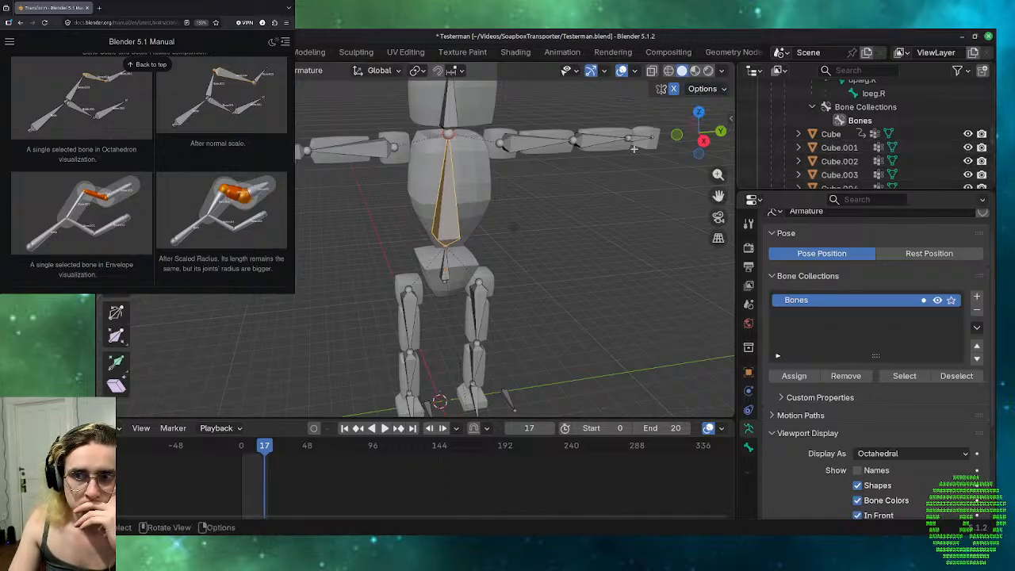
key("n")
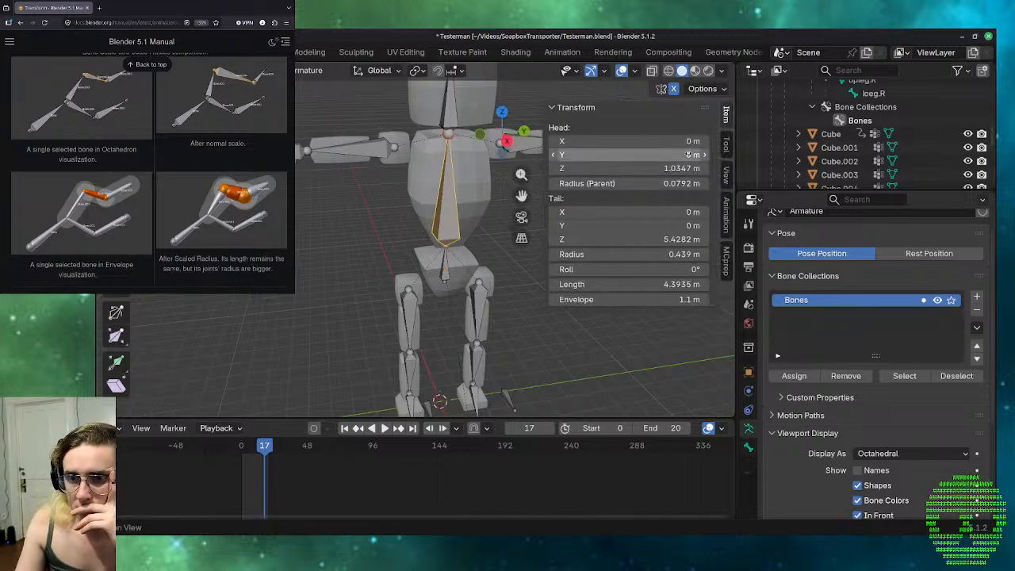
left_click(727, 141)
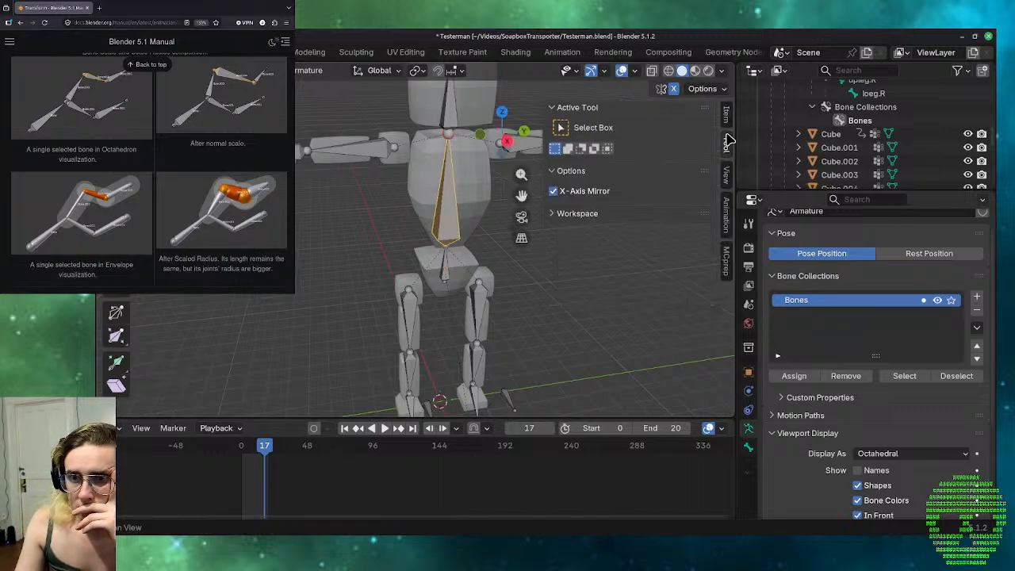
left_click(727, 175)
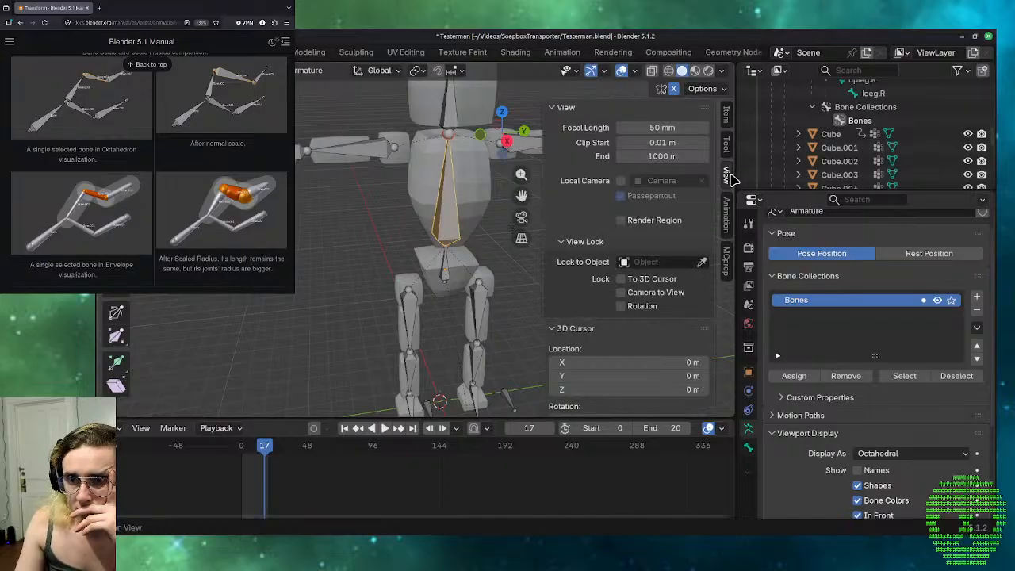
scroll(673, 220, "down", 3)
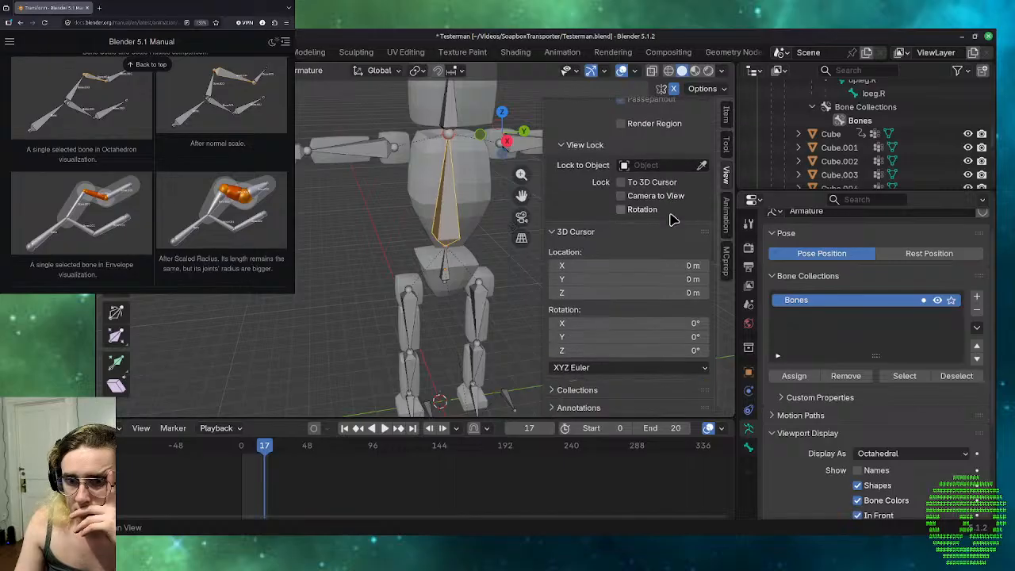
scroll(673, 220, "up", 3)
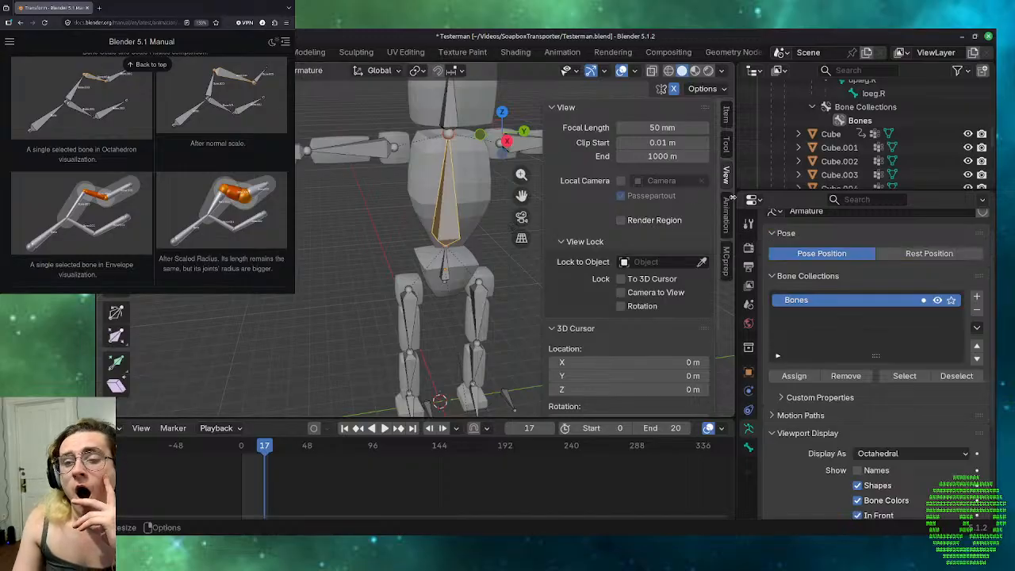
left_click(724, 174)
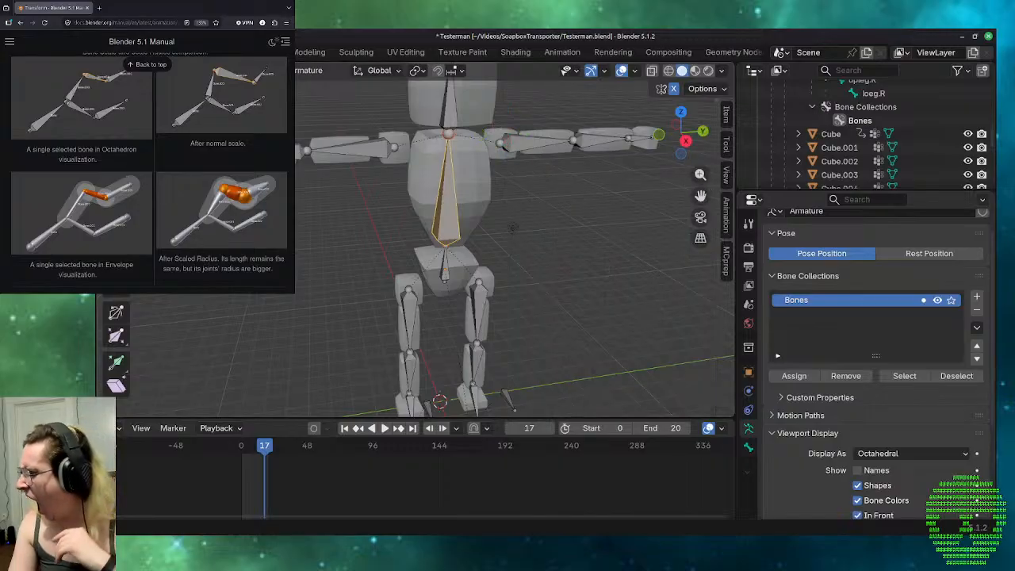
Read the manual's note on resizing bones and the Scale Envelope Distance section with its envelope and bone size scaling examples.
scroll(516, 238, "up", 2)
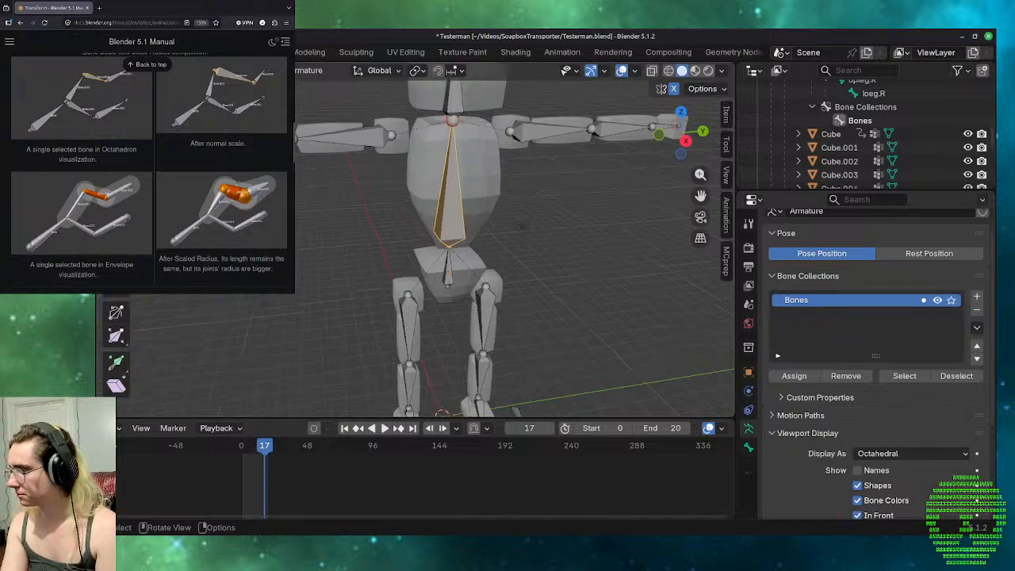
scroll(272, 107, "down", 3)
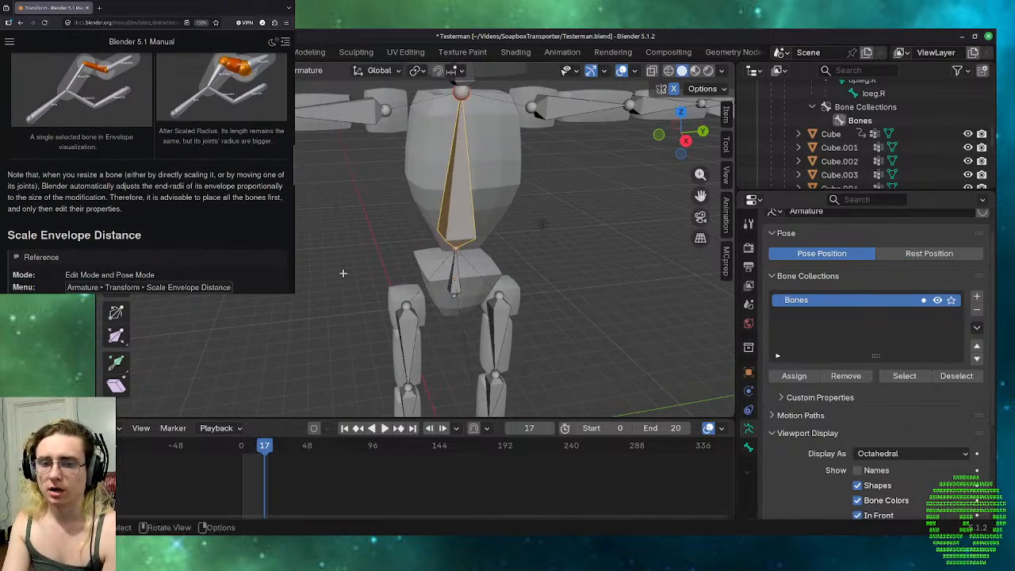
scroll(343, 273, "up", 2)
scroll(342, 273, "down", 5)
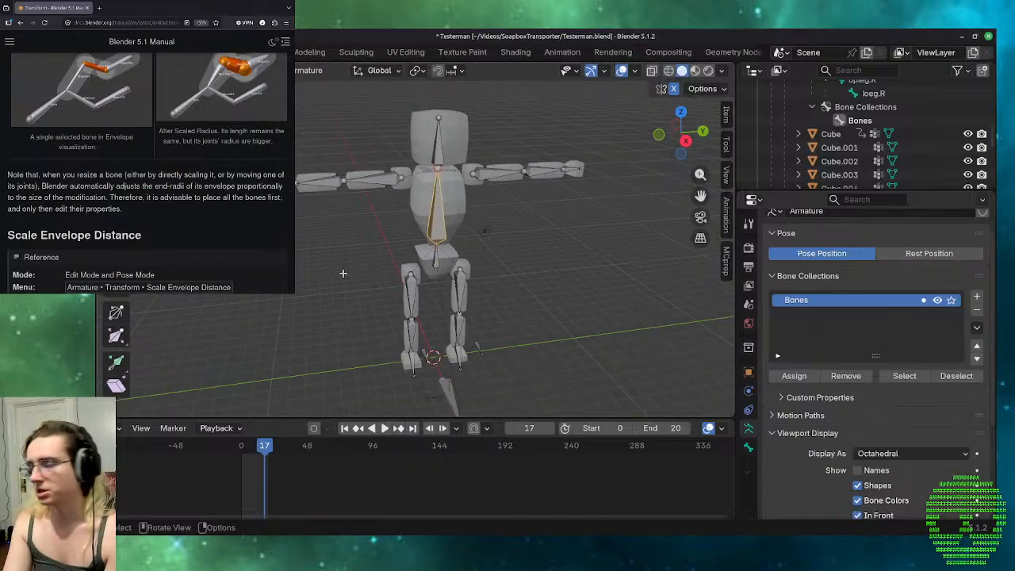
scroll(113, 133, "up", 4)
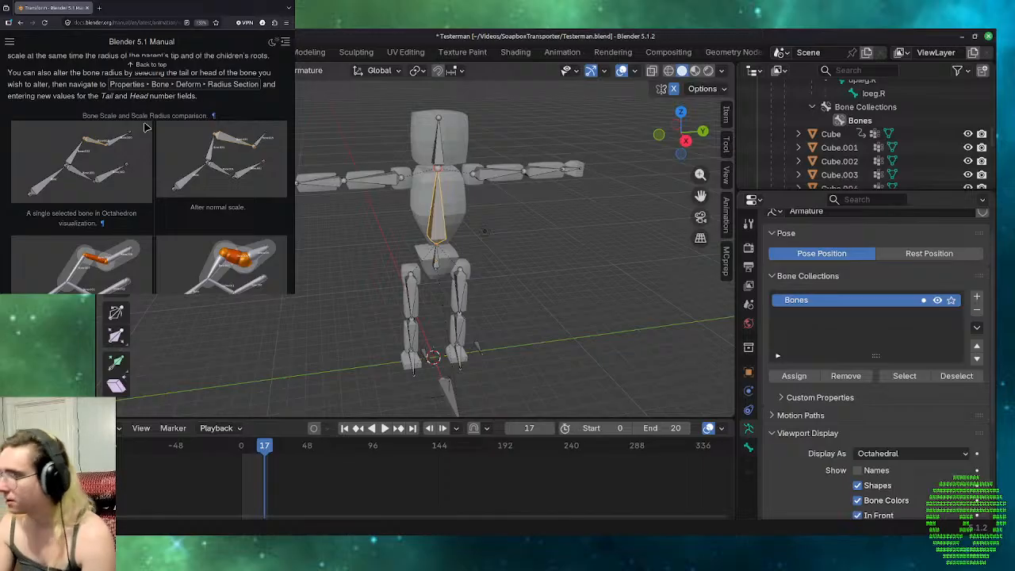
scroll(145, 127, "down", 1)
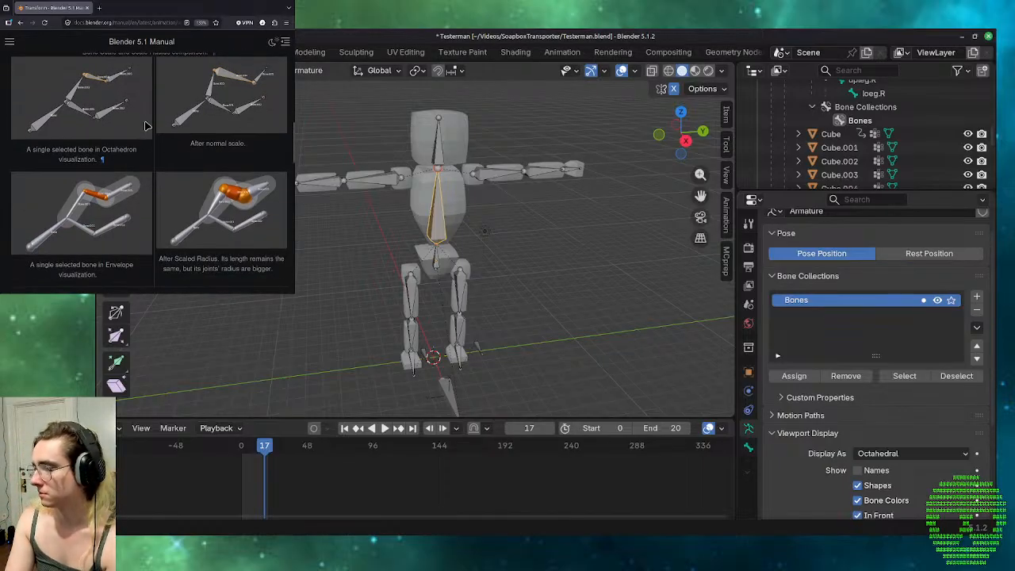
scroll(145, 125, "down", 2)
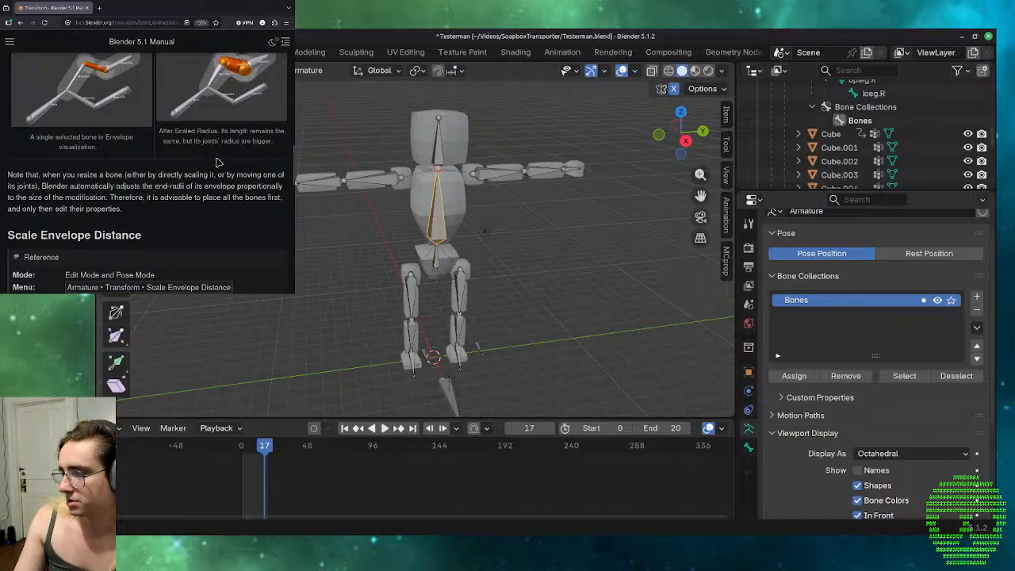
scroll(216, 159, "down", 3)
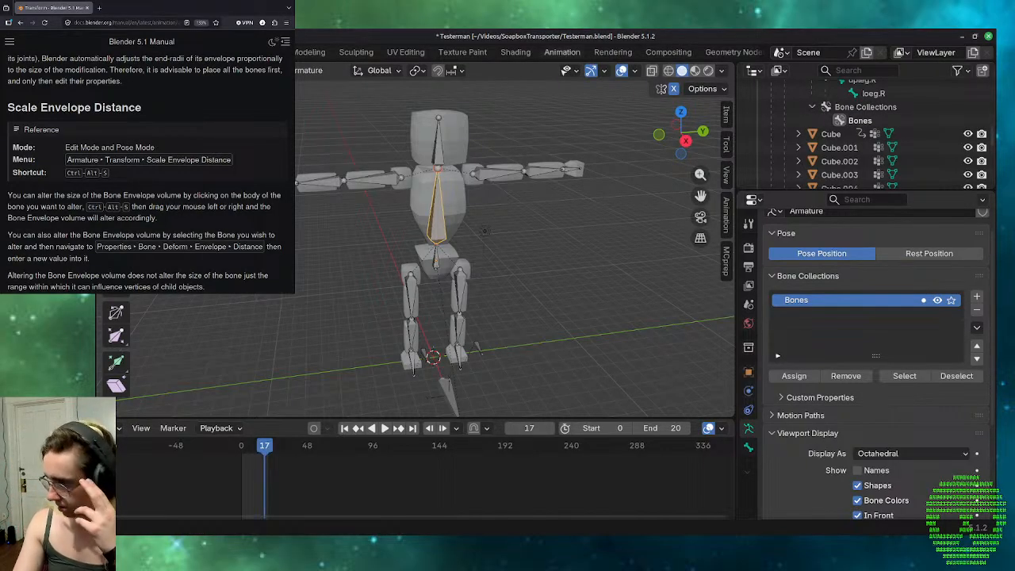
scroll(111, 164, "down", 1)
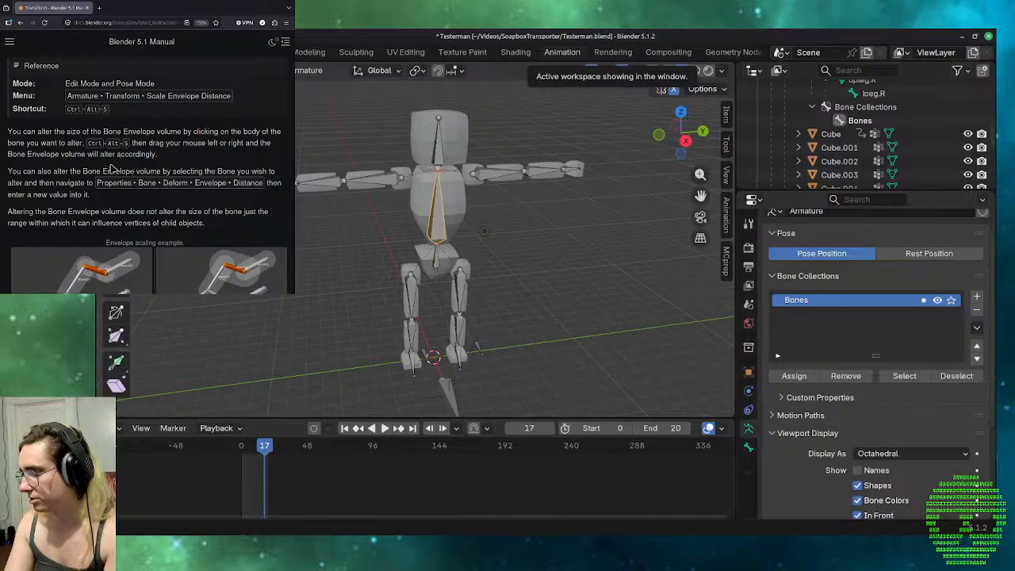
scroll(112, 168, "down", 3)
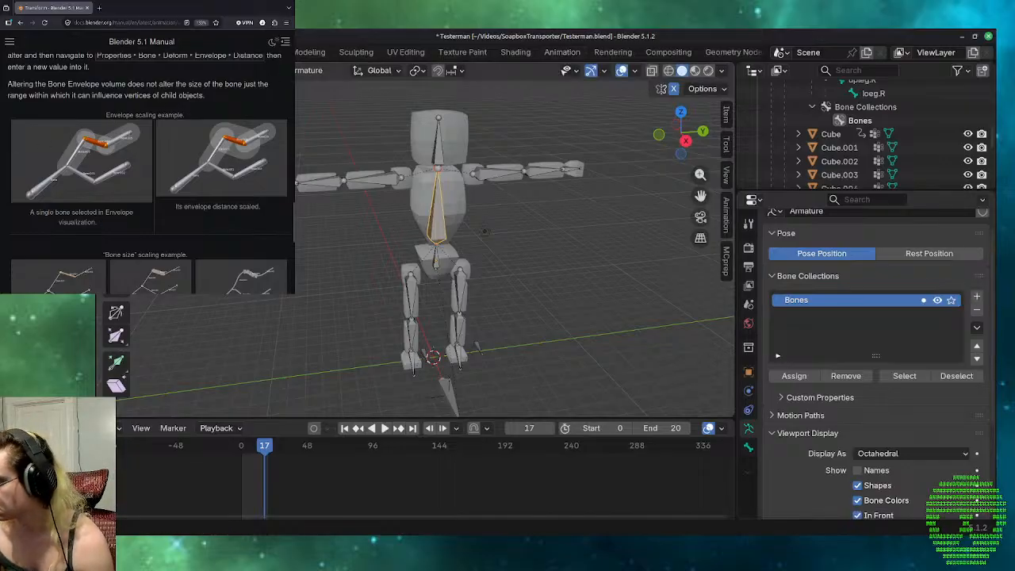
scroll(95, 193, "down", 3)
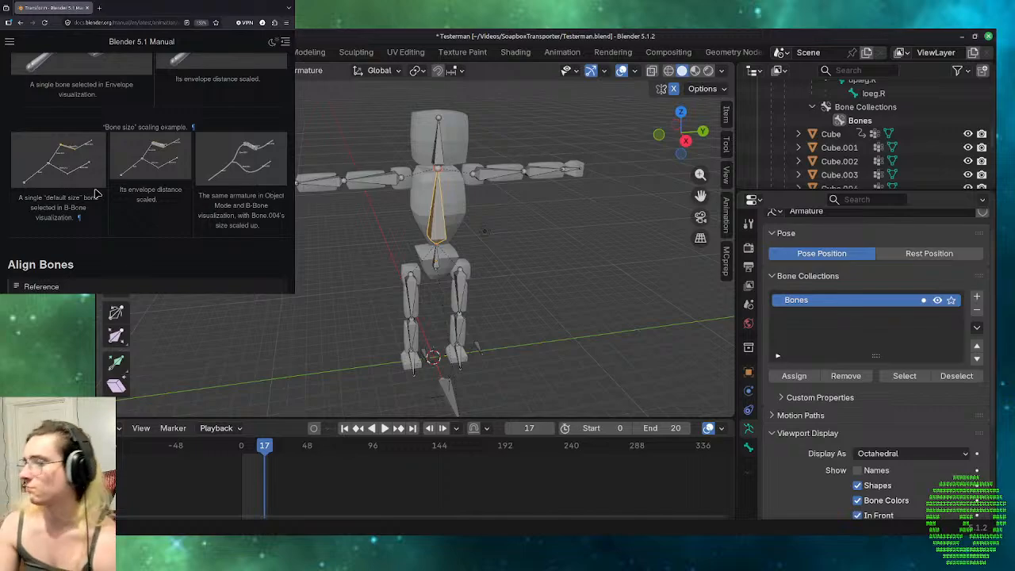
Look back over the scaling sections, read the Align Bones section and open the following Bone Roll page.
scroll(95, 194, "up", 5)
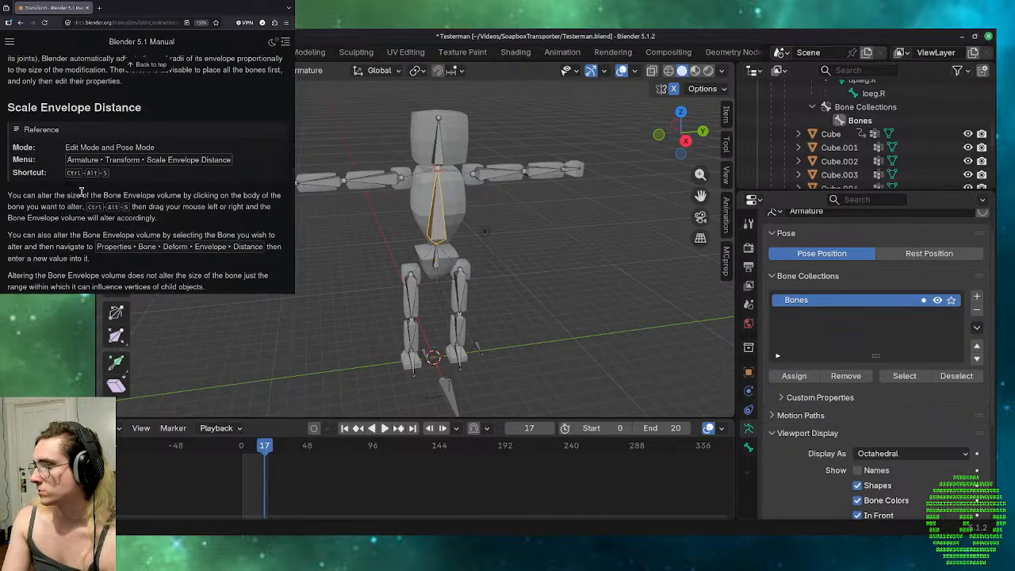
scroll(82, 193, "up", 5)
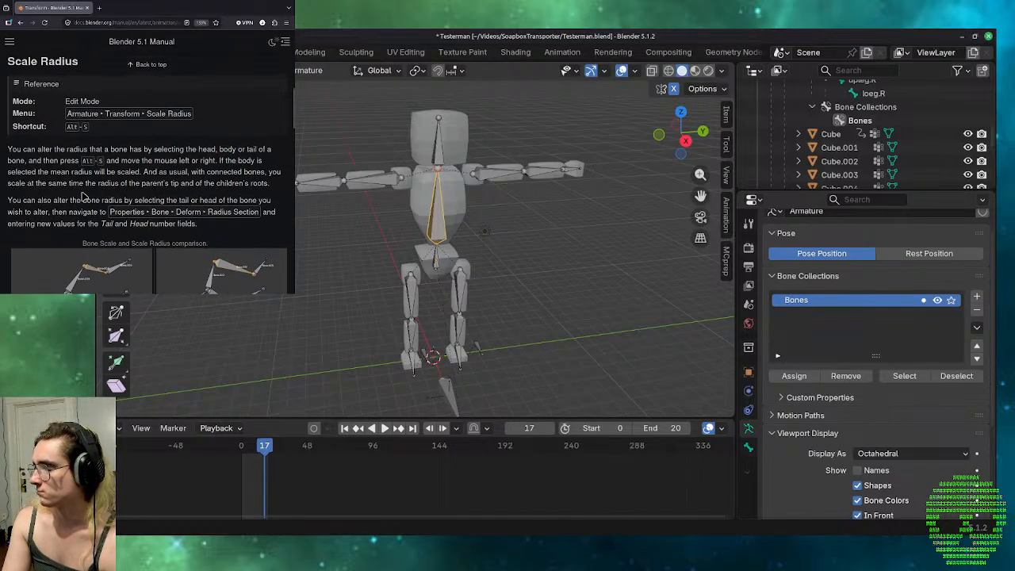
scroll(82, 196, "up", 2)
scroll(81, 197, "down", 6)
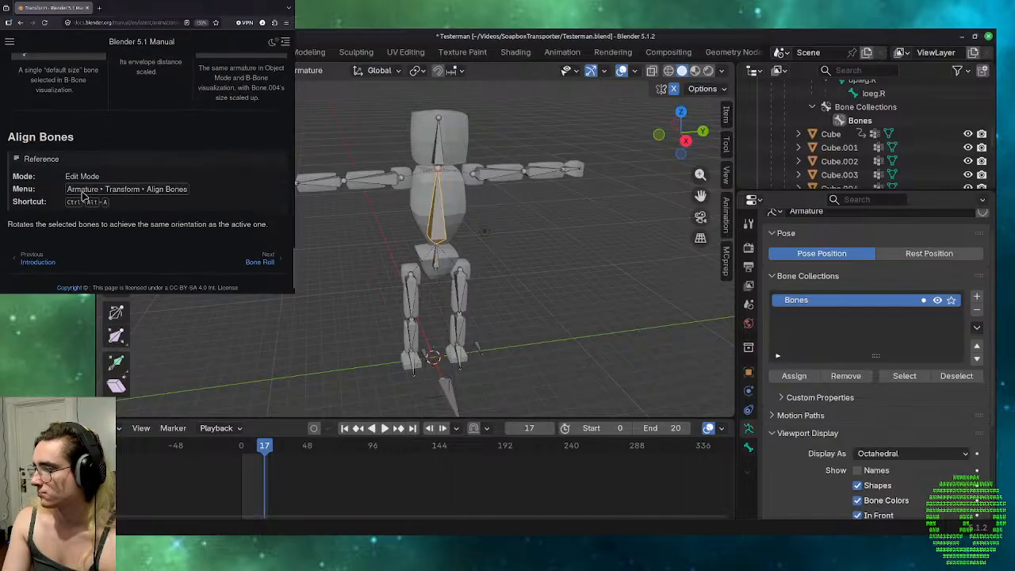
scroll(83, 195, "up", 3)
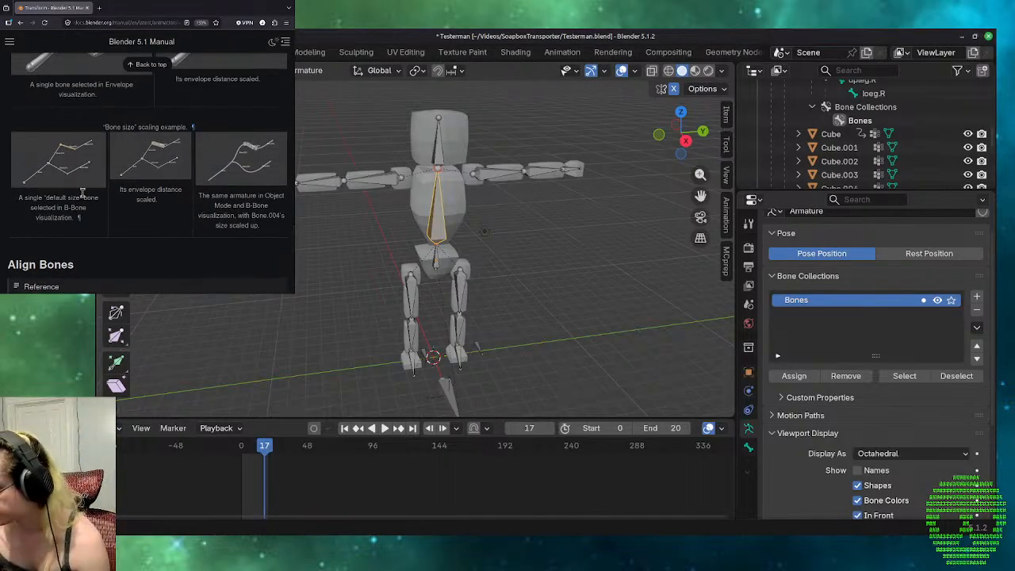
scroll(50, 198, "down", 3)
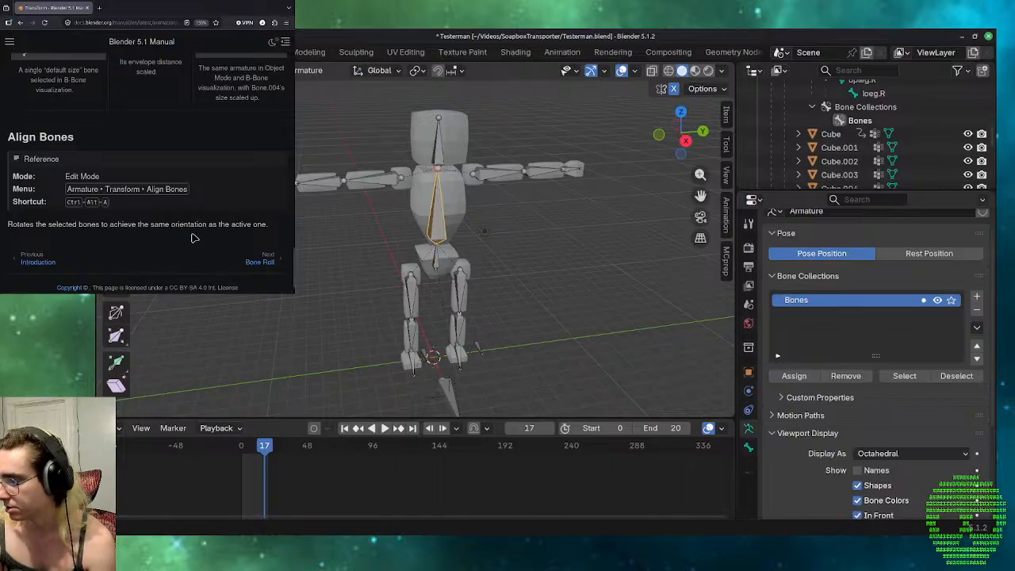
left_click(266, 269)
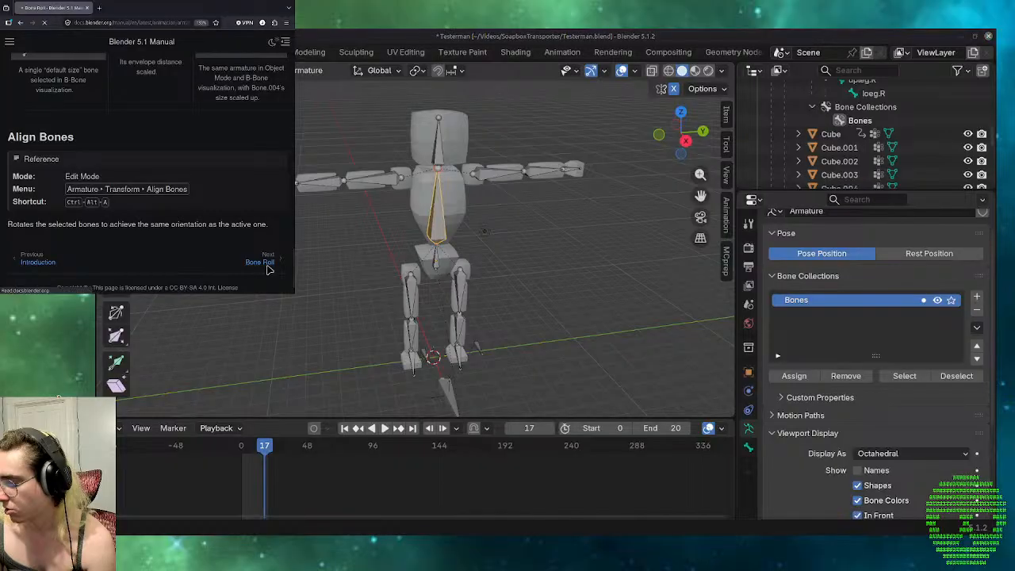
Skim the manual's Bone Roll page from Recalculate Roll through the Set Roll and Clear Roll sections.
scroll(183, 264, "down", 1)
scroll(170, 270, "down", 10)
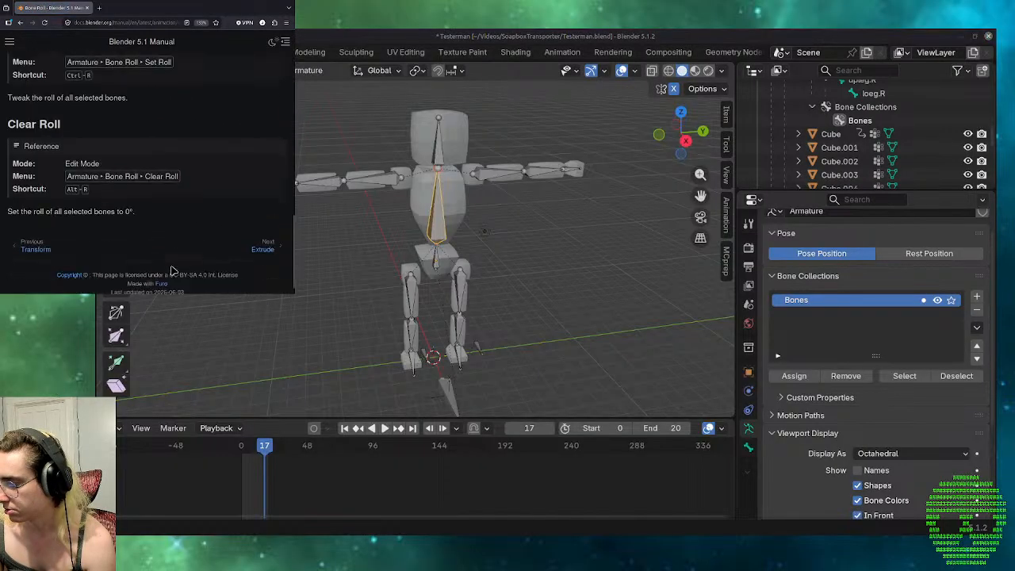
scroll(171, 266, "up", 11)
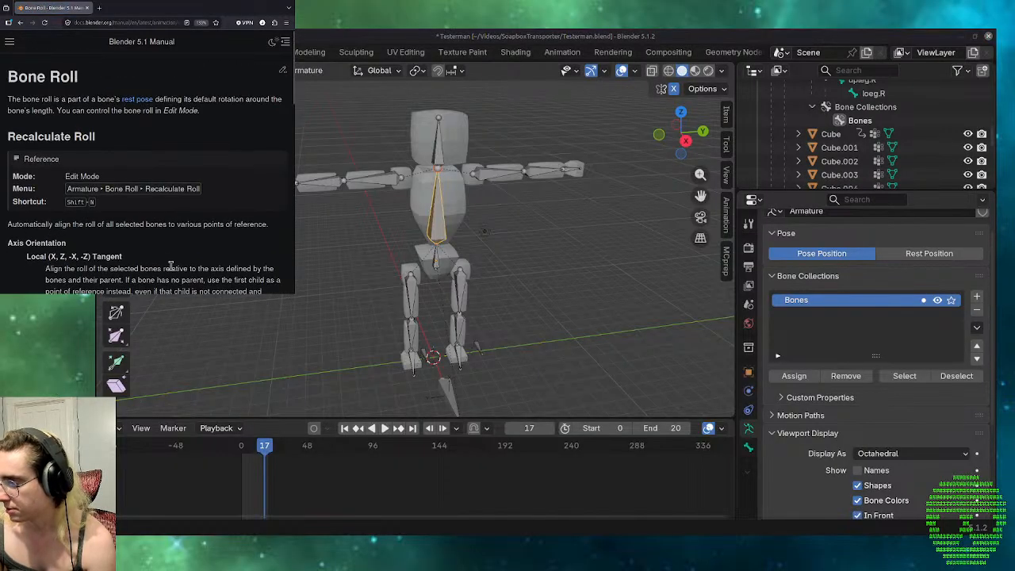
Open the manual's table of contents and look over the Armatures chapters, the bone Editing topics and the remaining Animation & Rigging sections.
left_click(11, 42)
scroll(24, 191, "down", 2)
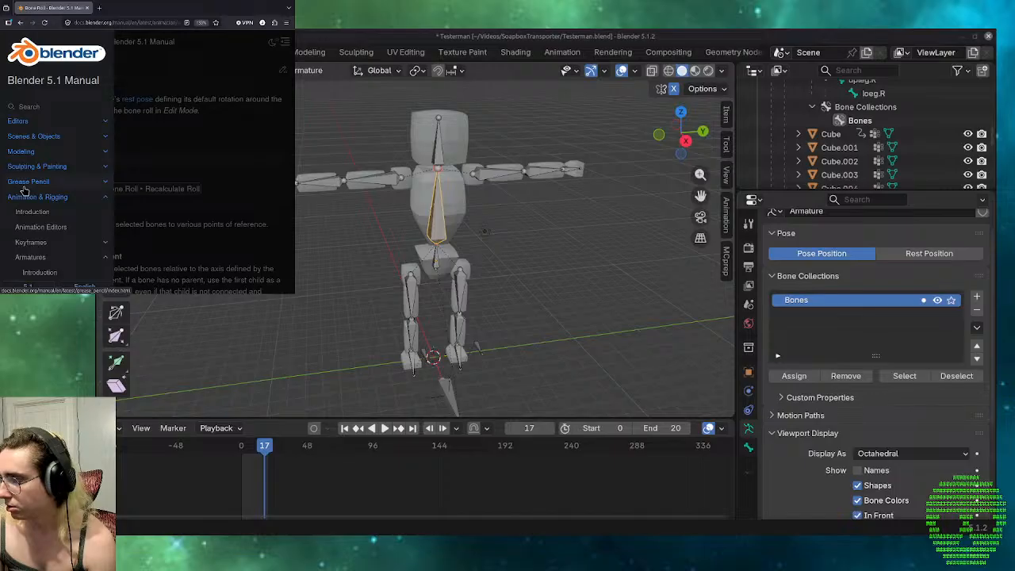
scroll(24, 190, "down", 1)
scroll(24, 190, "down", 1)
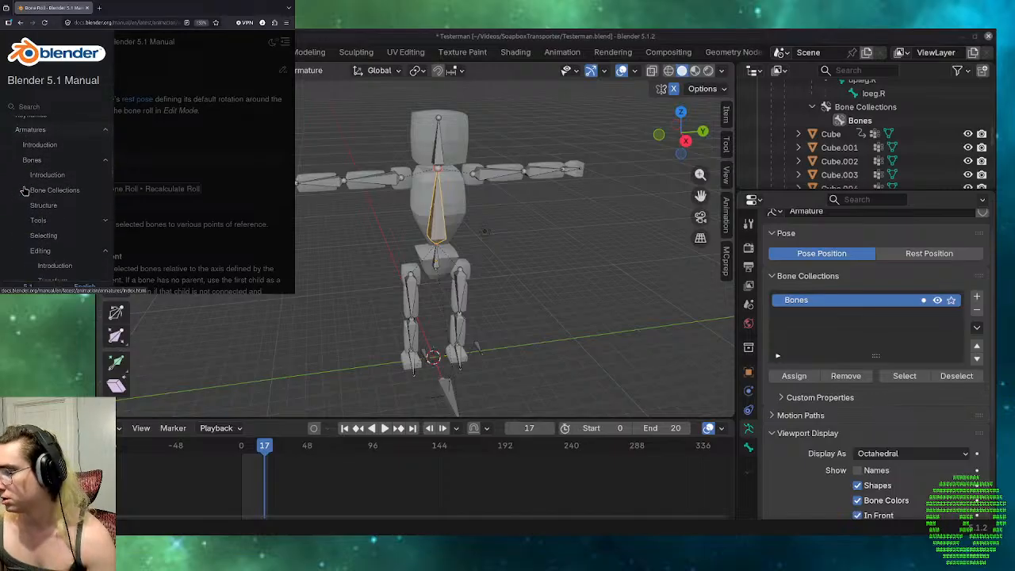
scroll(24, 190, "down", 4)
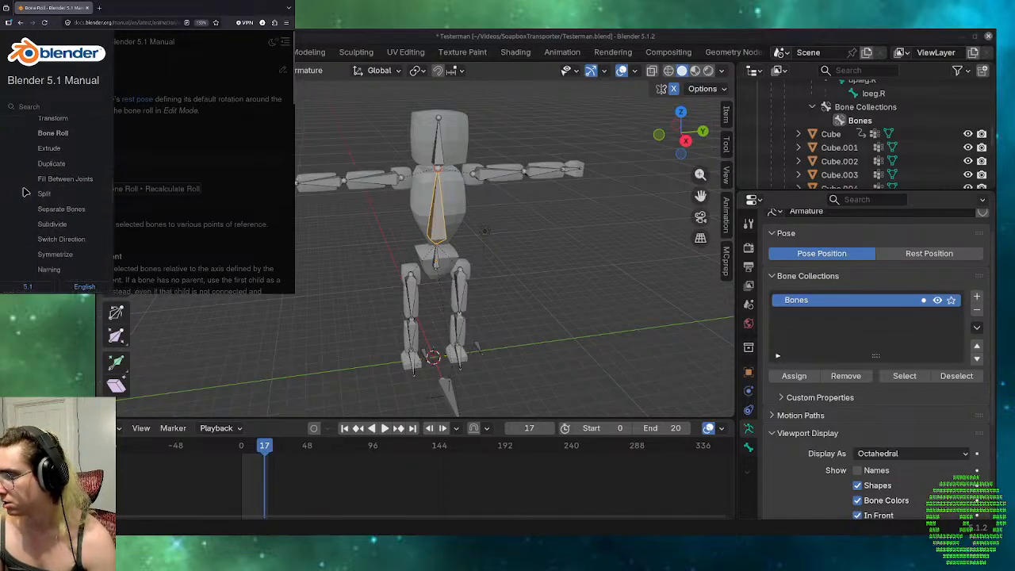
scroll(24, 190, "up", 2)
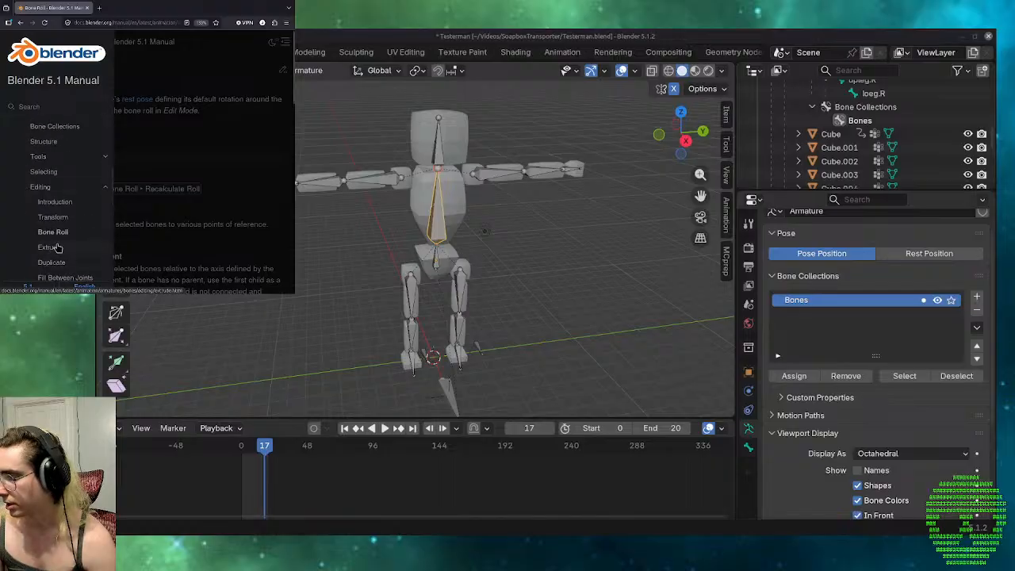
scroll(84, 236, "up", 3)
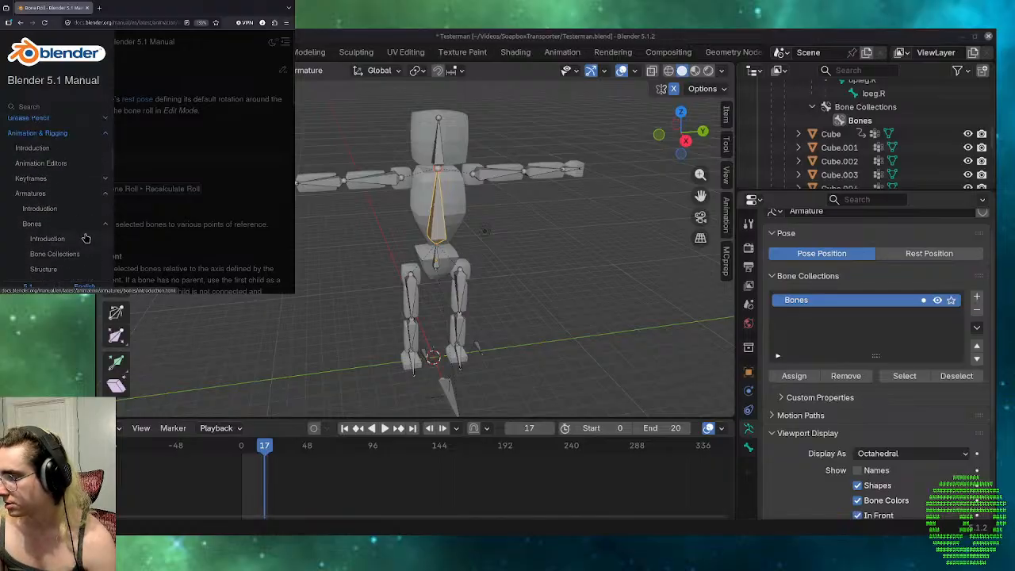
scroll(85, 238, "down", 4)
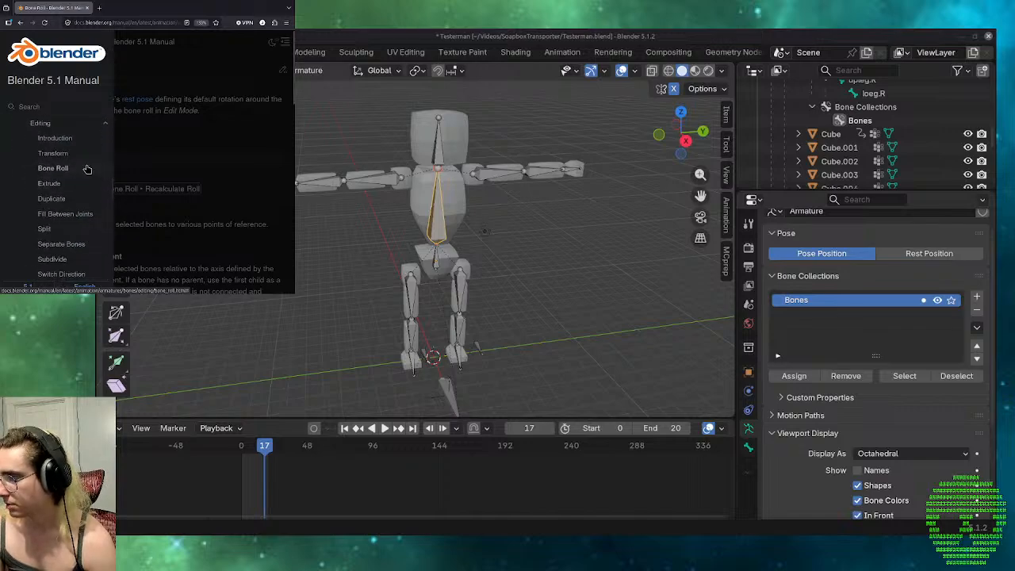
scroll(84, 222, "down", 3)
scroll(81, 173, "down", 3)
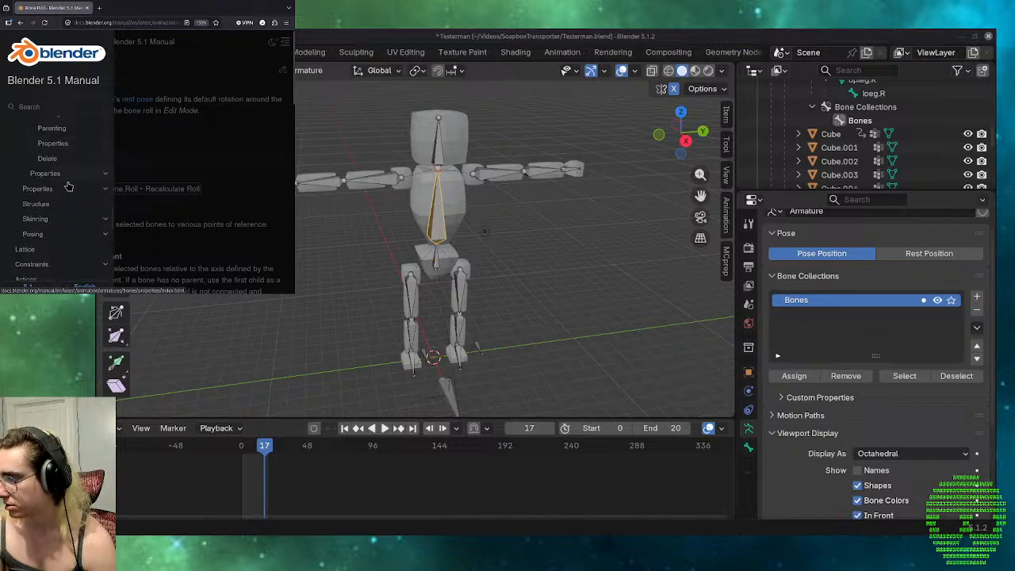
scroll(21, 263, "down", 3)
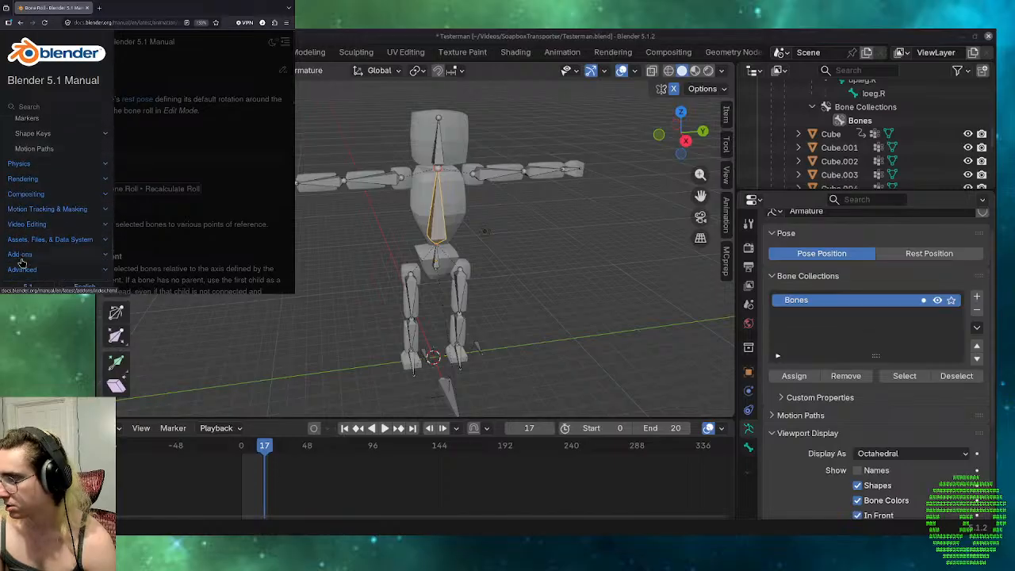
scroll(22, 263, "up", 3)
scroll(22, 262, "up", 6)
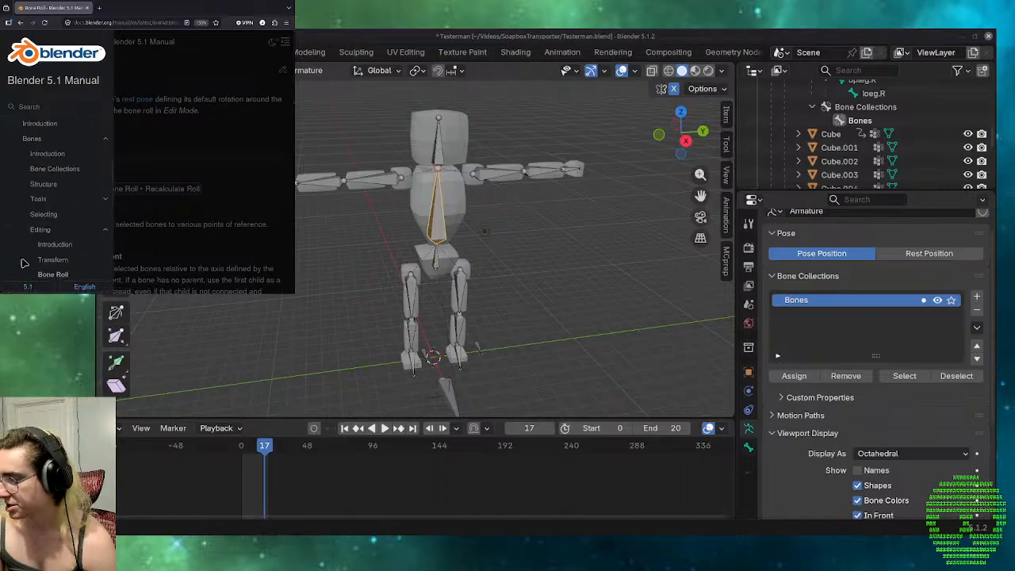
scroll(24, 263, "down", 2)
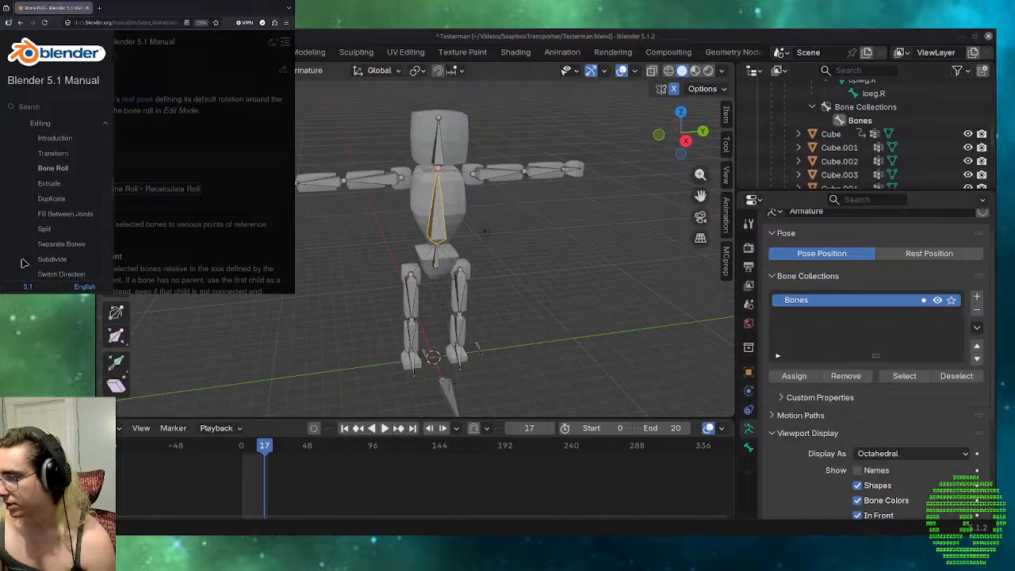